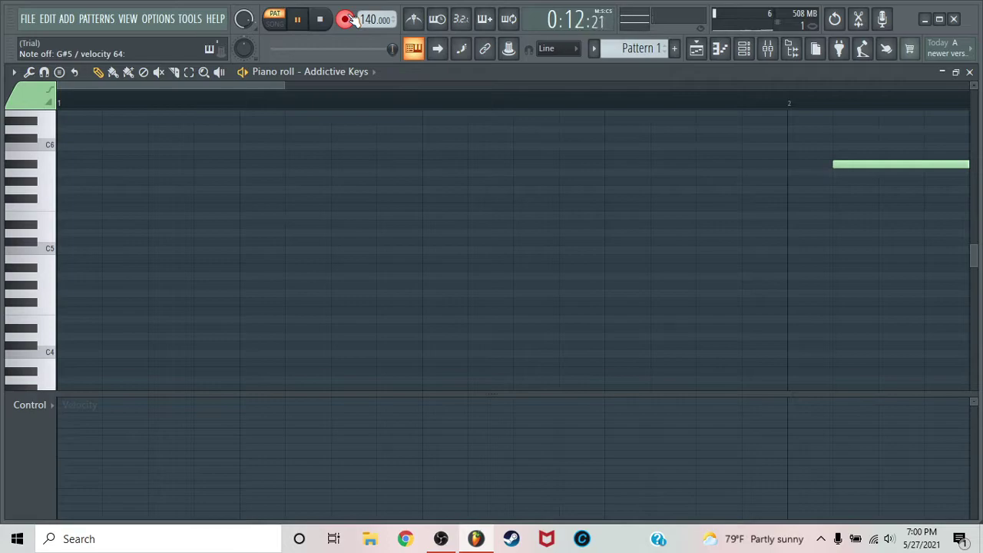
- Stop recording, move all the recorded melody notes to the start of bar 1, and quantize them
key(space)
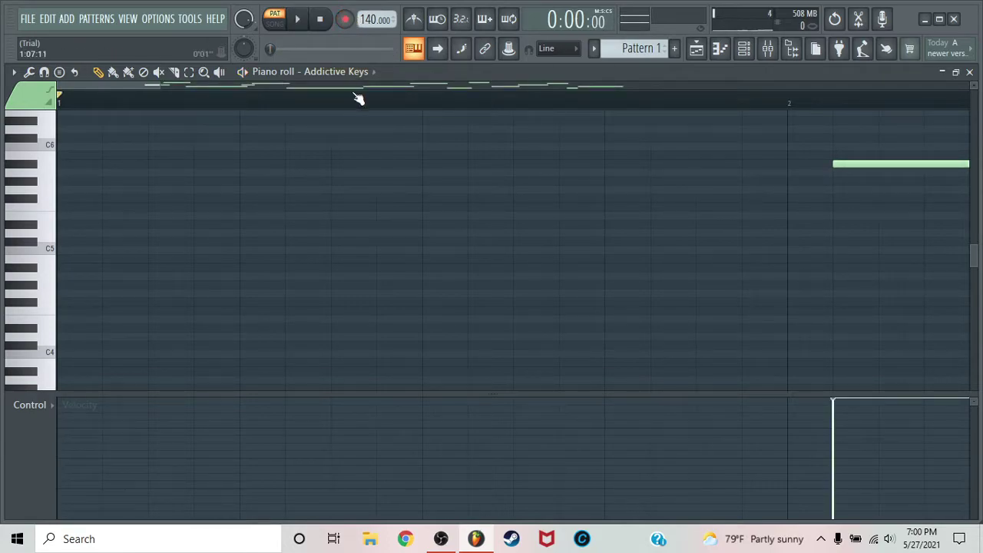
scroll(359, 97, down, 8)
scroll(820, 200, up, 2)
drag(816, 197, 153, 290)
drag(189, 256, 95, 263)
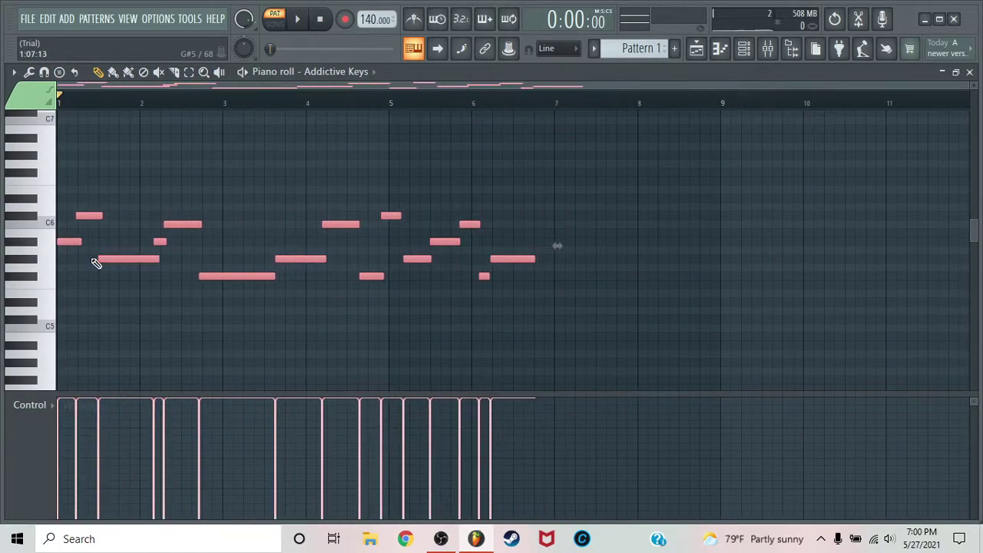
key(ctrl+q)
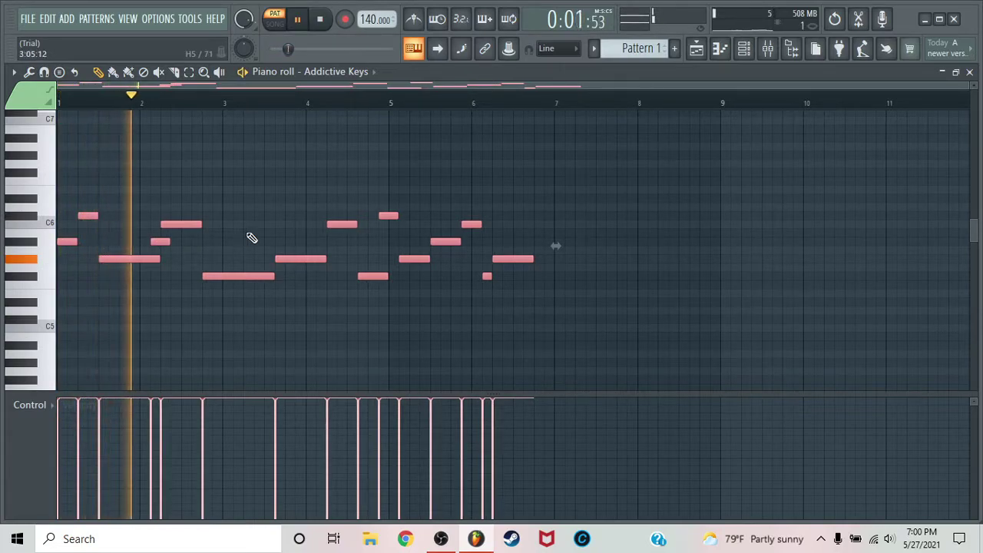
key(space)
click(225, 173)
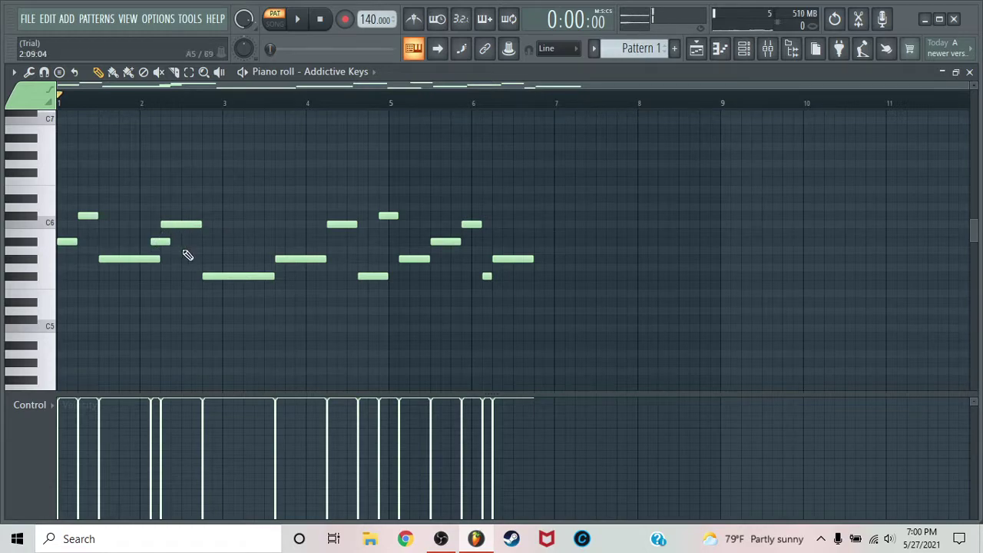
- Add a short A5 note at the end of bar 2 and raise the low note ending bar 4 by four semitones
key(space)
drag(193, 241, 196, 250)
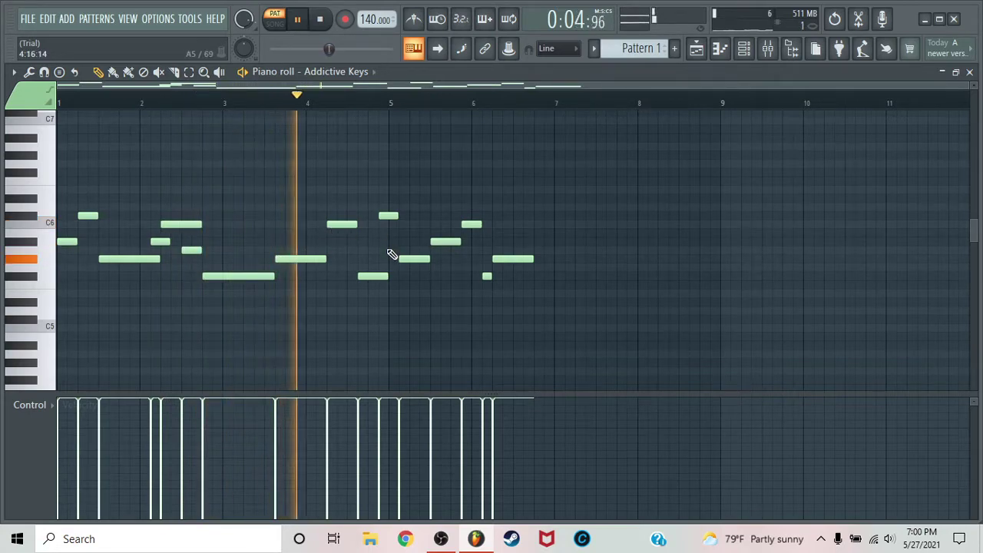
key(space)
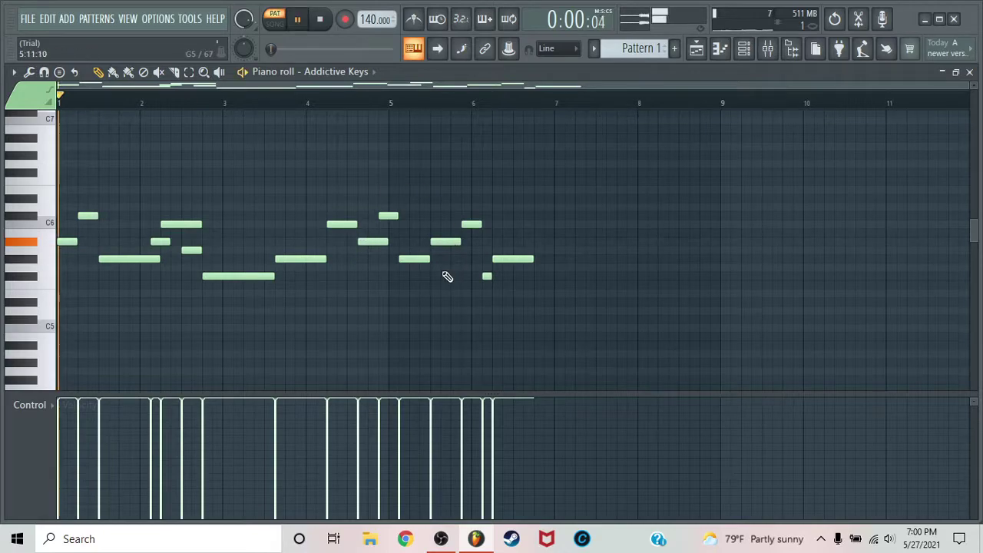
- Delete the short low note at the start of bar 6 and extend the preceding C6 note to the start of the last note
right_click(487, 276)
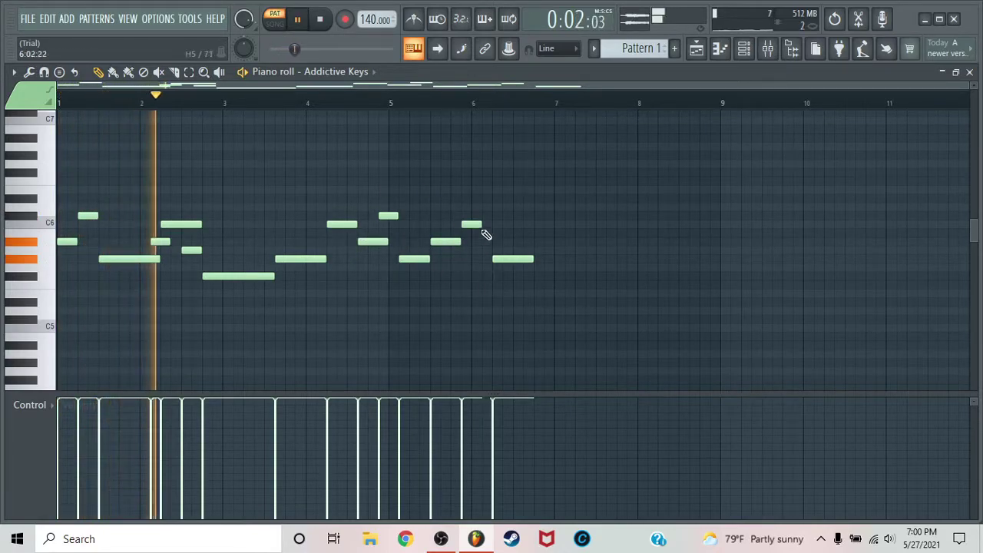
drag(481, 225, 492, 225)
key(space)
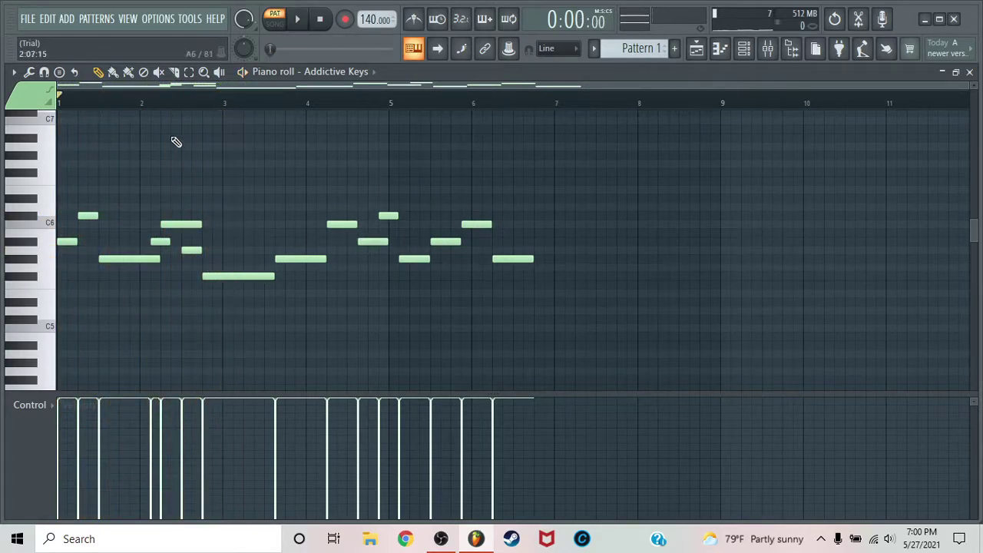
- Shorten the last C6 note and add a note two semitones lower, filling the gap up to the final note, then play back the melody
key(space)
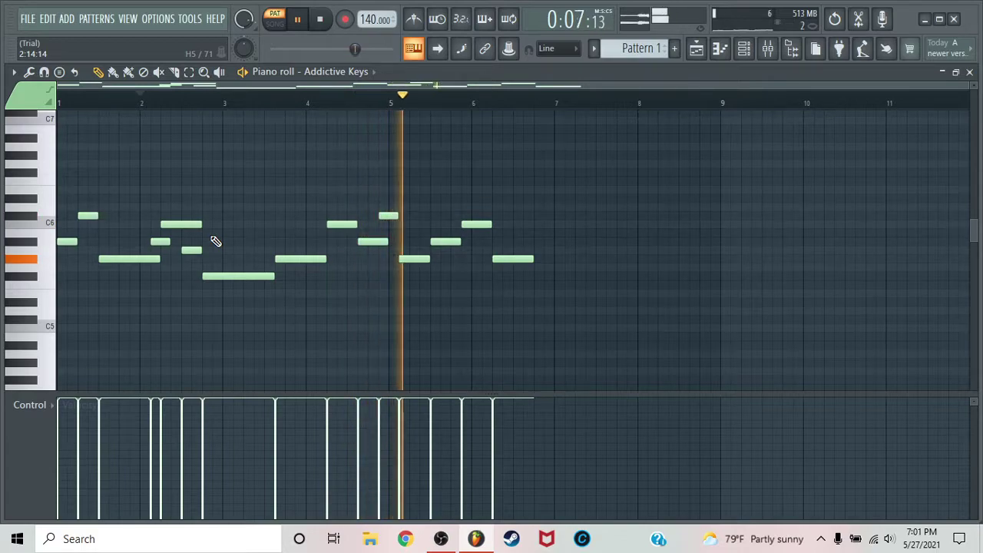
key(space)
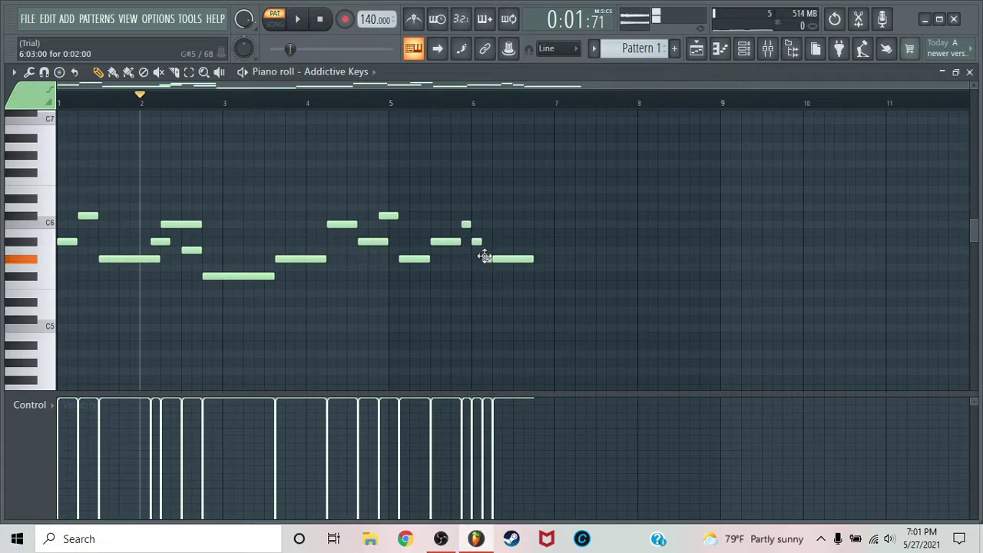
drag(482, 216, 481, 204)
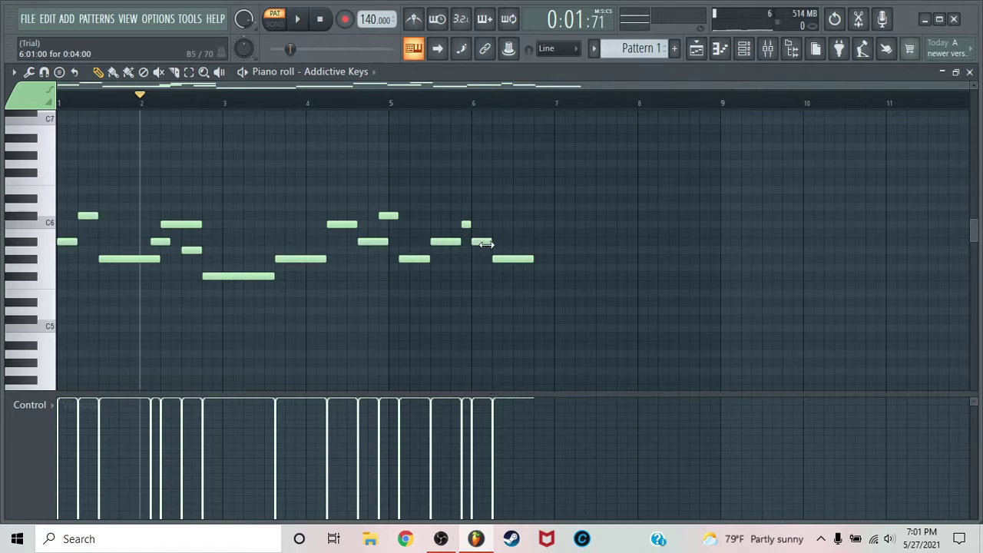
key(space)
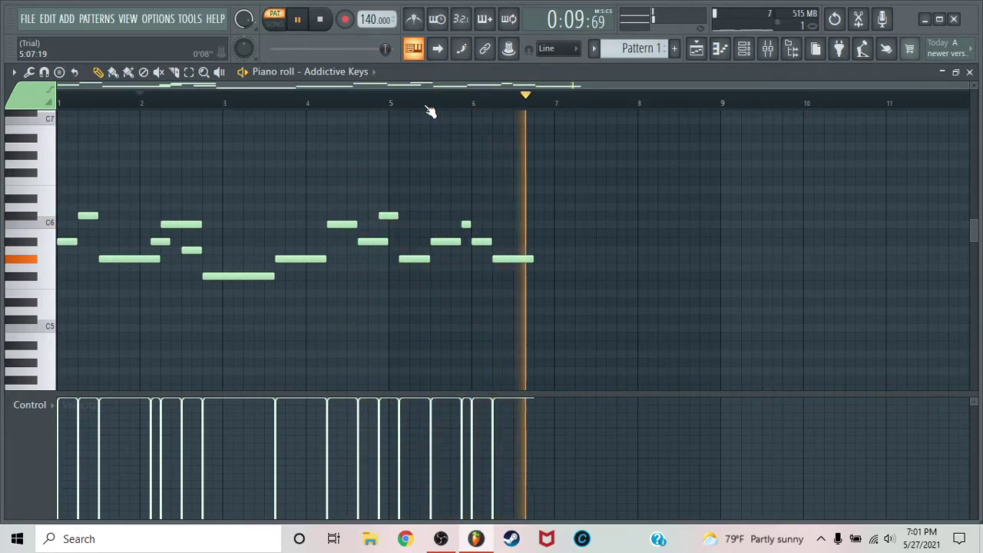
key(space)
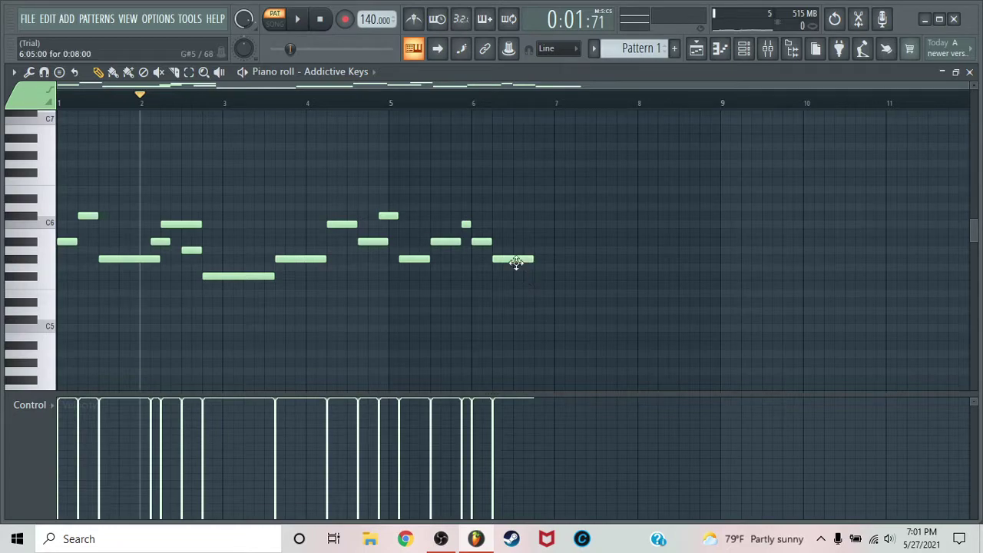
- Record three three-note chords under the melody: C#4-F4-G#4, a higher chord starting on D#4, and C#4-F4-G#4 again
scroll(487, 105, up, 2)
scroll(46, 265, down, 3)
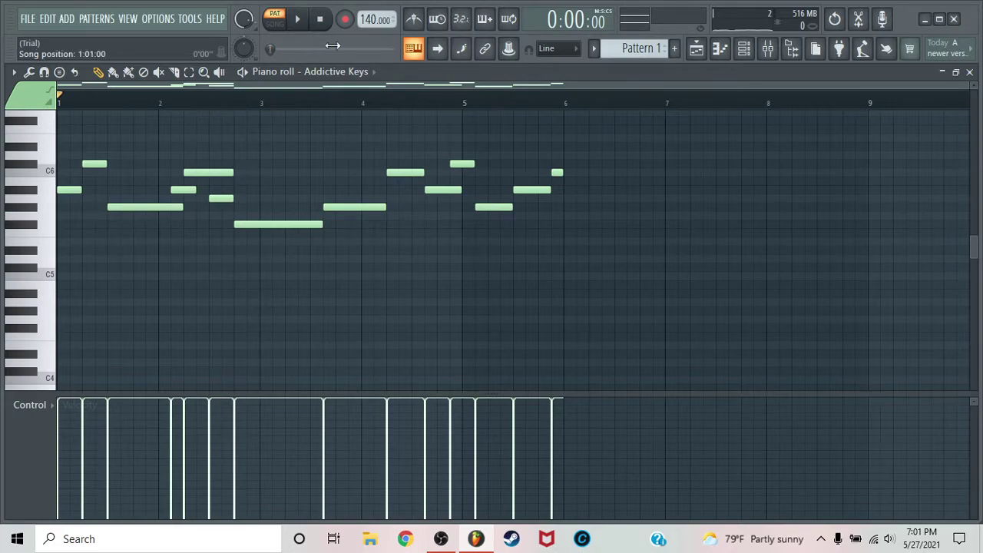
key(space)
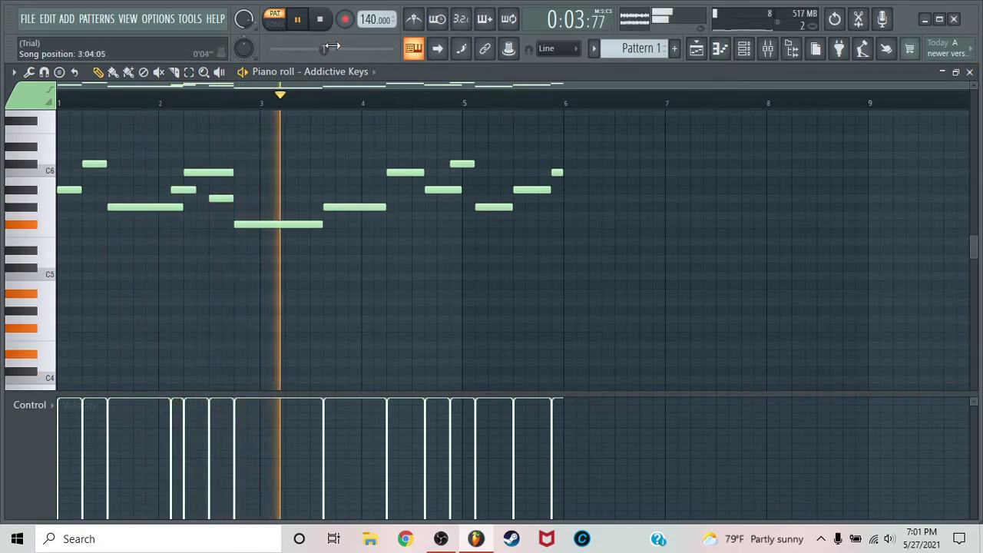
key(space)
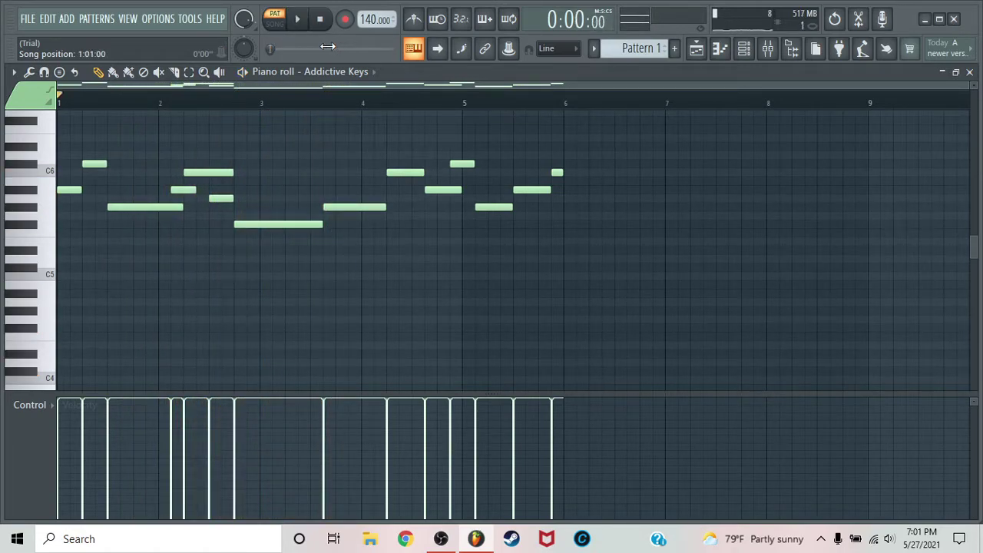
key(space)
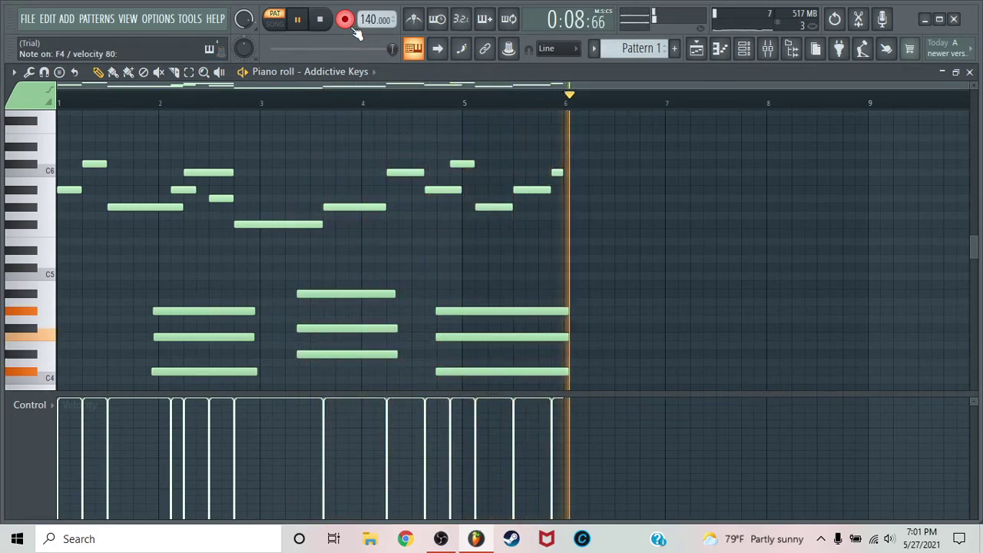
key(space)
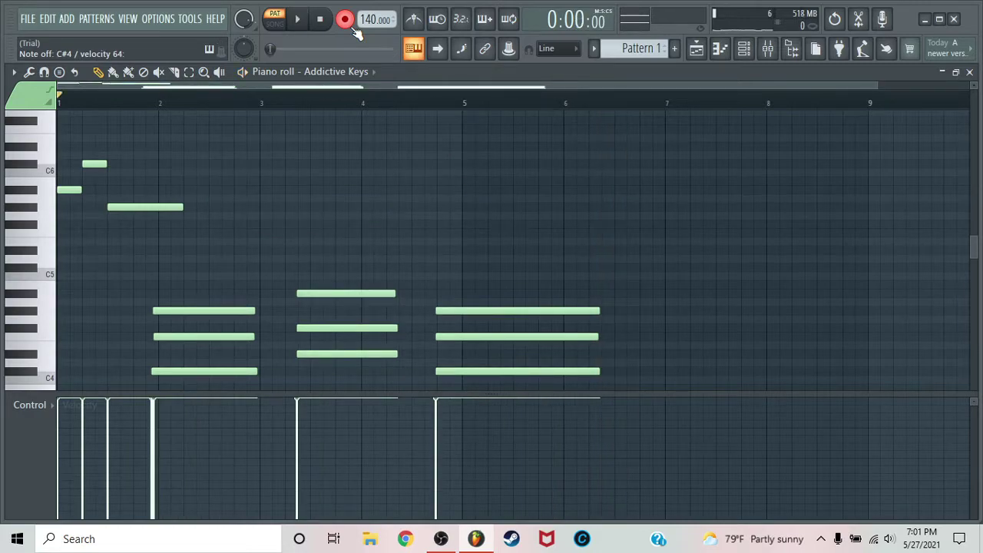
- Move the recorded chords to the start of bar 1 and quantize them
scroll(331, 114, down, 1)
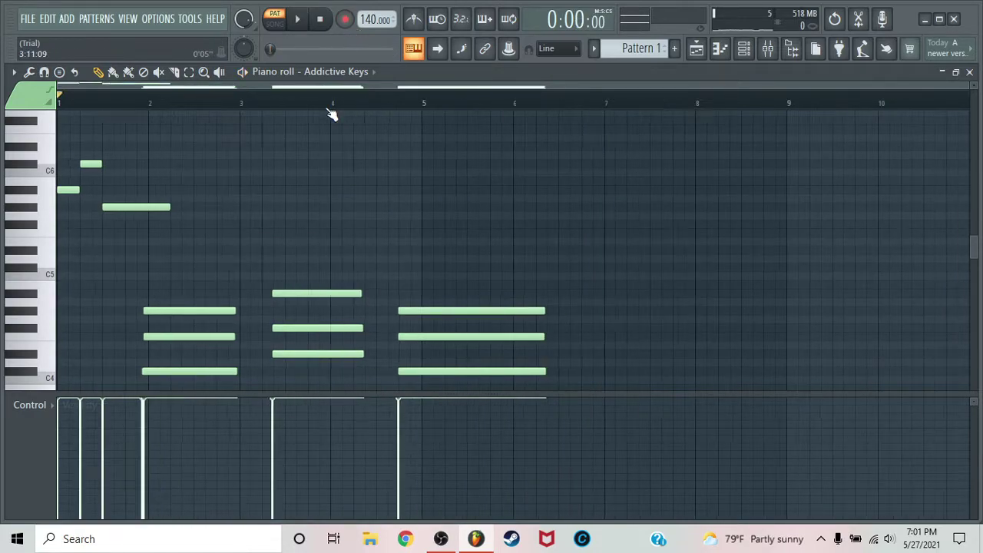
drag(619, 290, 26, 271)
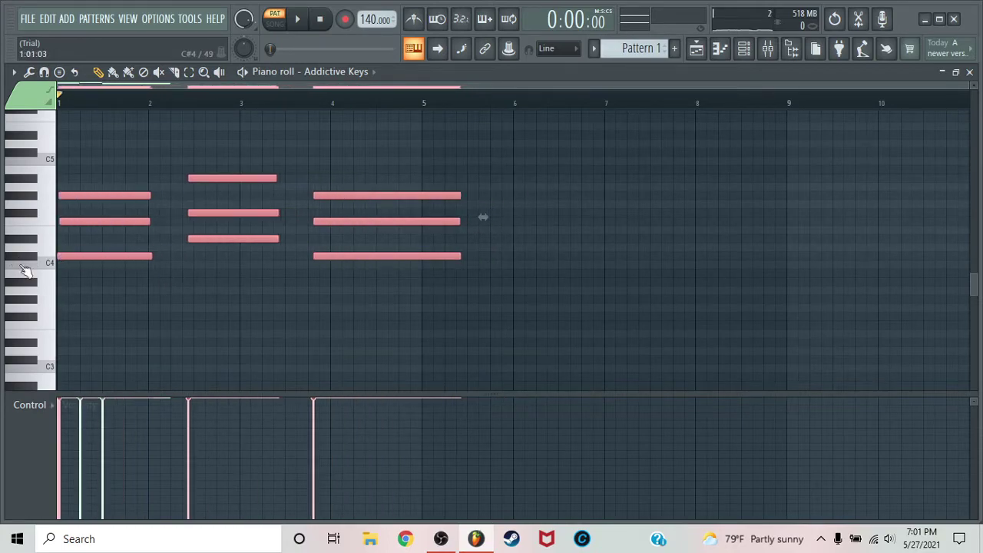
click(265, 151)
scroll(238, 186, up, 5)
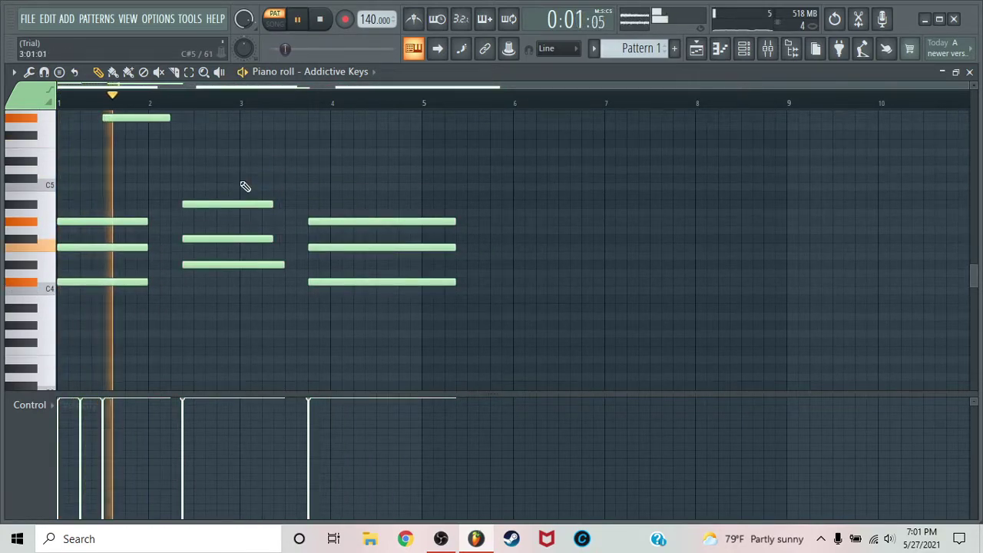
- Stop playback and delete the remaining melody notes above the chords
key(space)
right_click(104, 220)
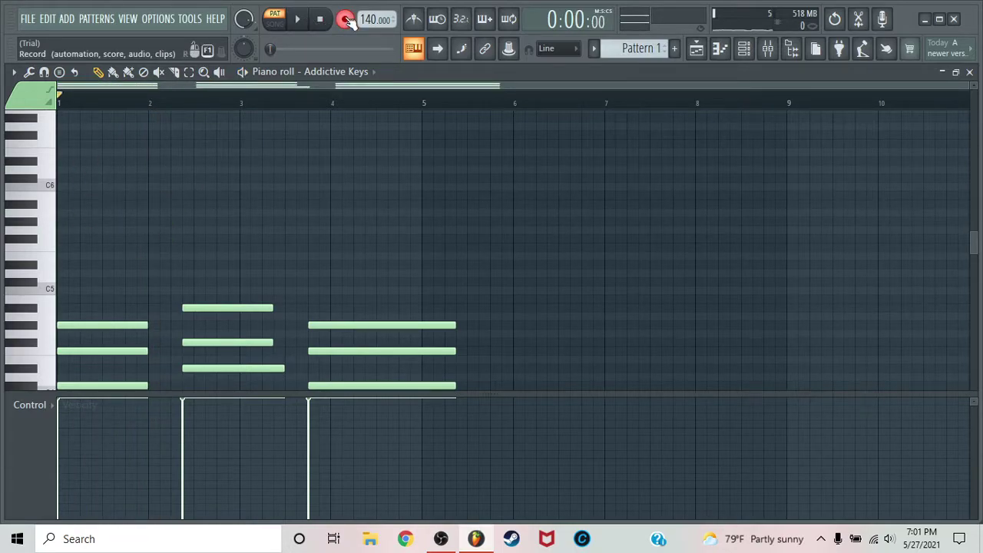
key(space)
key(h)
key(q)
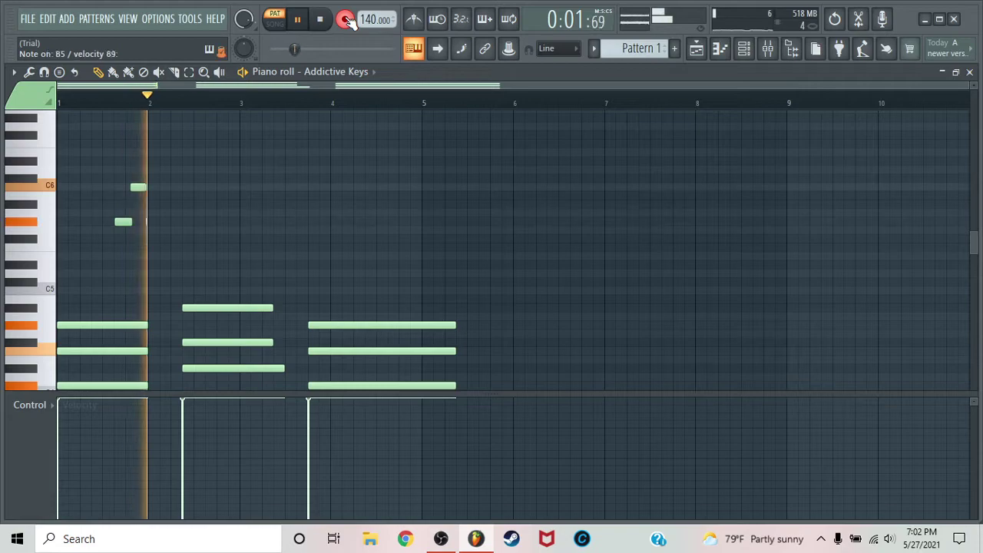
key(j)
key(h)
key(space)
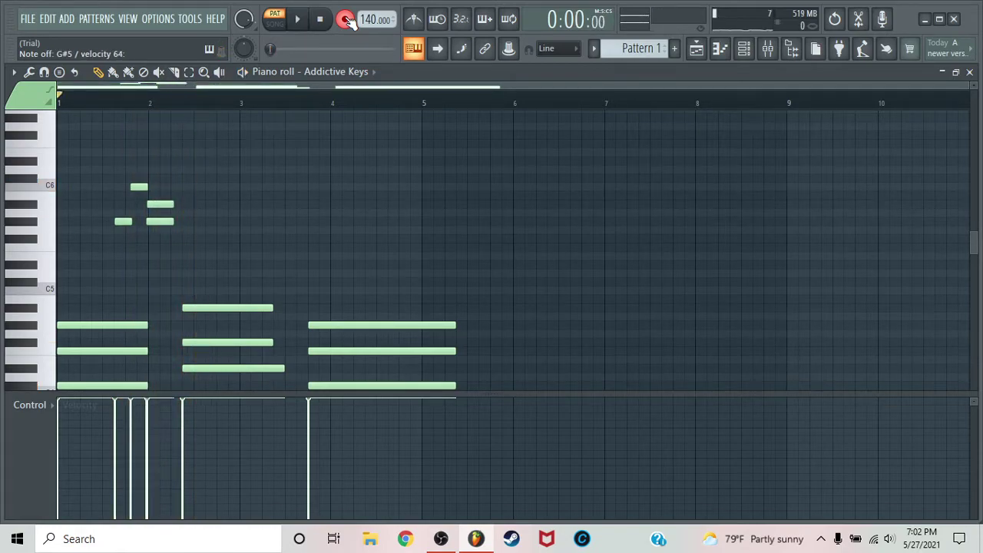
- Record a new melody above the chords, climbing from G#5 to C#6, dropping to a long F#5, and ending on a second long F#5
key(space)
key(h)
key(j)
key(2)
key(g)
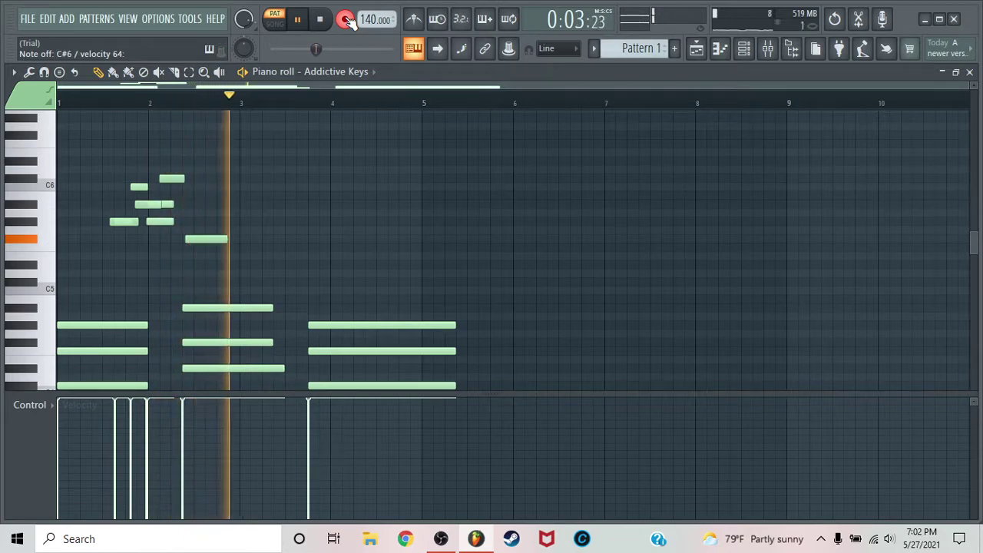
key(j)
key(2)
key(g)
key(h)
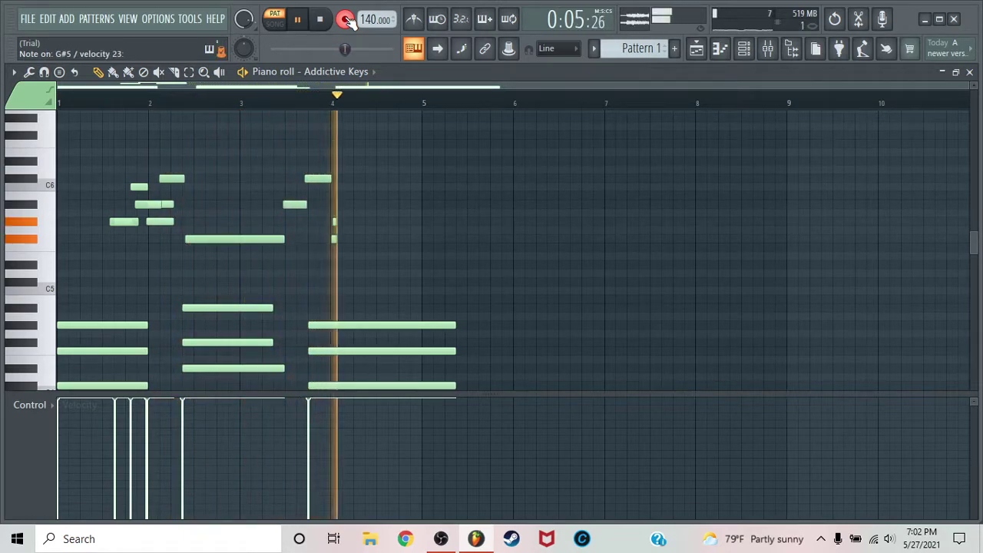
key(j)
key(h)
key(space)
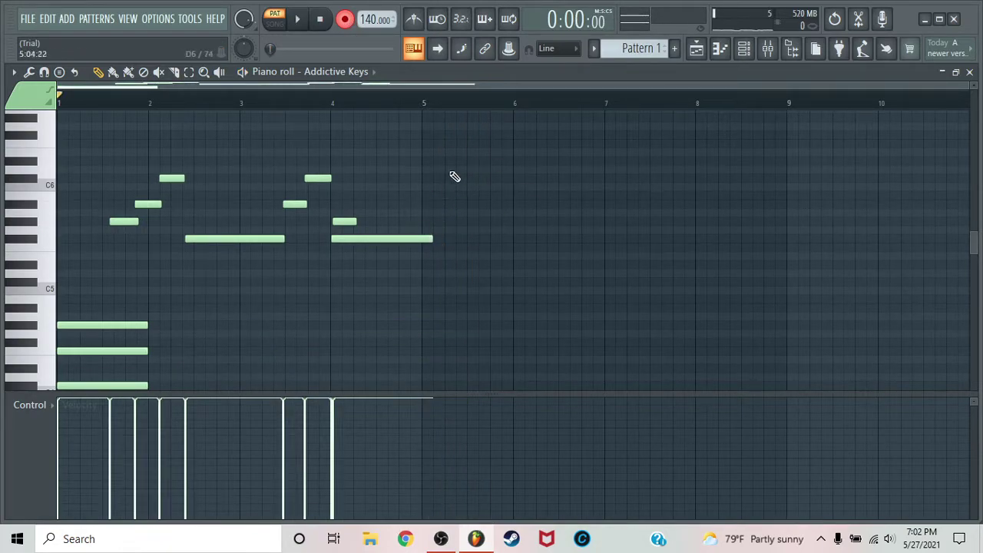
- Turn off recording, move the new melody notes to the start of bar 1, and quantize them
click(346, 18)
drag(582, 131, 13, 327)
mouse_move(498, 150)
mouse_down()
mouse_move(263, 198)
mouse_move(82, 291)
mouse_up()
drag(195, 242, 141, 241)
key(ctrl+q)
click(297, 152)
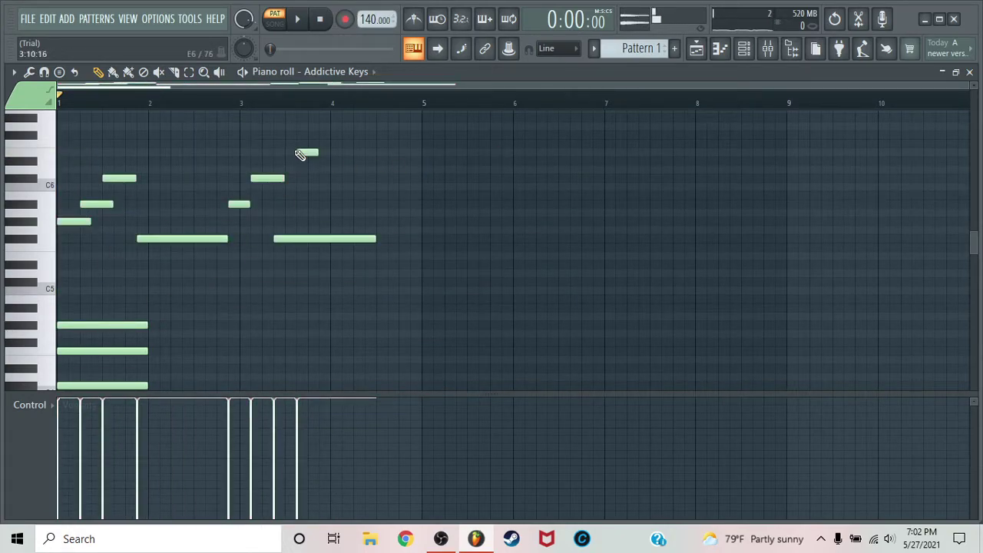
- Duplicate the first chord to start at the third step of bar 2 and raise the copy by two semitones
scroll(177, 204, down, 4)
drag(145, 232, 110, 344)
key(ctrl+b)
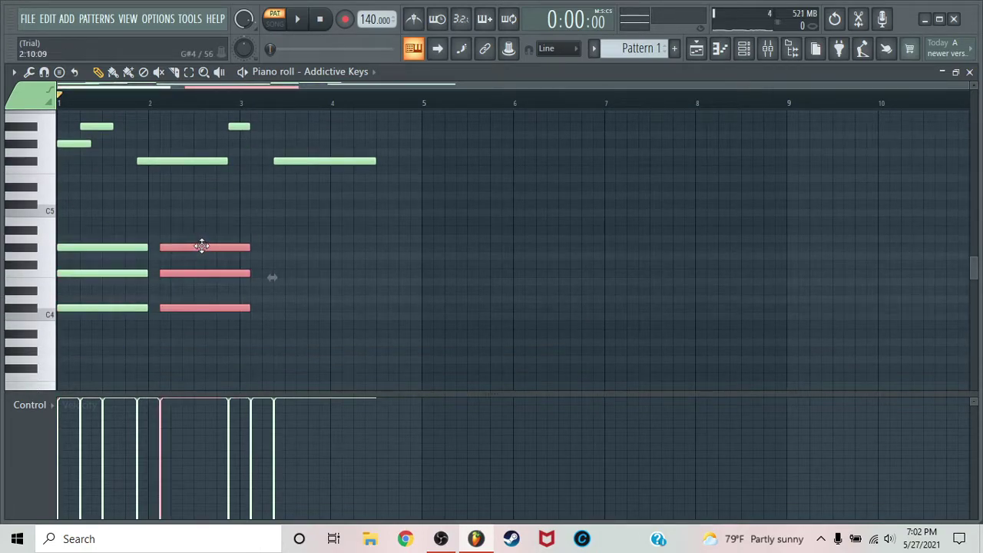
drag(201, 246, 202, 229)
- Duplicate the chord to the fifth step of bar 3, two semitones lower, and add a half-bar copy ending bar 4, one semitone above that
key(ctrl+b)
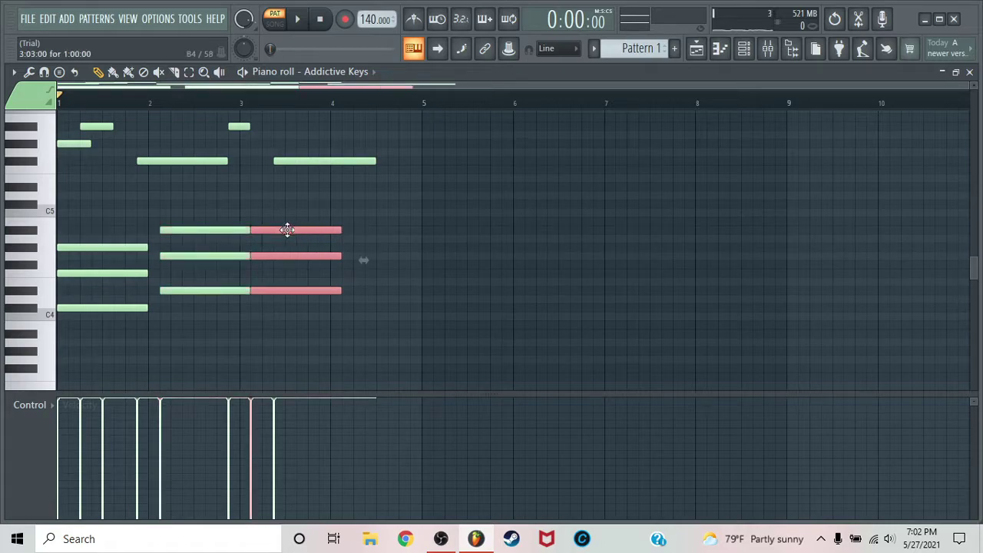
drag(308, 232, 299, 248)
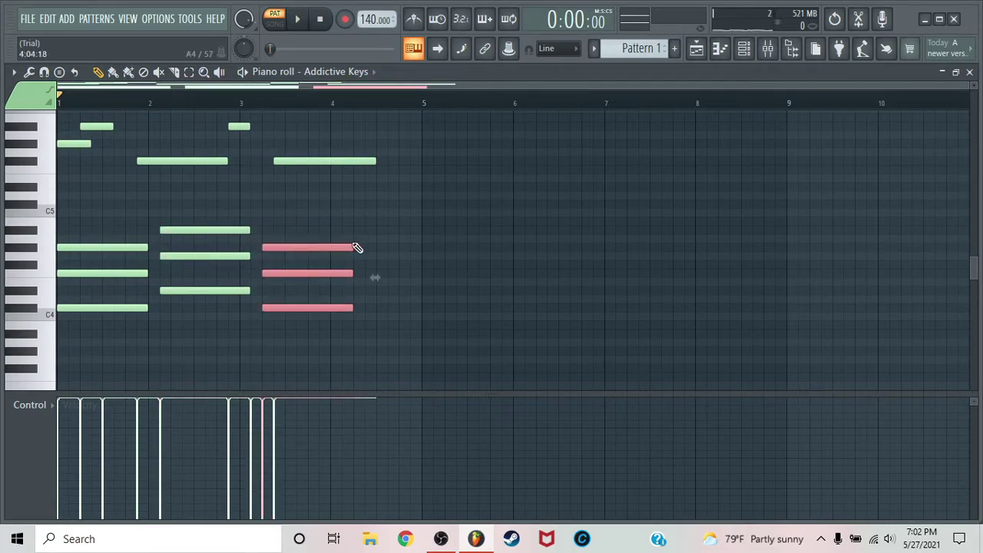
key(ctrl+b)
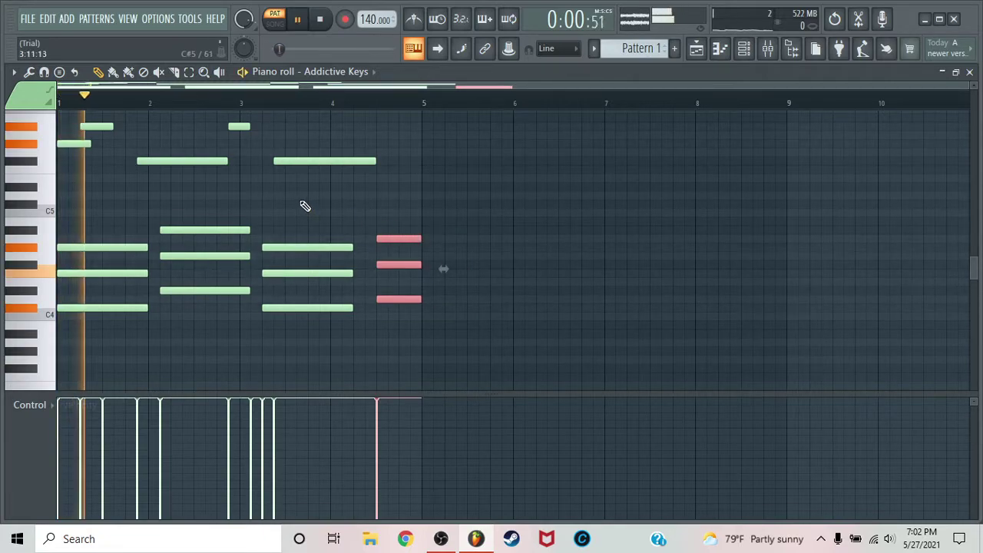
- Move the second long F#5 melody note earlier so it starts together with the third chord
scroll(295, 206, up, 2)
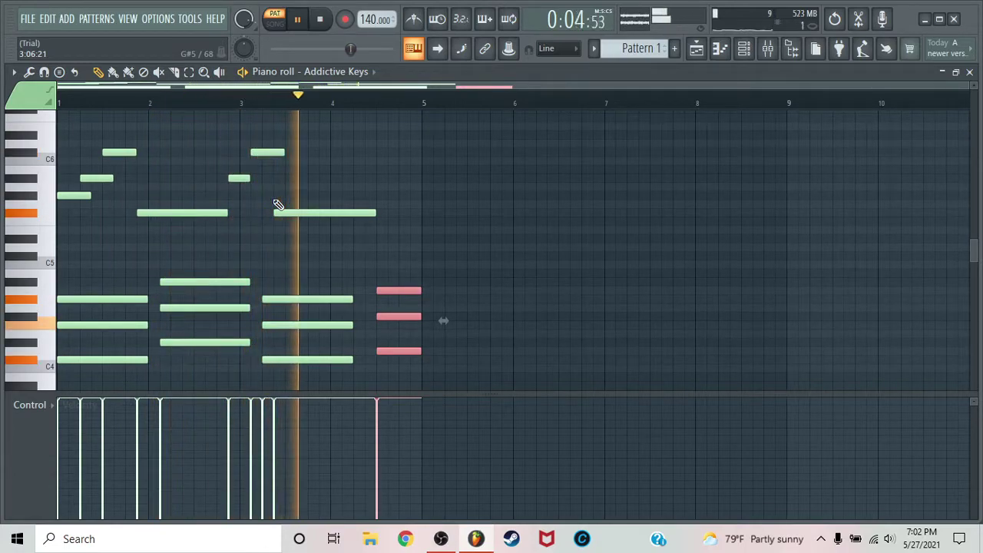
key(space)
key(space)
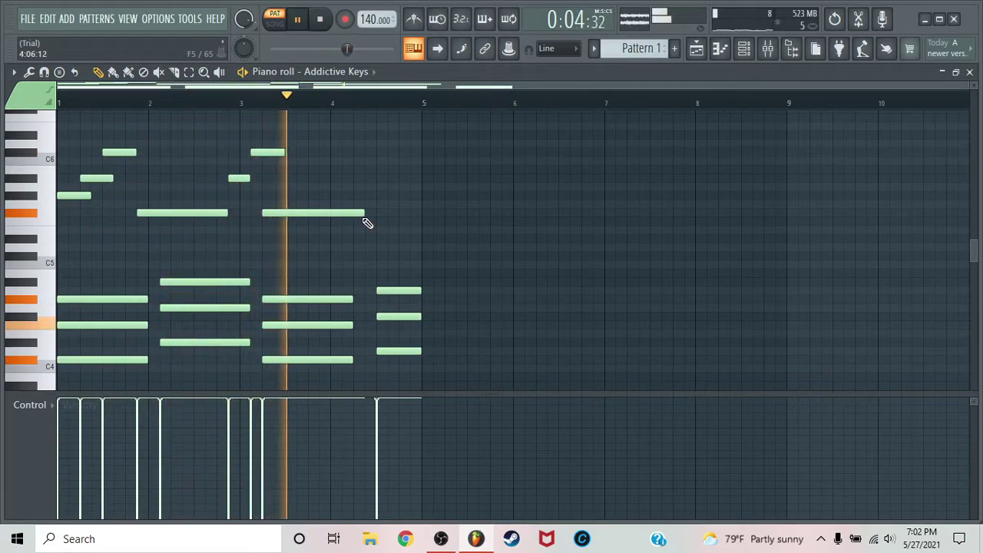
- Delete the second C#6 melody note and extend the note before it to the start of the last F#5 note
key(space)
drag(295, 293, 288, 373)
click(286, 355)
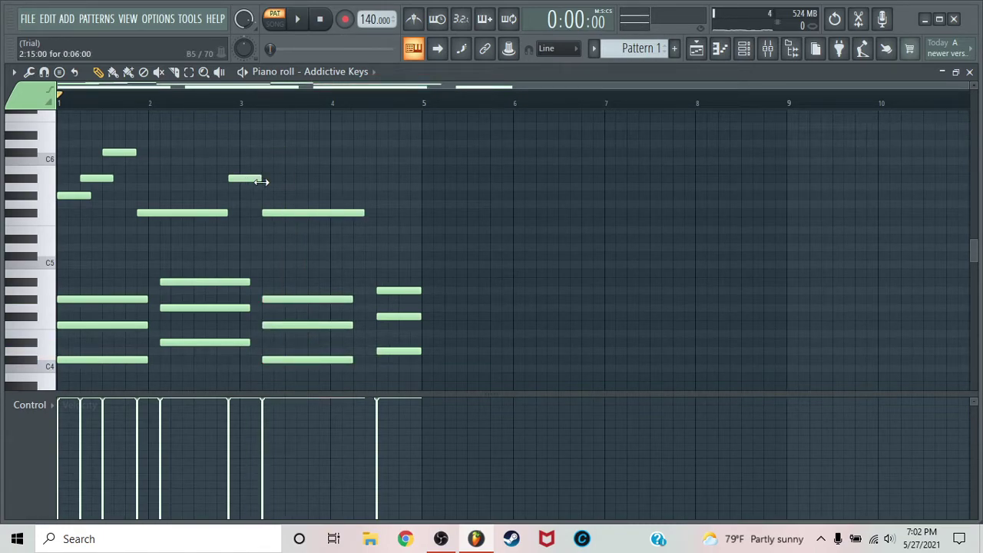
- Play the pattern back and delete the top note of the second chord, leaving its two lower notes at their original pitches
key(space)
scroll(296, 175, down, 1)
scroll(157, 198, up, 2)
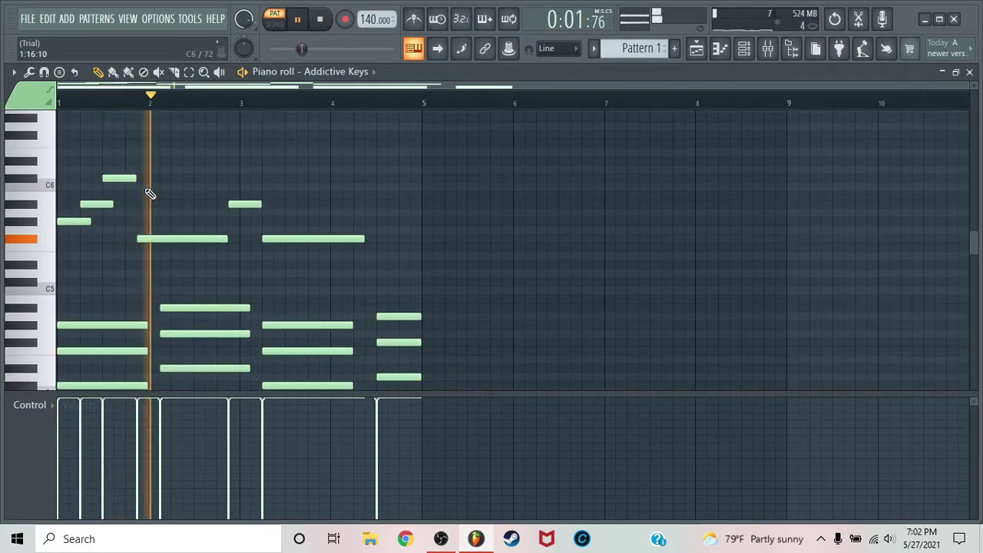
key(space)
scroll(208, 273, down, 1)
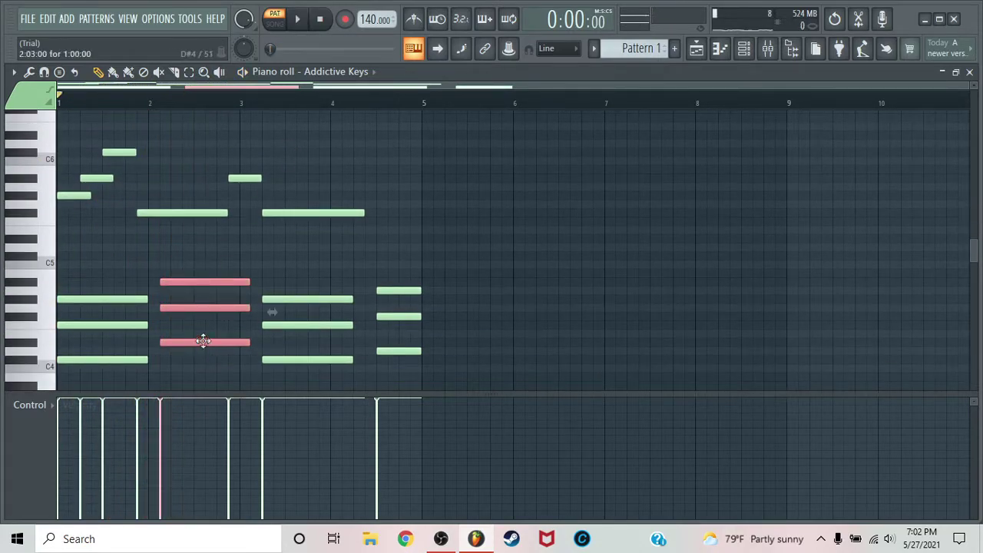
key(space)
scroll(427, 246, down, 1)
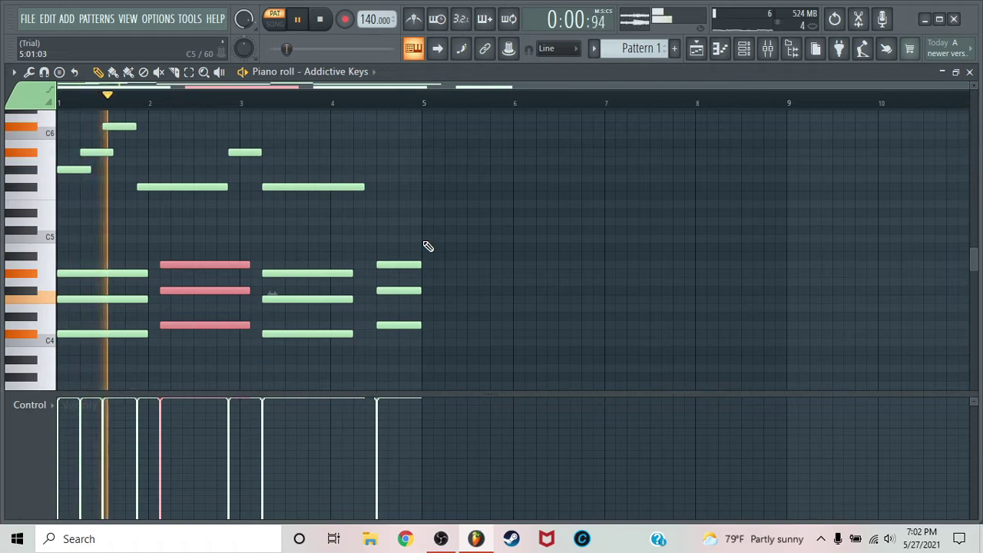
key(space)
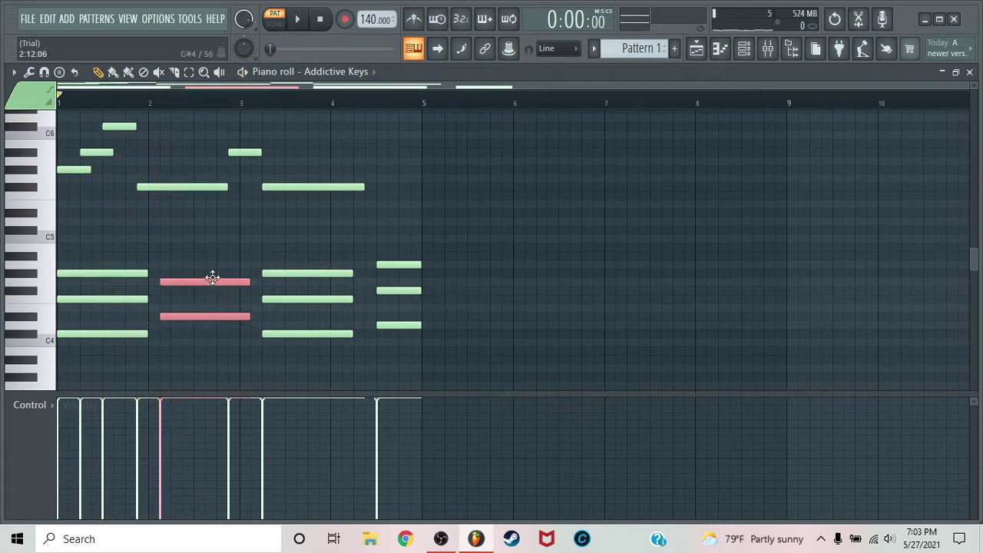
- Play the pattern back to judge the two-note second chord against the melody
key(space)
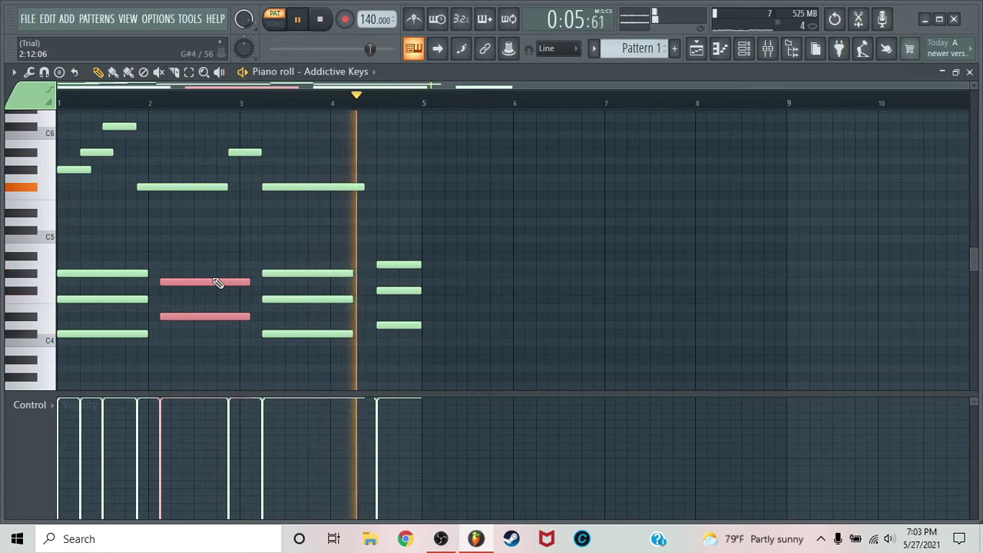
scroll(399, 244, up, 1)
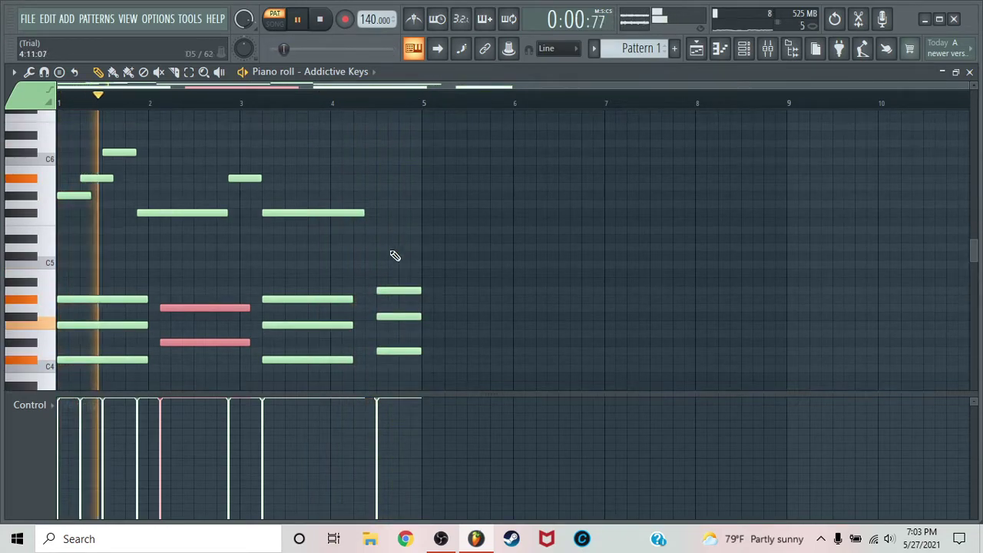
key(space)
drag(391, 281, 391, 353)
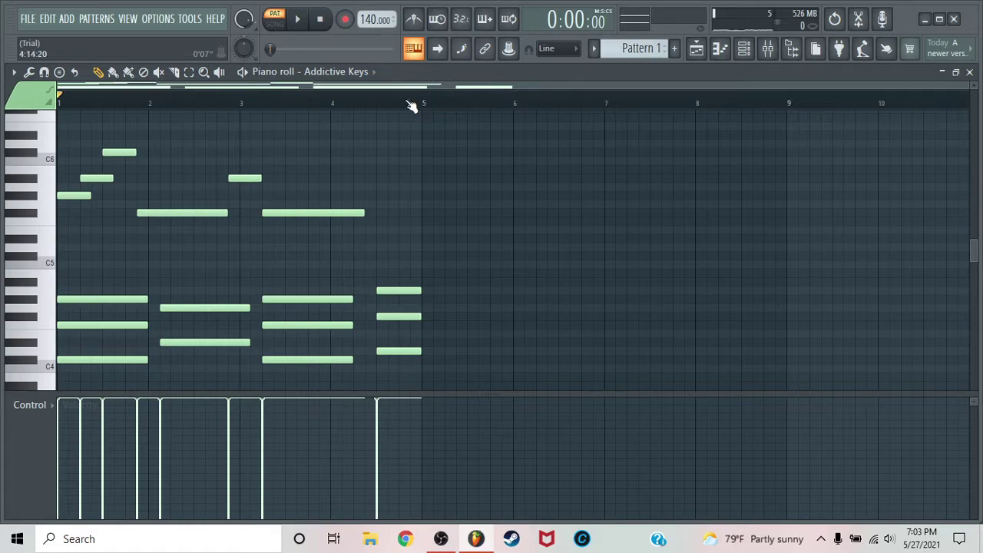
key(space)
scroll(226, 129, down, 1)
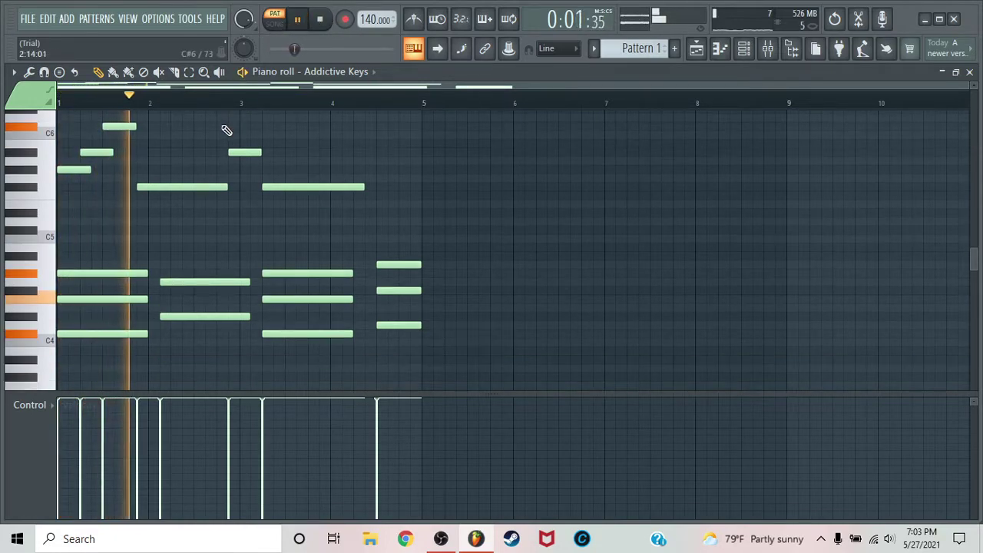
key(space)
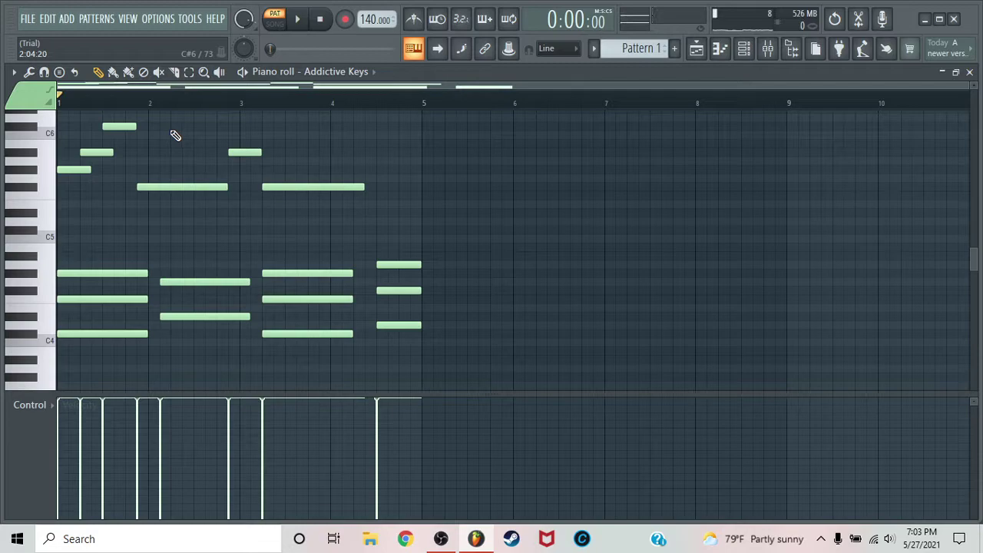
- Try a high line of short notes across bar 2, using F#6 first and D6 and G#6 as alternatives
scroll(185, 139, up, 2)
click(195, 137)
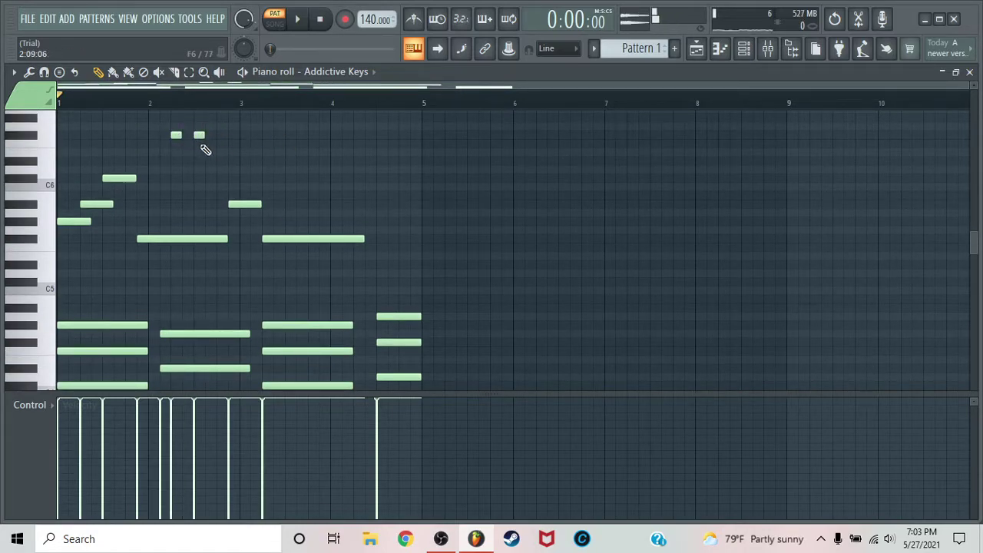
key(space)
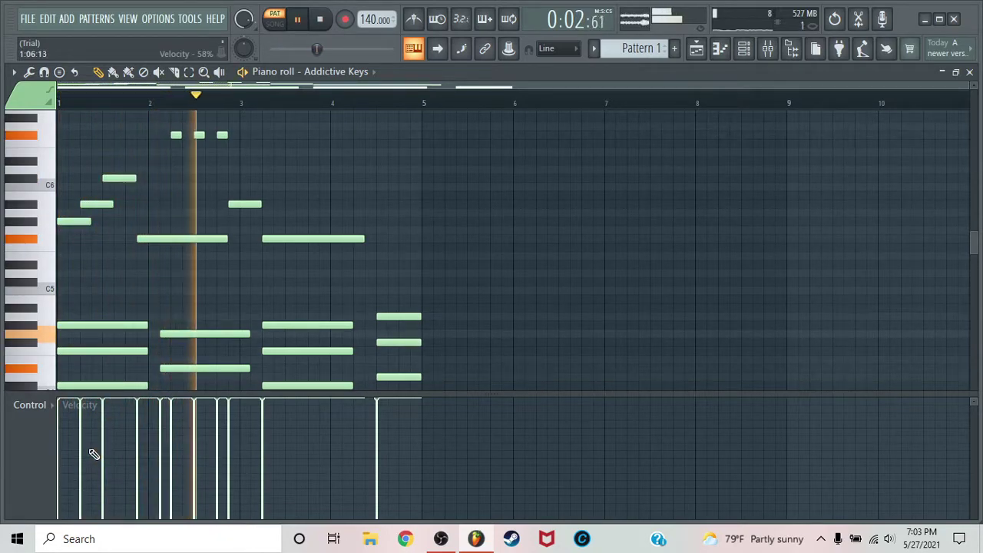
key(space)
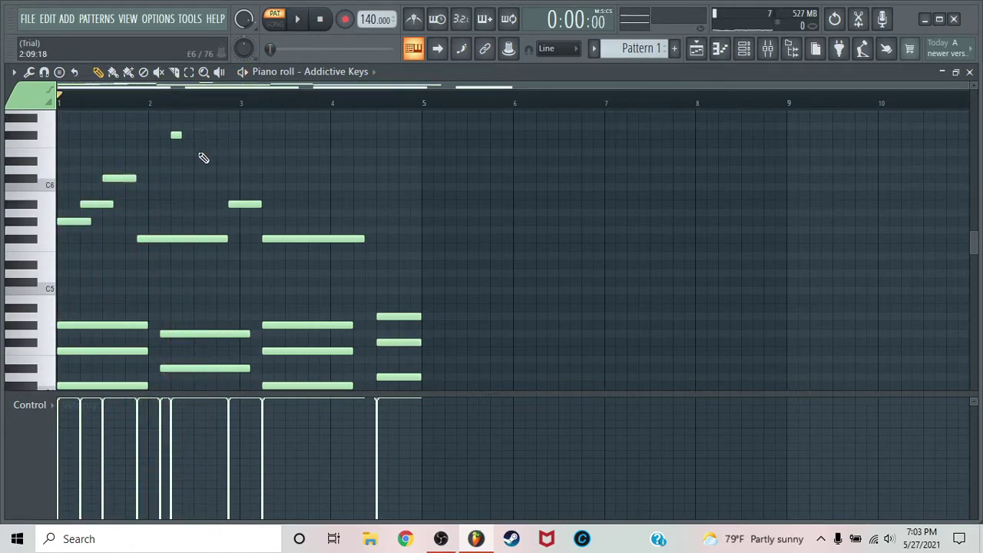
key(space)
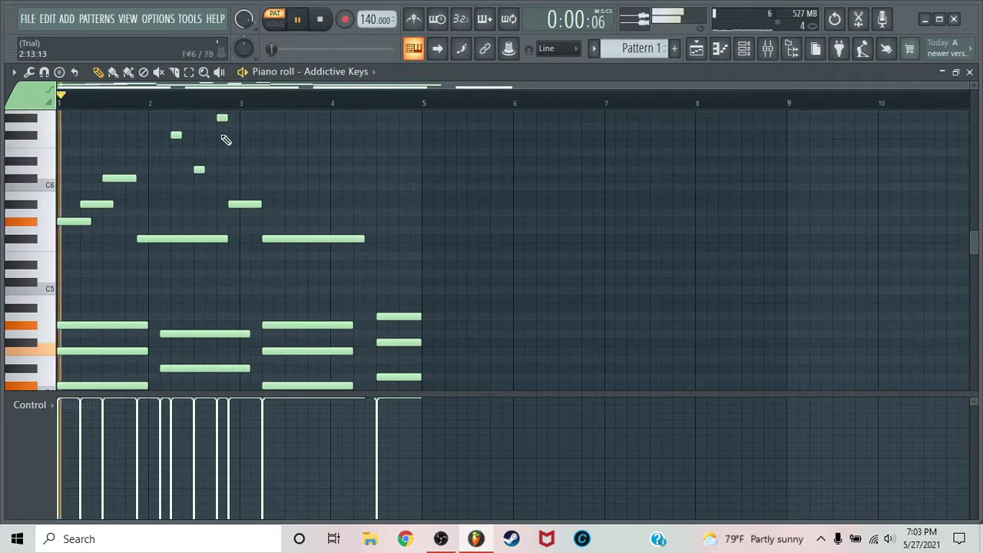
scroll(230, 145, up, 1)
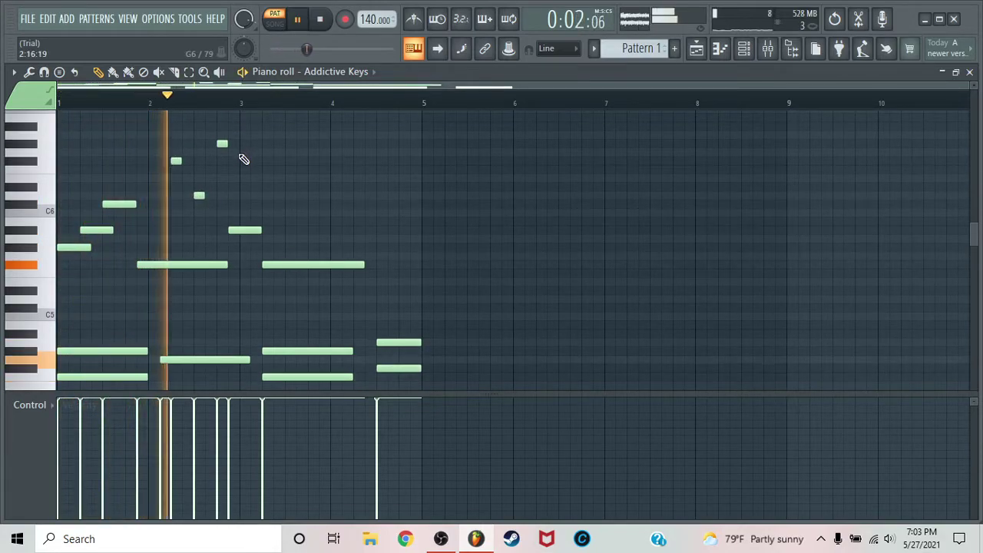
right_click(221, 145)
key(space)
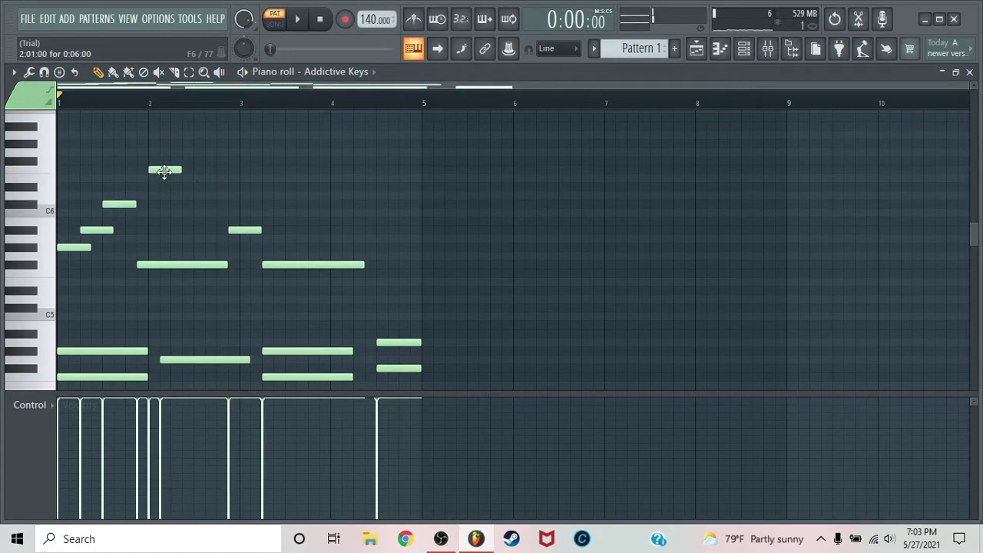
- Try a pair of four-step notes opening bar 2, with F6 or A5 on the first step and C6 on the fifth
key(space)
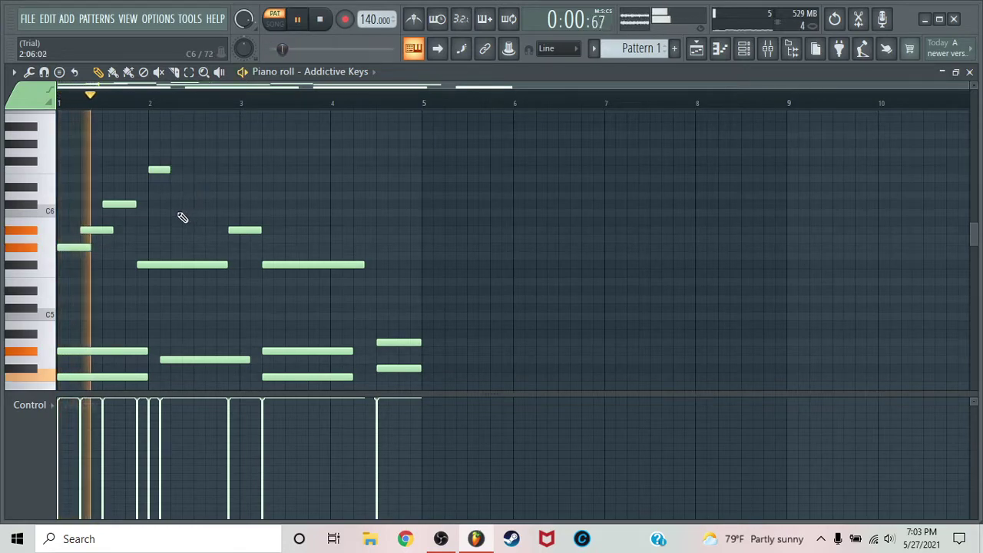
click(180, 213)
key(space)
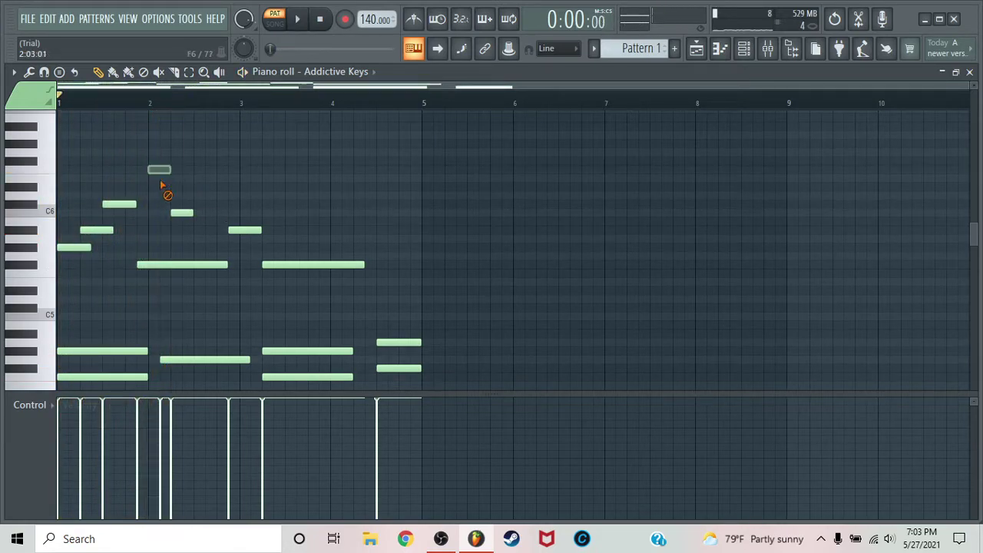
key(space)
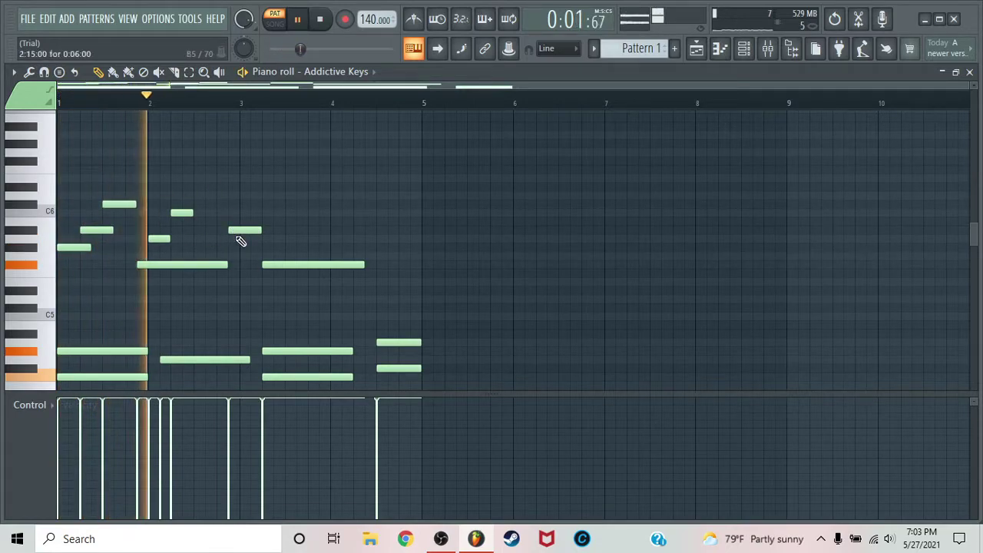
key(space)
- Replace the two trial notes in bar 2 with four-step notes G6 on step 9 and D6 on step 13, and play the result
right_click(182, 213)
right_click(159, 239)
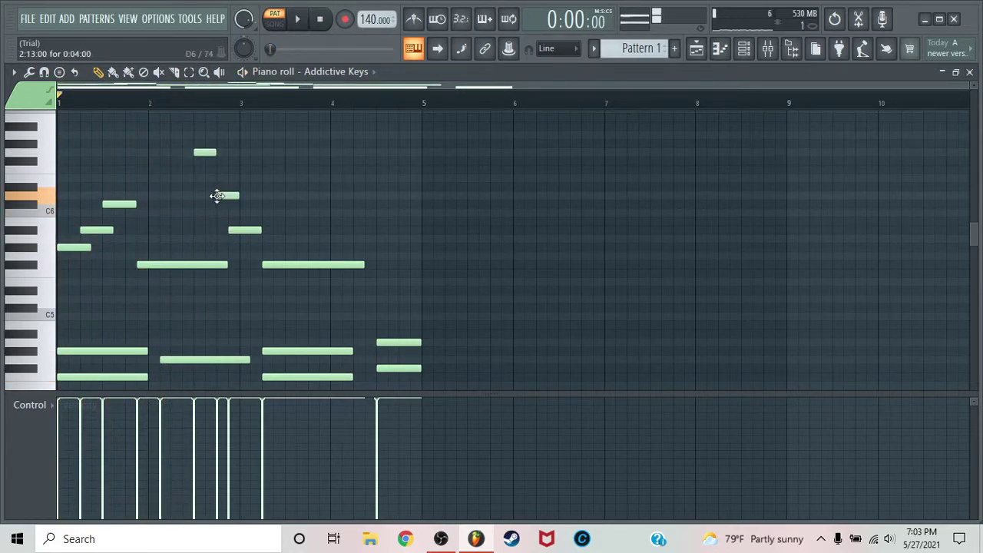
scroll(255, 204, down, 1)
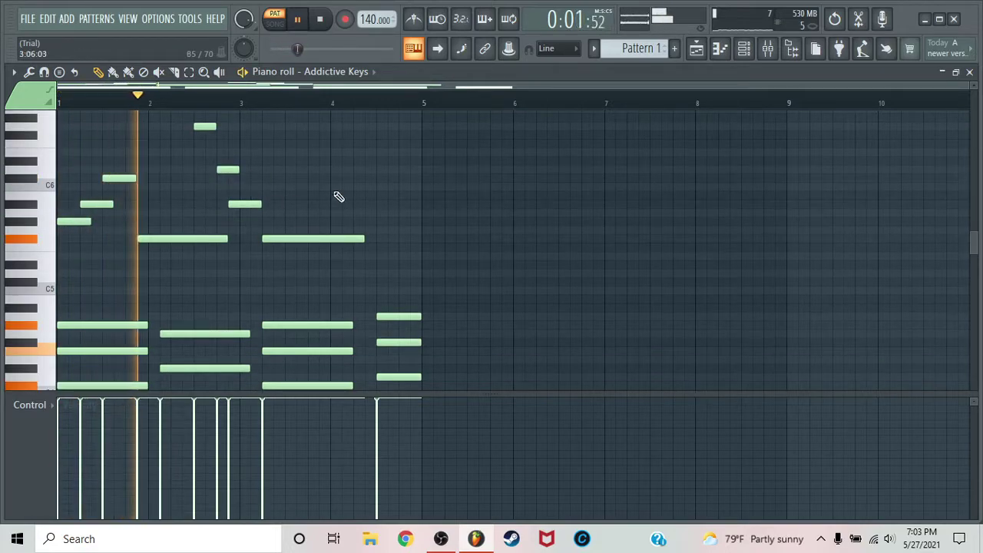
click(743, 48)
key(space)
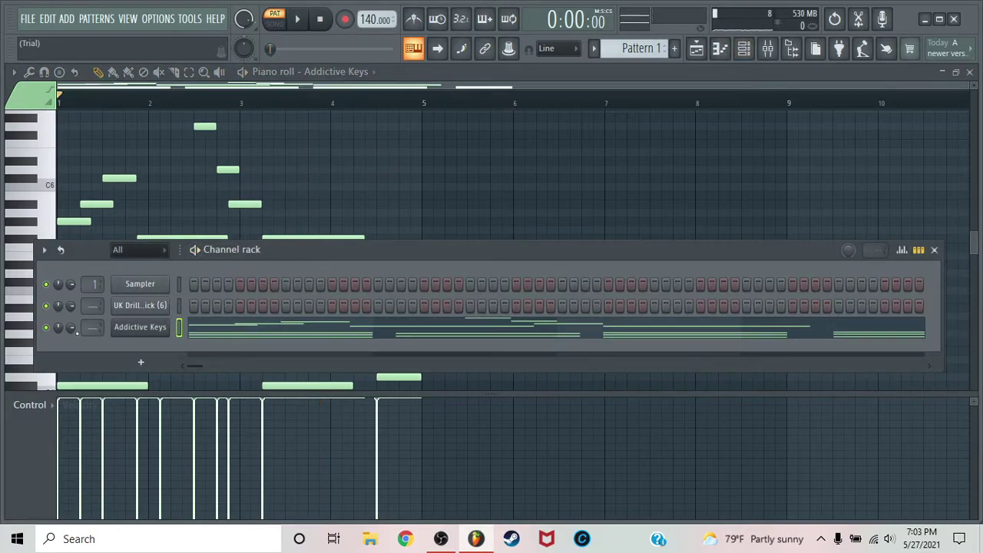
key(space)
click(934, 250)
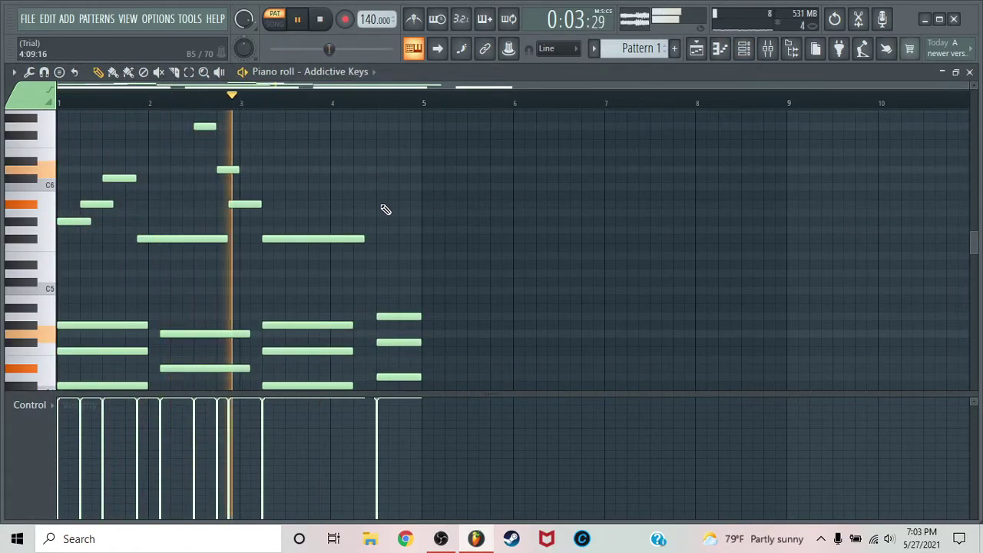
- Add four-step notes F6 and C6 on steps 9 and 13 of bar 3, and A5 with D#5 on step 5 of bar 4
key(space)
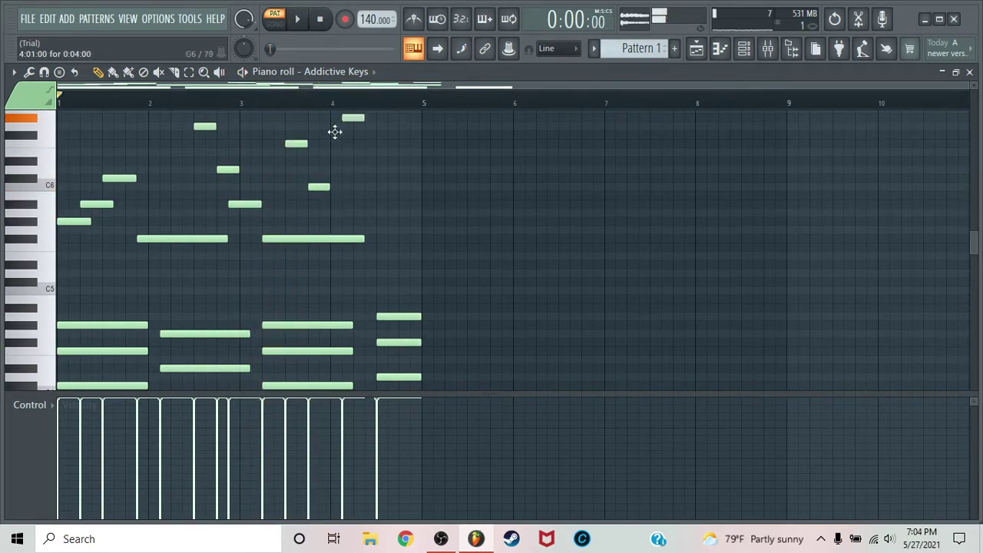
key(space)
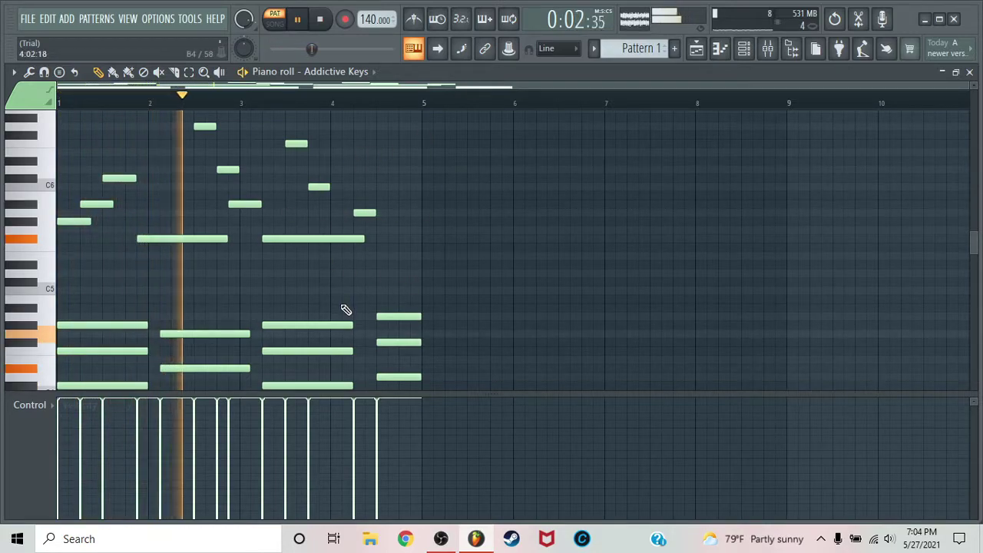
click(362, 265)
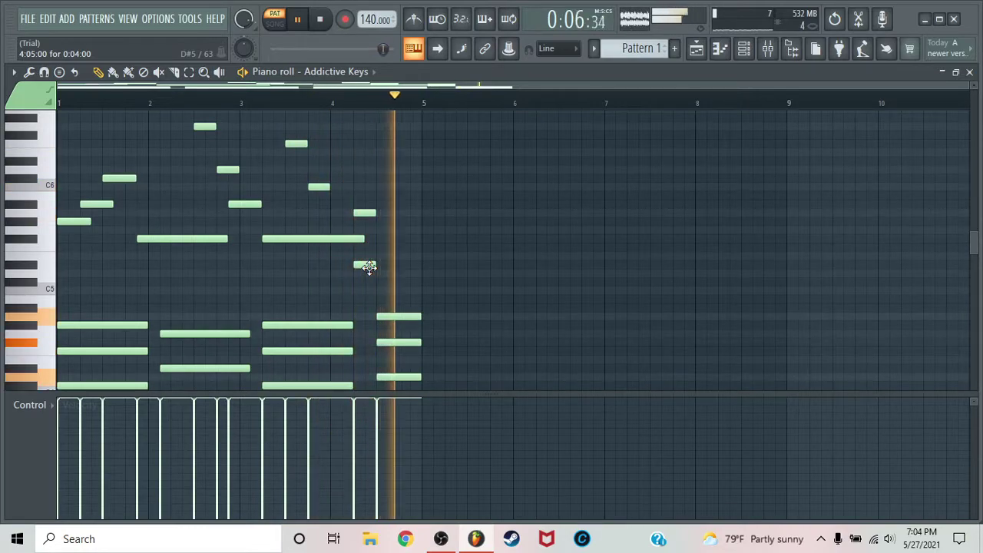
- Extend the last F#5 note to the end of bar 4 and add four-step F#6 and C6 notes on that bar's steps 9 and 13
drag(367, 239, 418, 240)
click(380, 135)
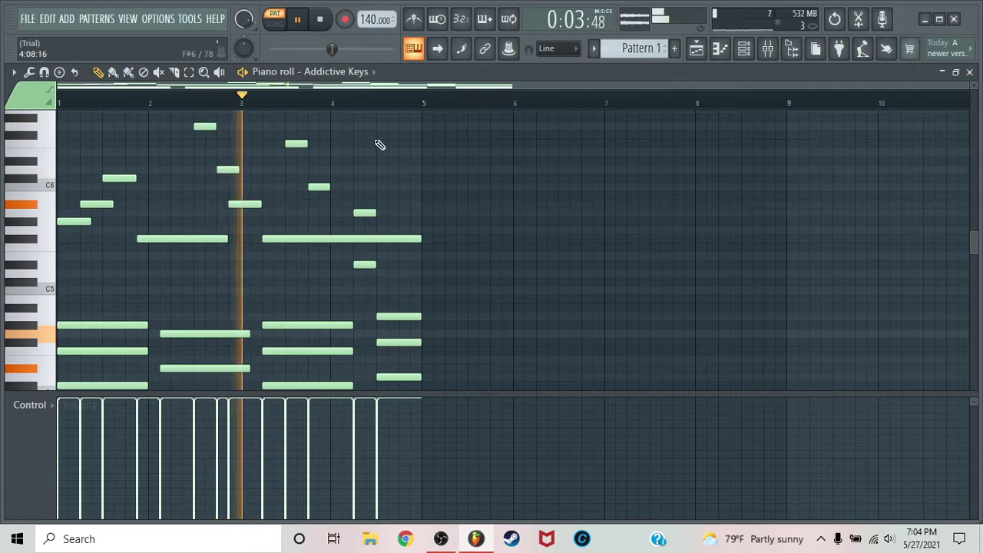
click(403, 188)
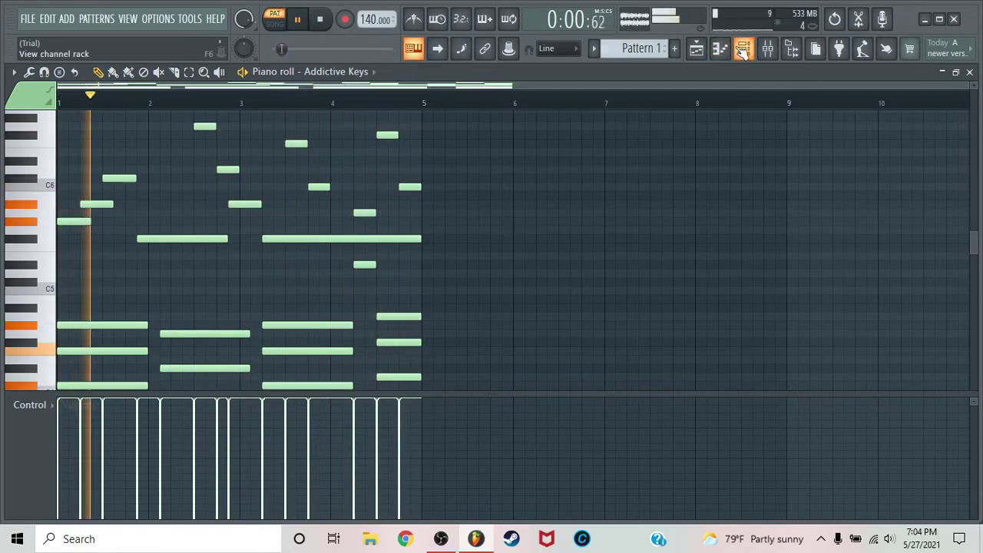
- Program the UK Drill kick in the channel rack on steps 1, 25, 37, 39, 49, 61 and 63
key(F6)
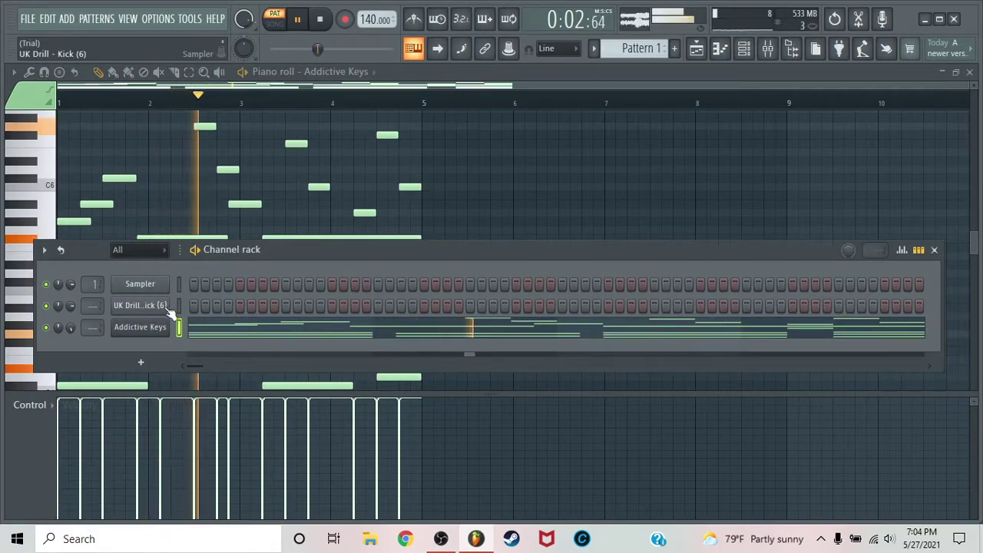
click(194, 306)
key(space)
key(space)
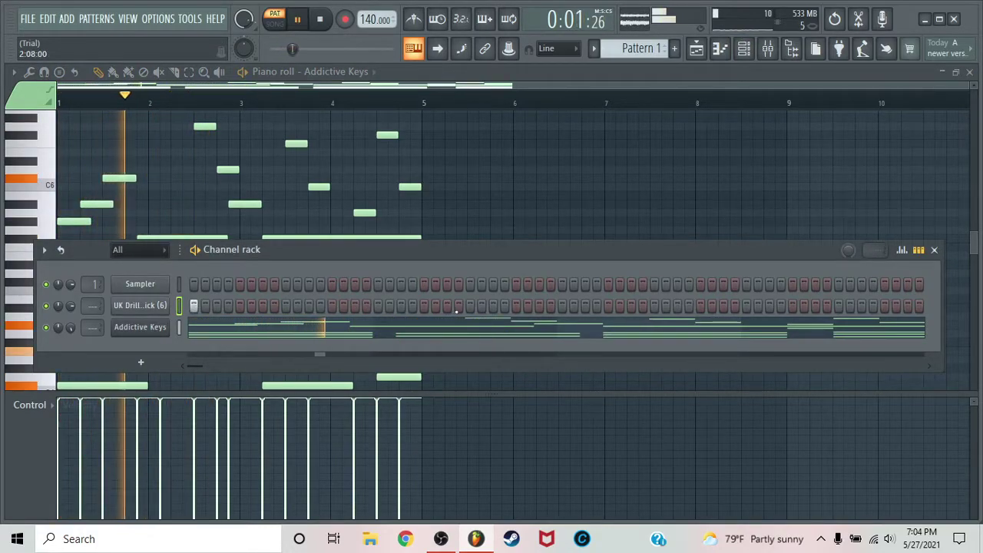
click(470, 306)
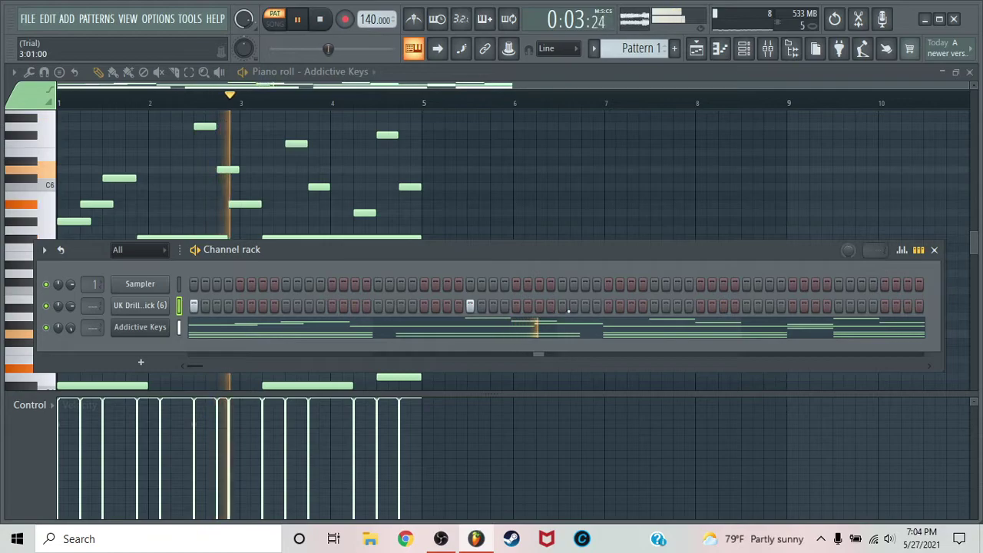
key(space)
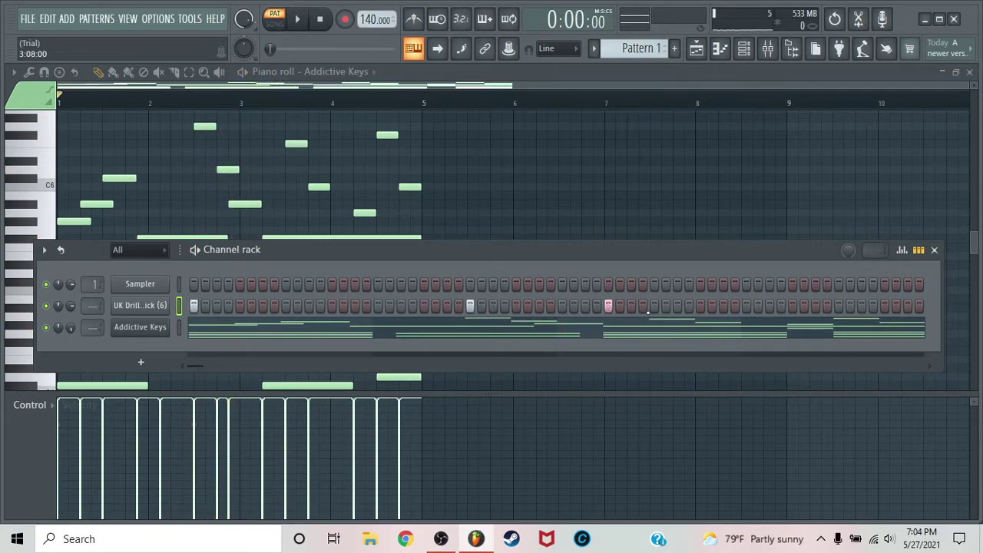
key(space)
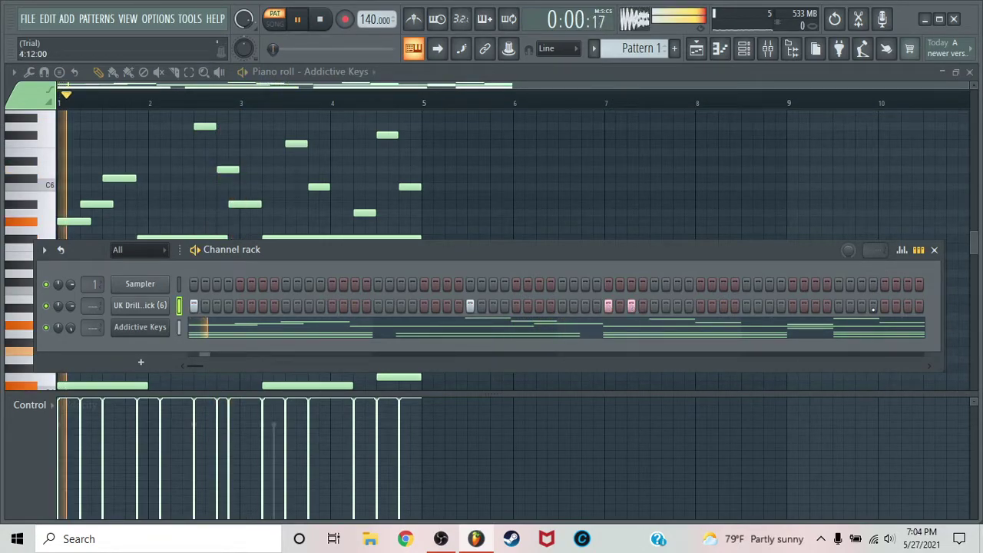
click(885, 307)
click(908, 307)
click(745, 305)
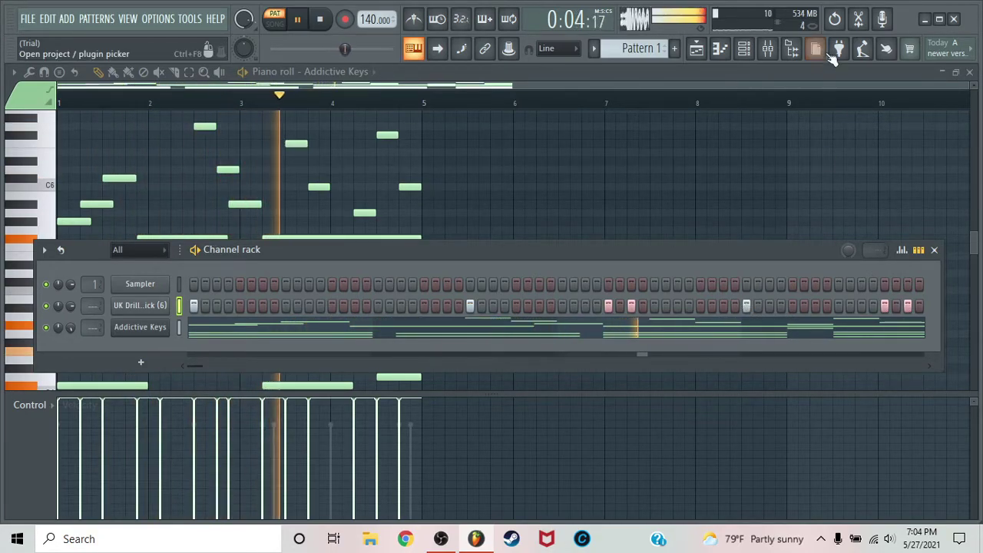
- Audition snares from the UK Drill drum kit and add UK Drill - Snare (4) as a channel below the kick
click(791, 48)
key(space)
click(672, 396)
click(676, 382)
click(716, 309)
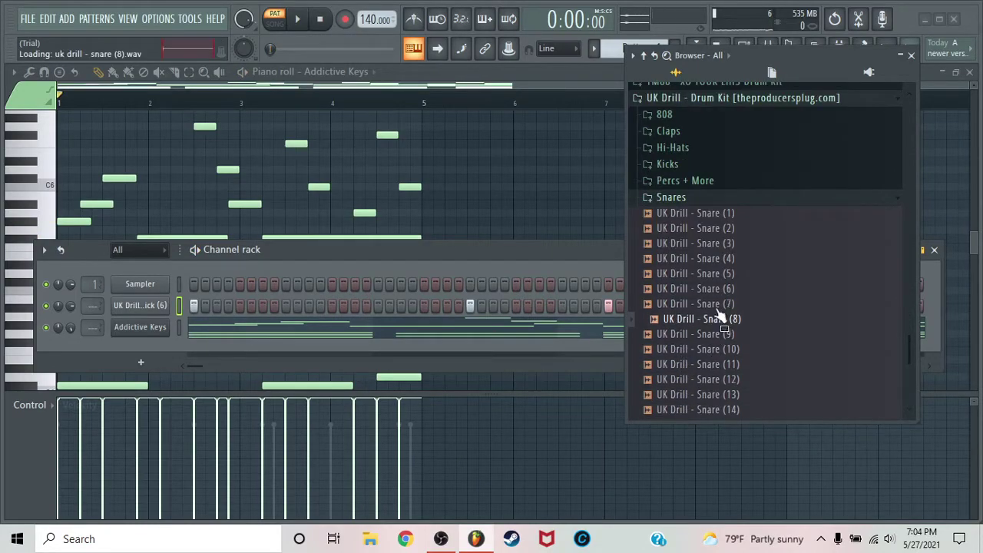
drag(720, 259, 157, 317)
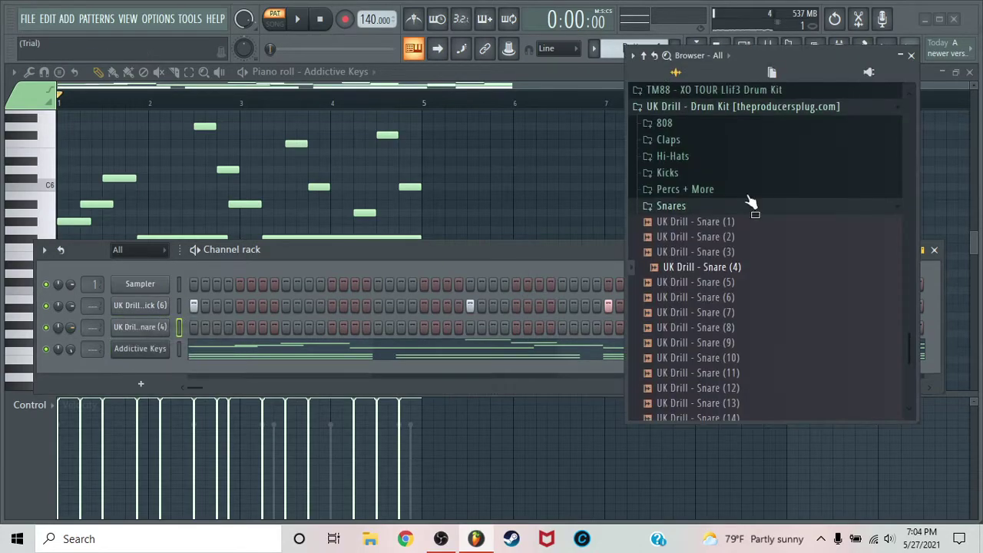
- Program the snare on steps 9 and 29 and check its channel settings
click(911, 55)
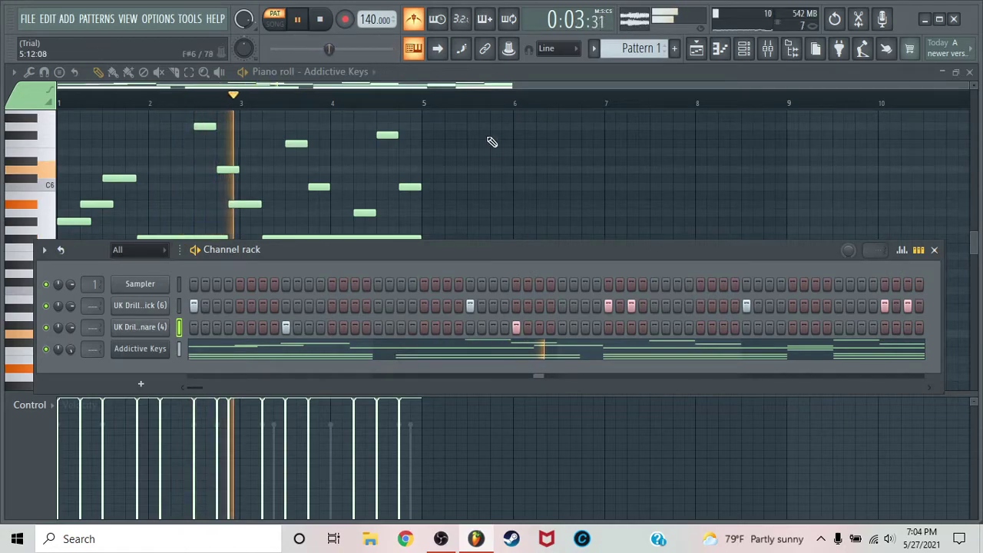
click(136, 327)
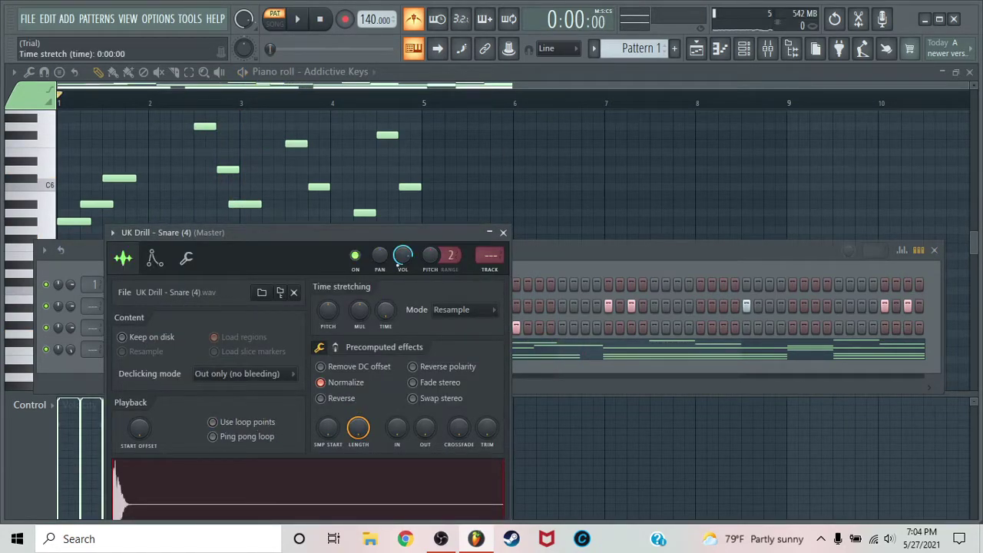
key(space)
click(503, 232)
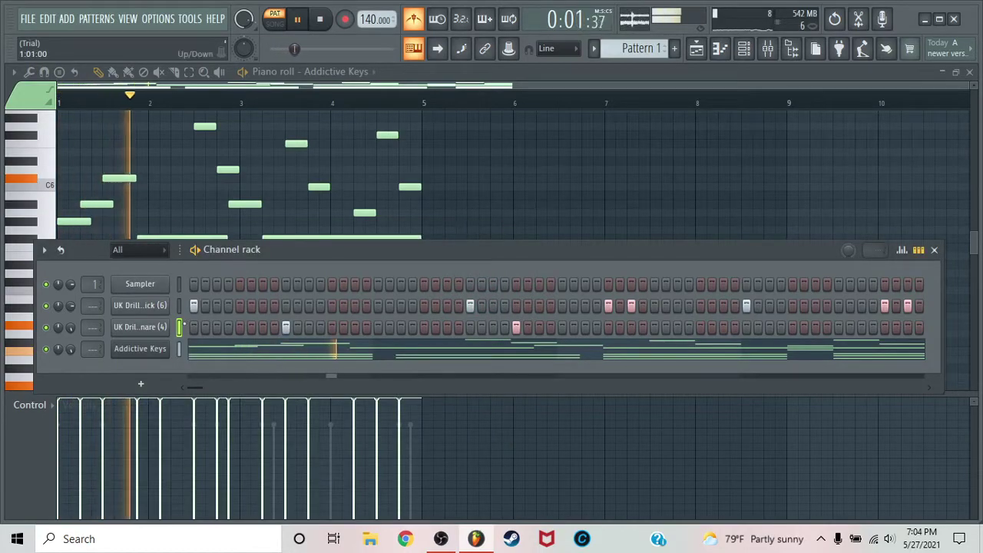
- Play back the pattern over the Addictive Keys melody and open the snare in the piano roll
click(936, 252)
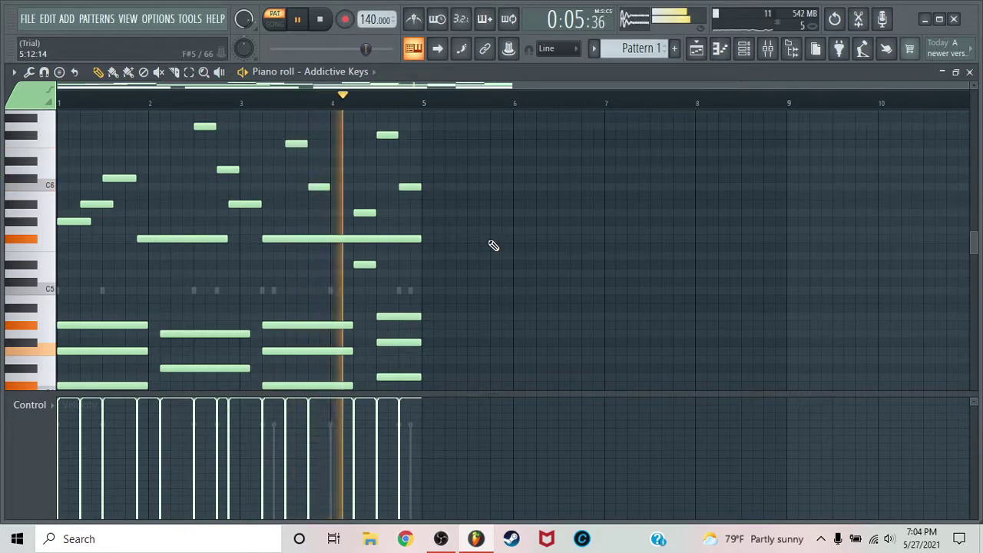
click(743, 49)
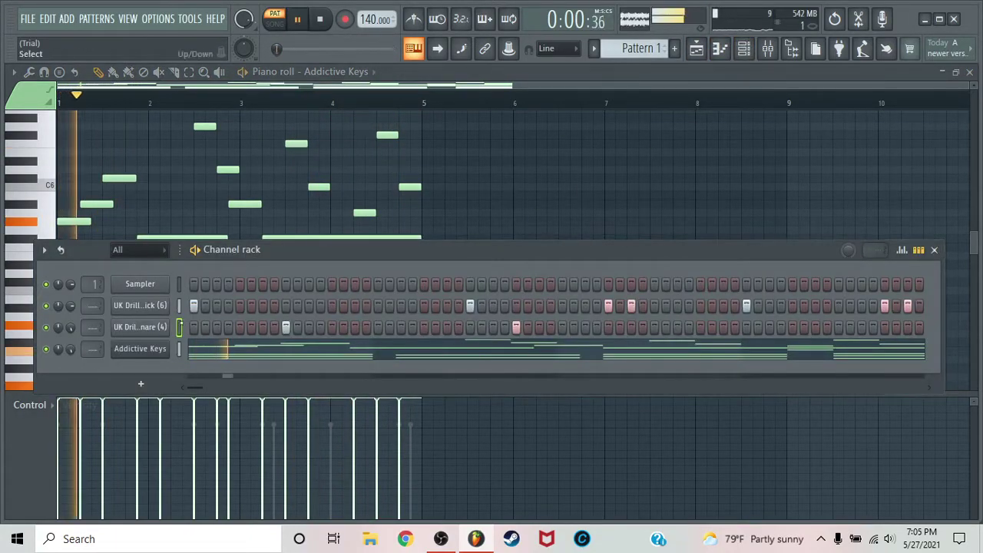
right_click(146, 338)
click(200, 315)
key(space)
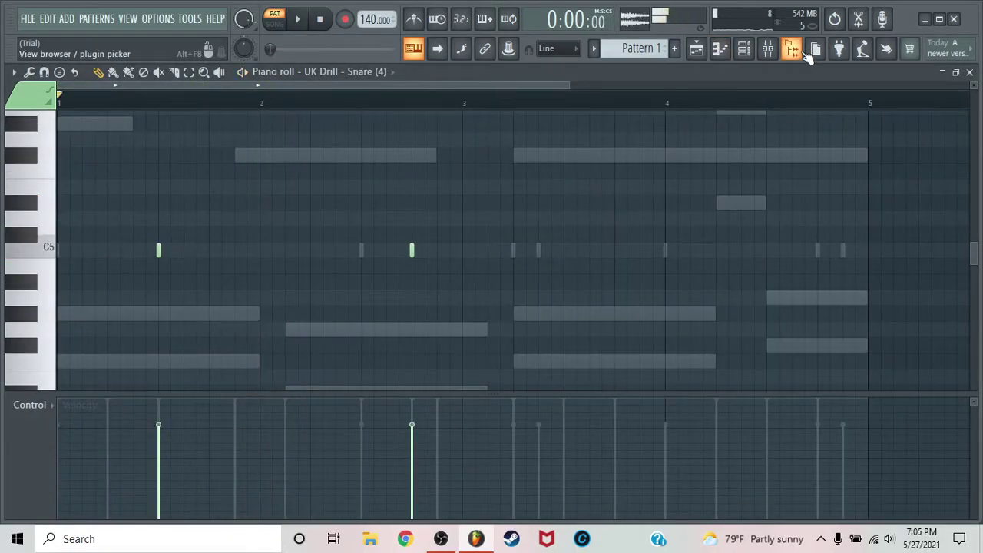
- Audition hi-hats from the UK Drill drum kit and add UK Drill - Hat (7) as a channel between the kick and snare
click(807, 48)
scroll(754, 132, up, 5)
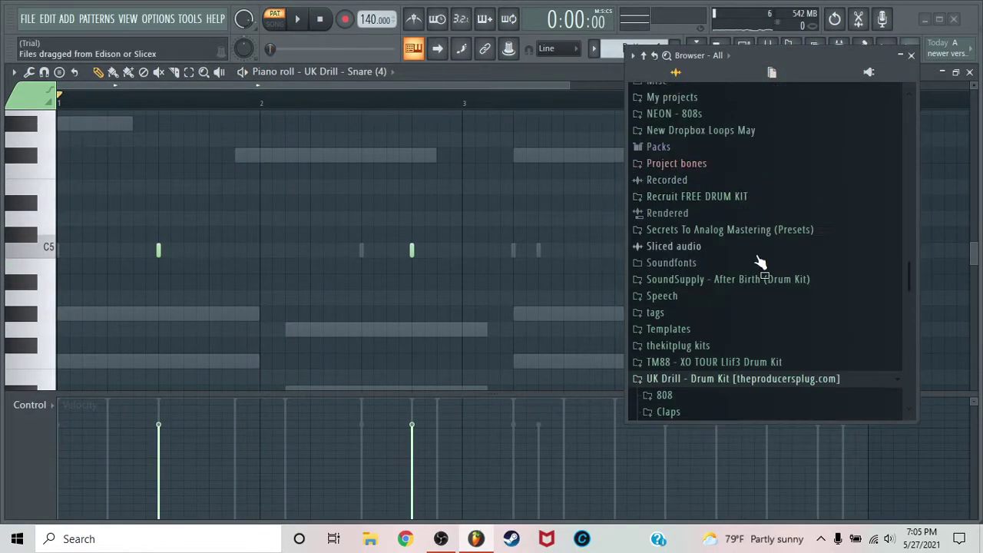
click(745, 44)
scroll(772, 224, down, 8)
scroll(739, 215, up, 4)
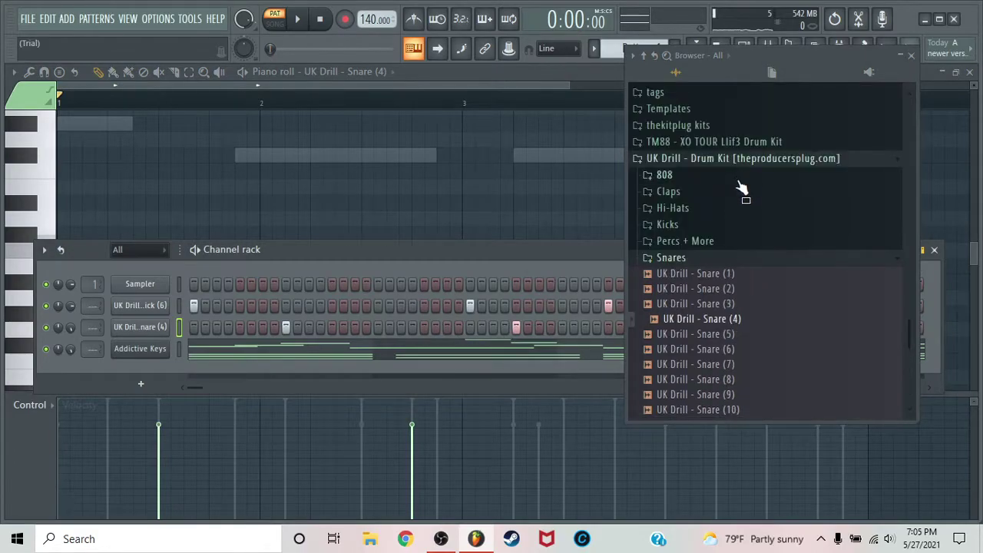
click(706, 209)
scroll(708, 231, up, 2)
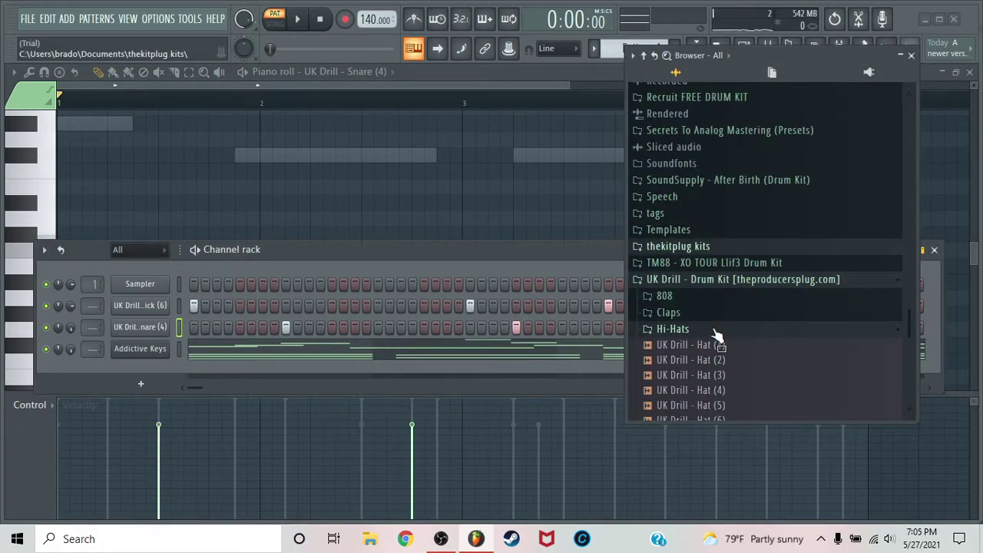
scroll(717, 345, up, 2)
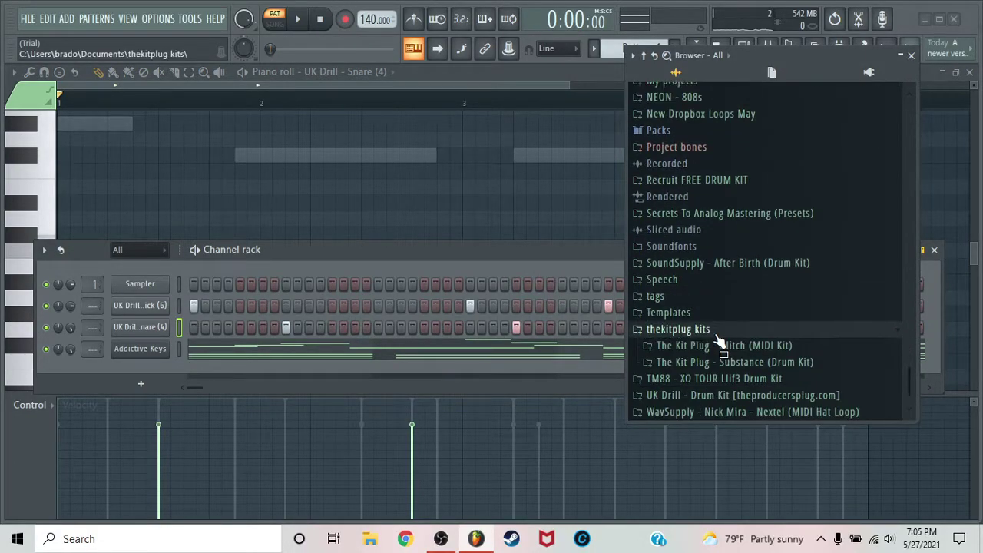
click(724, 395)
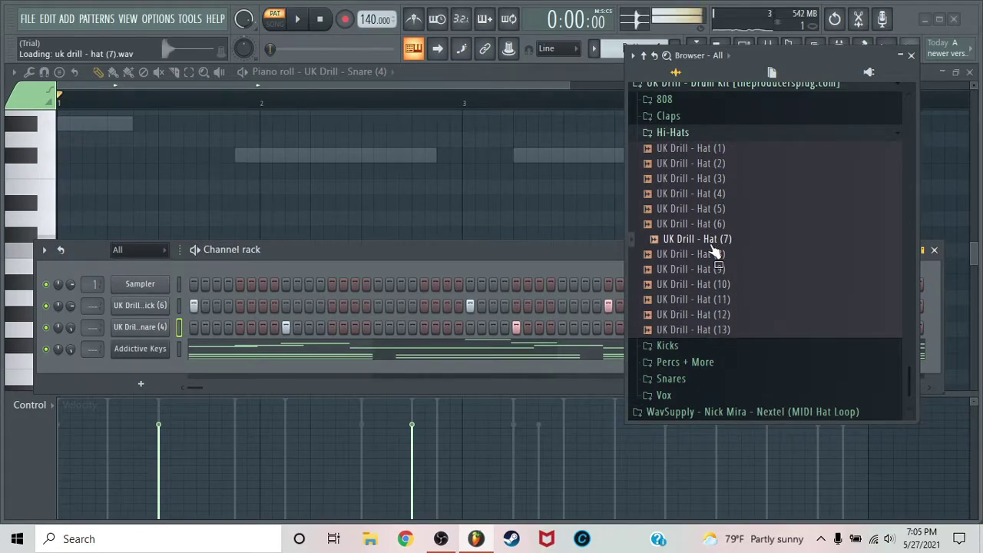
drag(714, 244, 146, 319)
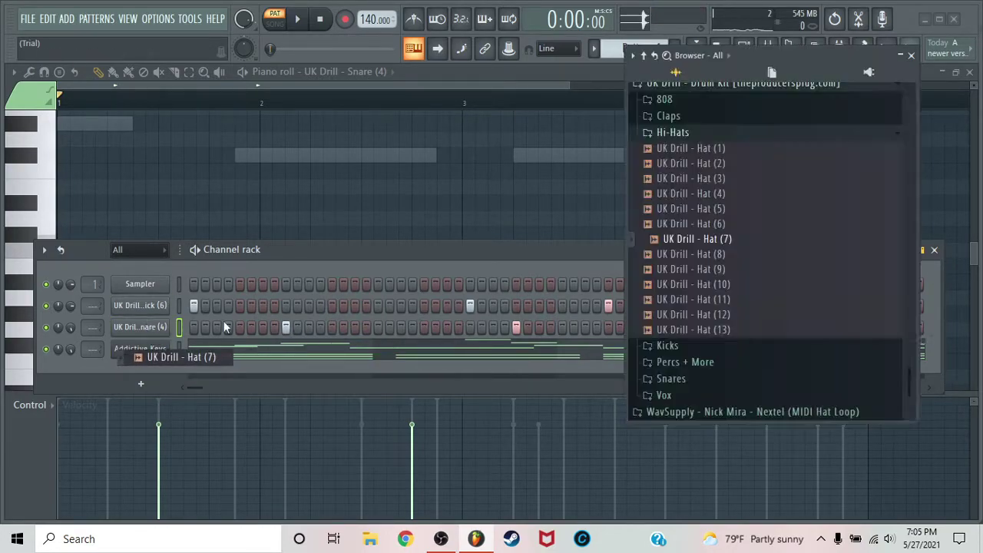
- Add UK Drill - 808 (1) as the first channel and delete the empty Sampler channel
click(686, 113)
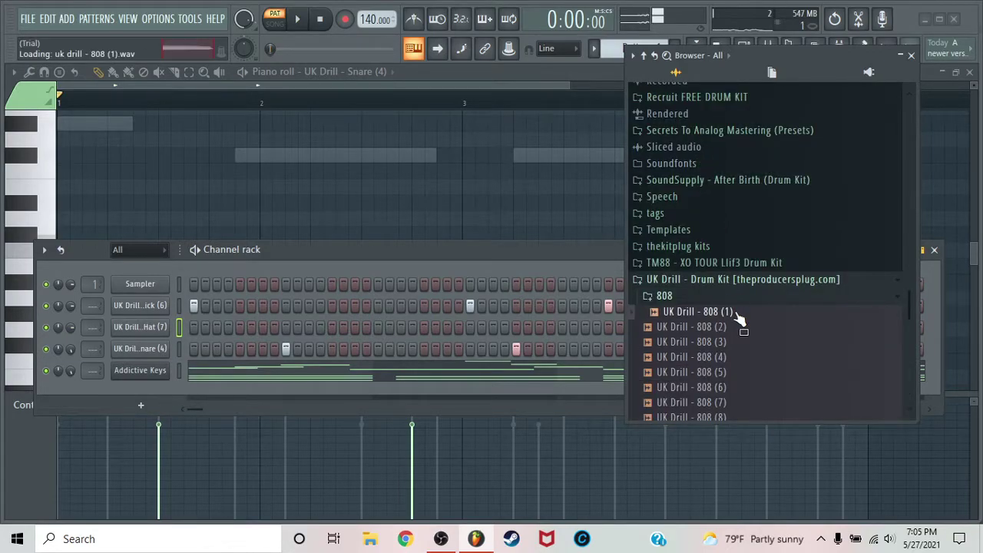
drag(705, 319, 154, 292)
right_click(167, 343)
click(195, 435)
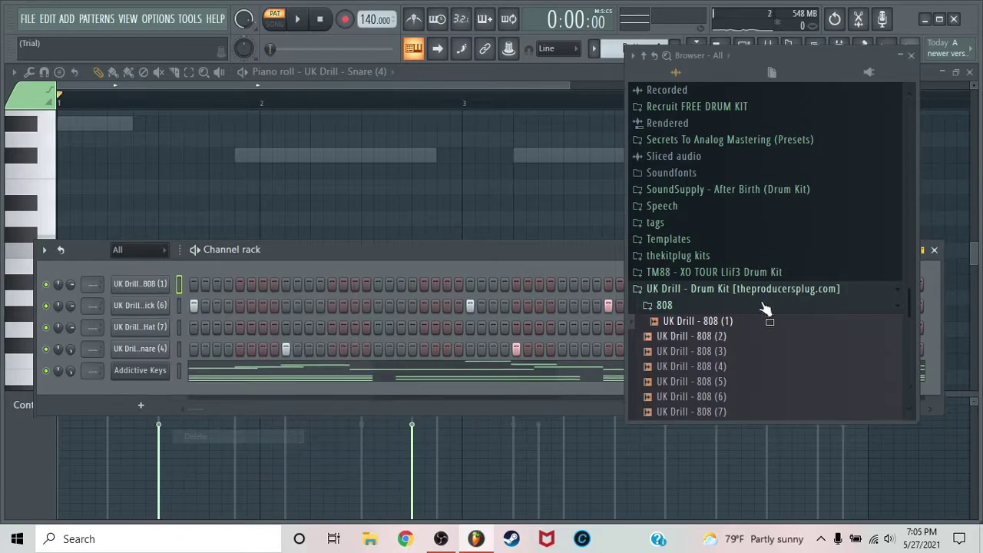
scroll(768, 292, down, 8)
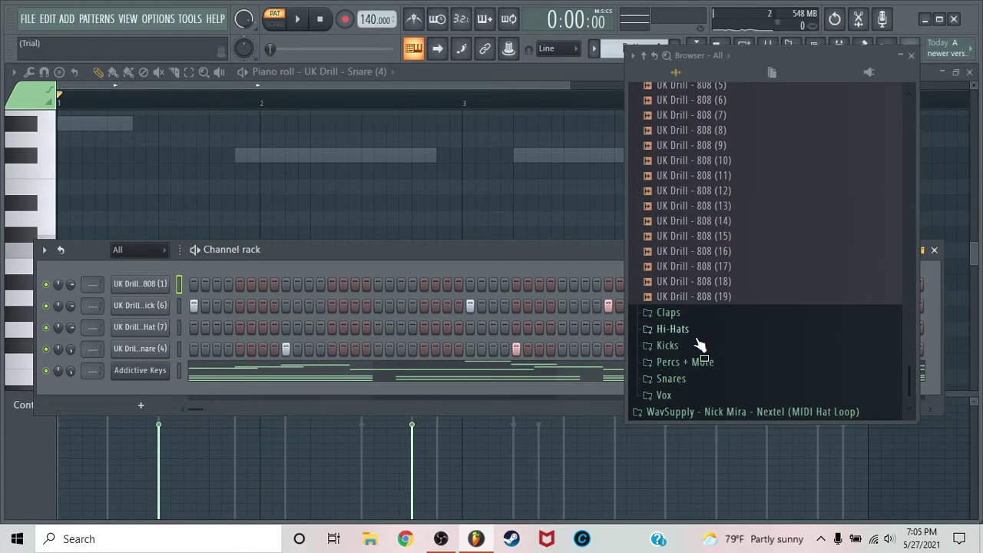
click(912, 58)
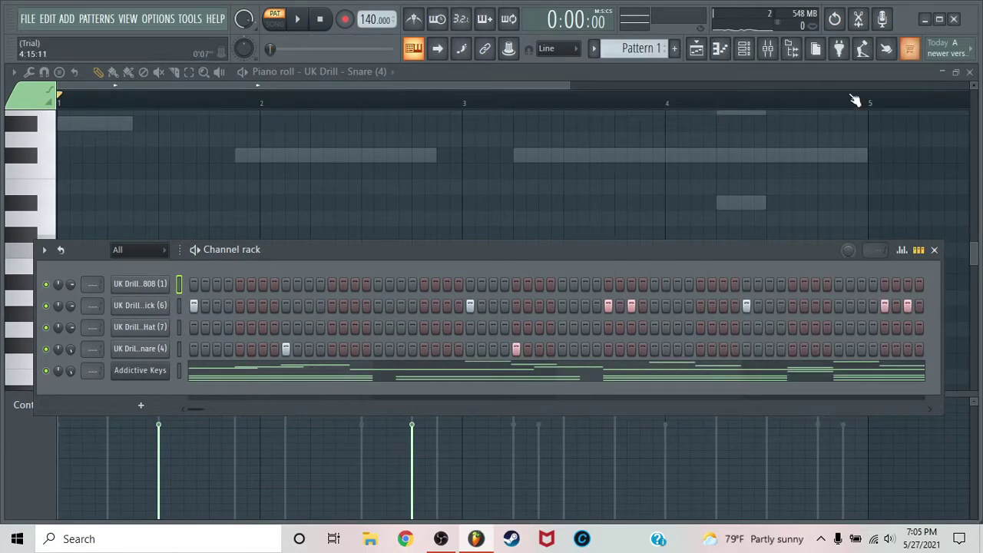
- Open the snare channel's notes in the piano roll
right_click(136, 348)
click(205, 319)
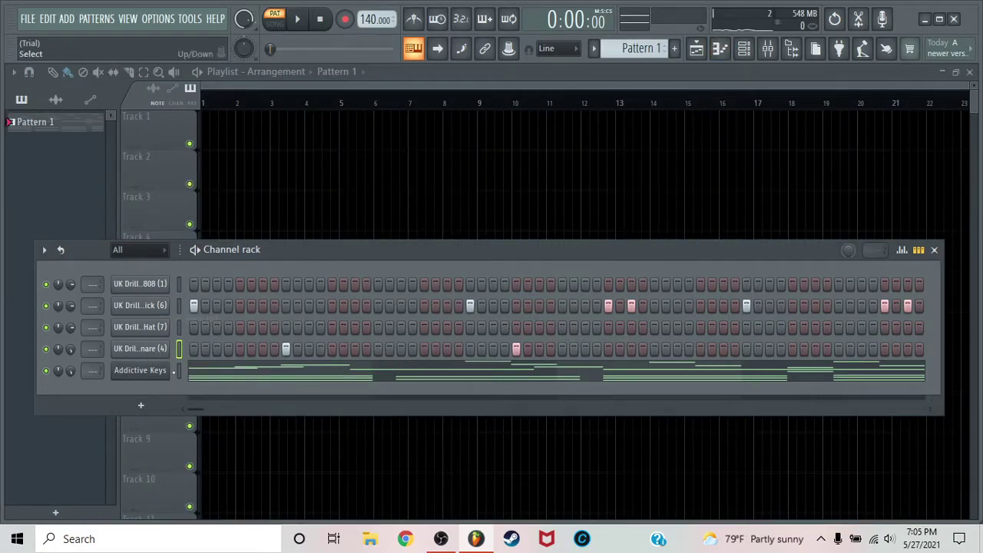
right_click(139, 351)
click(207, 319)
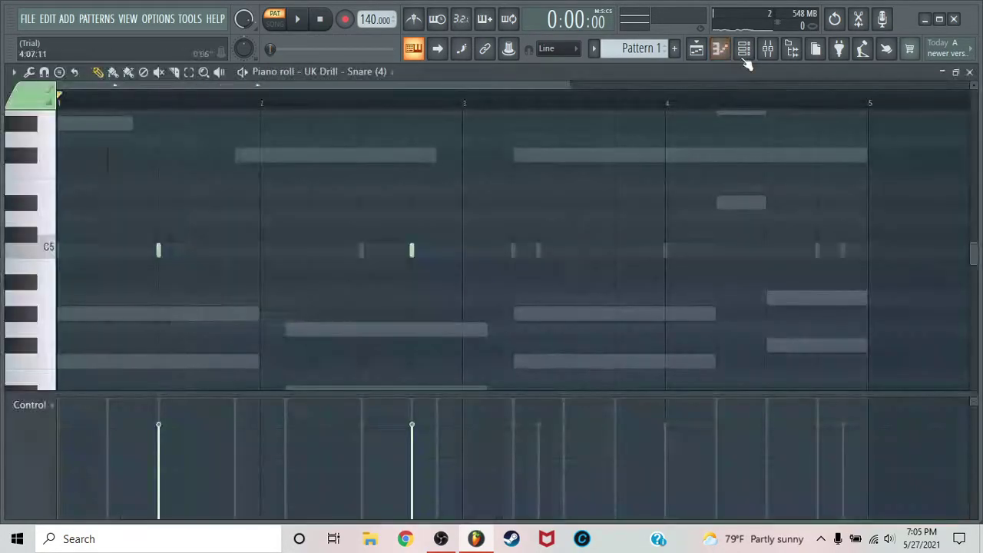
- Try the Ordinary [145 BPM] and Wavy [142 BPM] snare MIDI from Major Static - Drill Midi Kit - Mask [2020] on the snare
click(792, 48)
scroll(727, 299, up, 10)
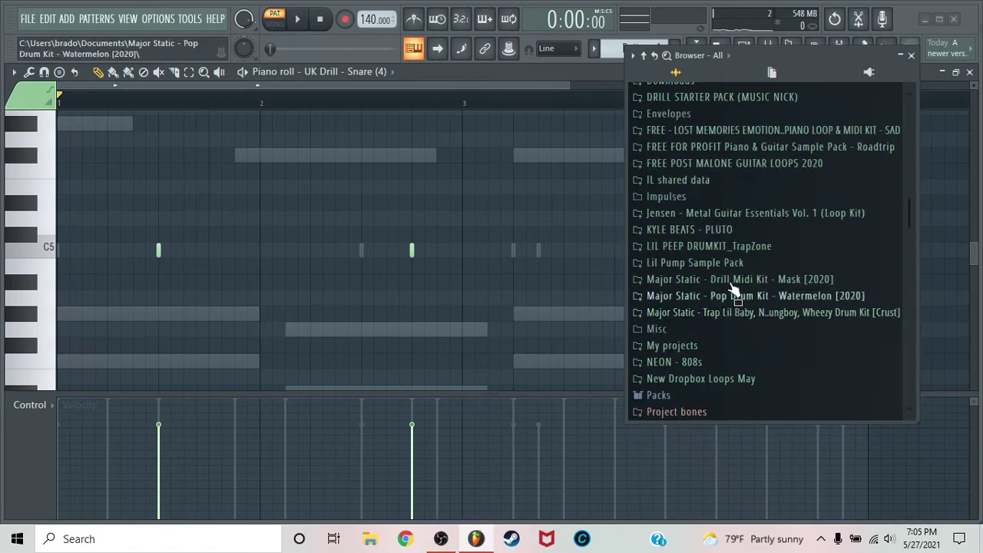
click(728, 280)
click(702, 364)
drag(661, 295, 413, 283)
key(space)
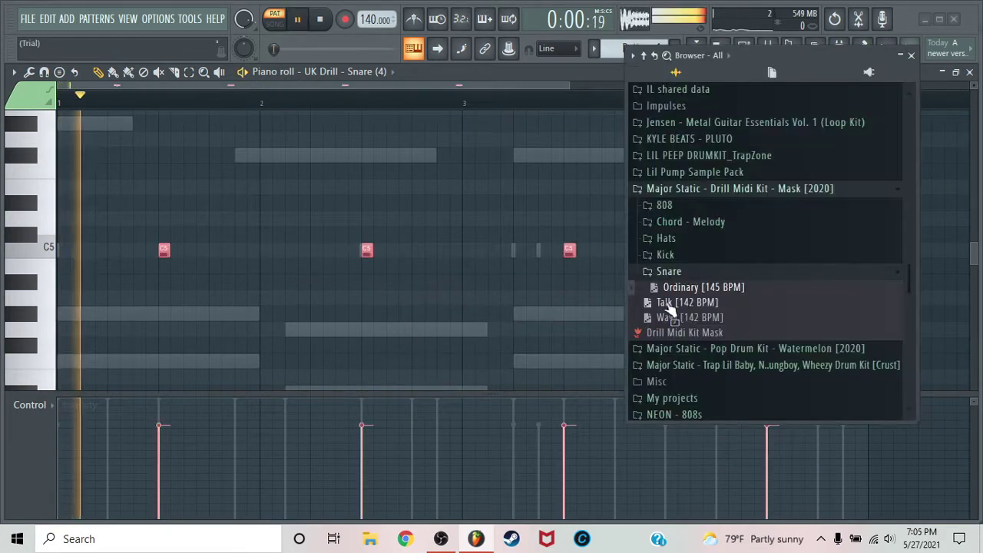
drag(680, 319, 341, 293)
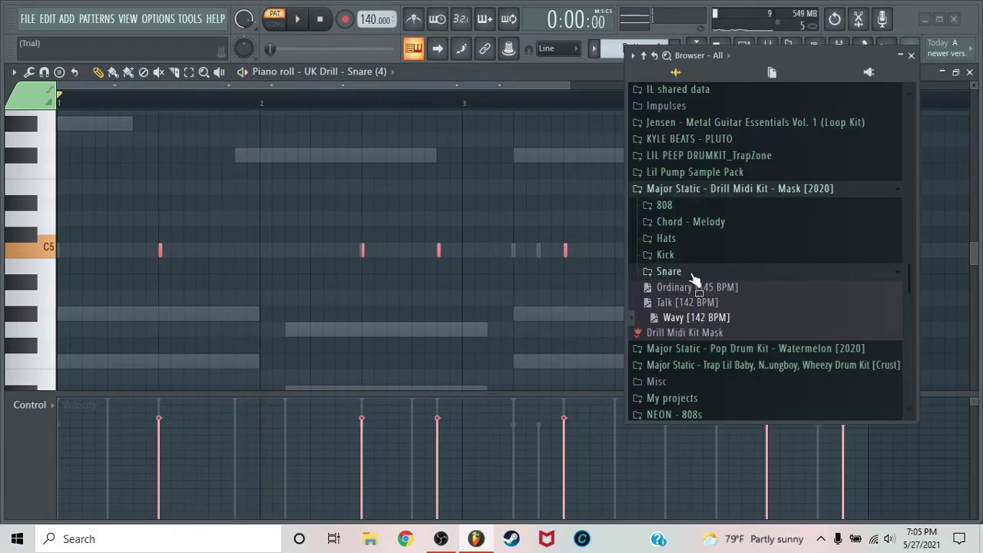
- Audition snare MIDI files from the DRILL STARTER PACK, including Mogul, and load Basic into the snare's piano roll
scroll(720, 281, up, 5)
scroll(715, 242, up, 2)
scroll(716, 242, down, 3)
key(space)
click(720, 278)
click(715, 328)
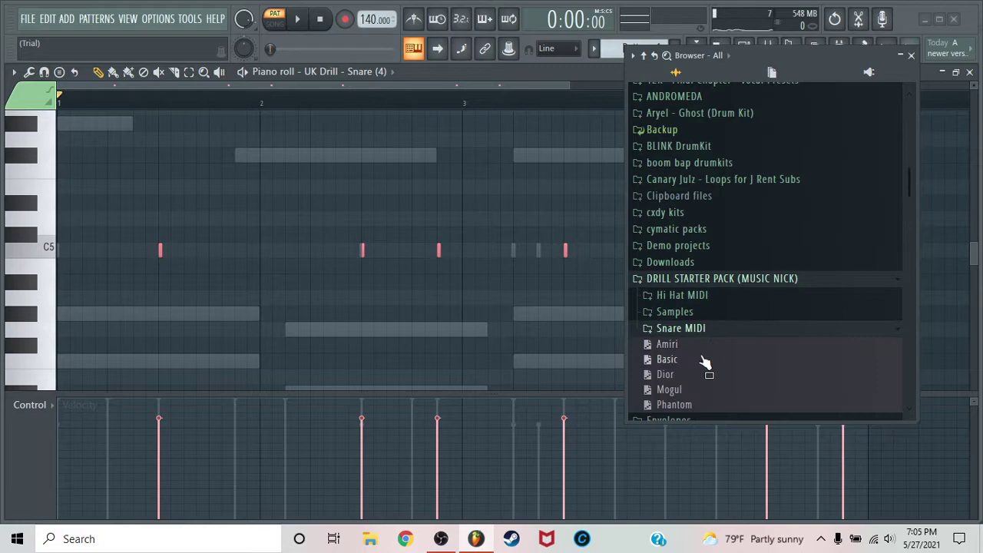
drag(695, 359, 424, 346)
key(space)
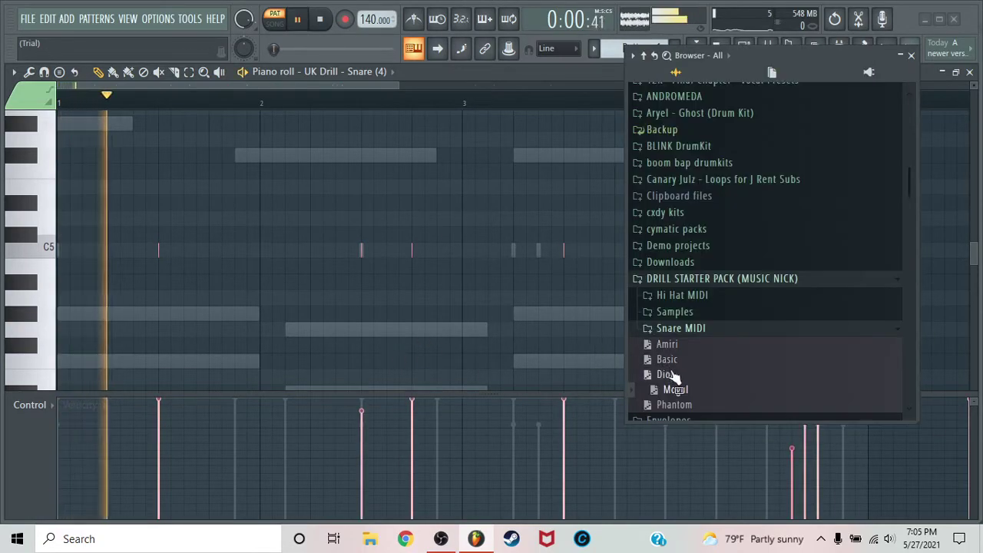
key(space)
drag(665, 362, 283, 332)
key(space)
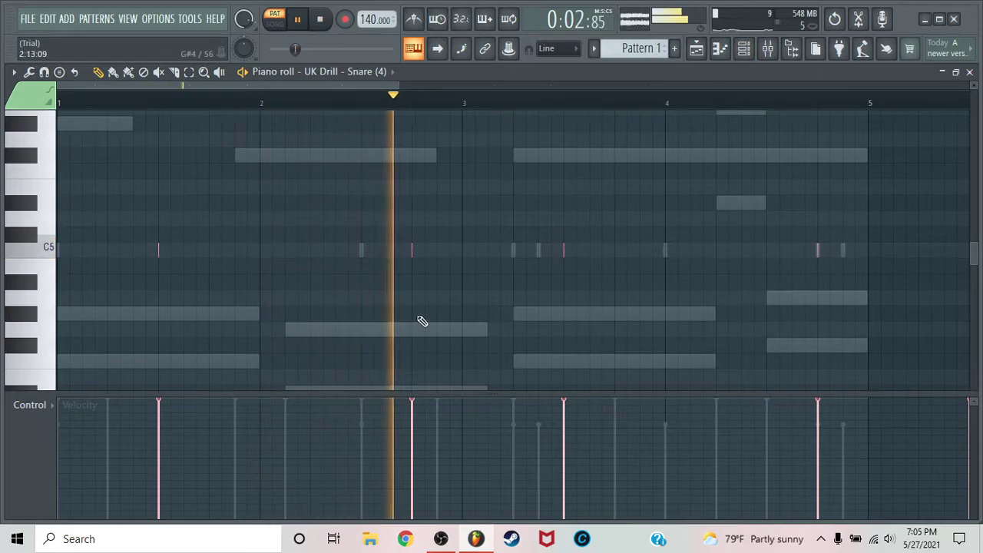
- Load the Mile High (Drill) 140 hi-hat MIDI from the DRILL STARTER PACK into the Hat (7) piano roll and play it
click(745, 50)
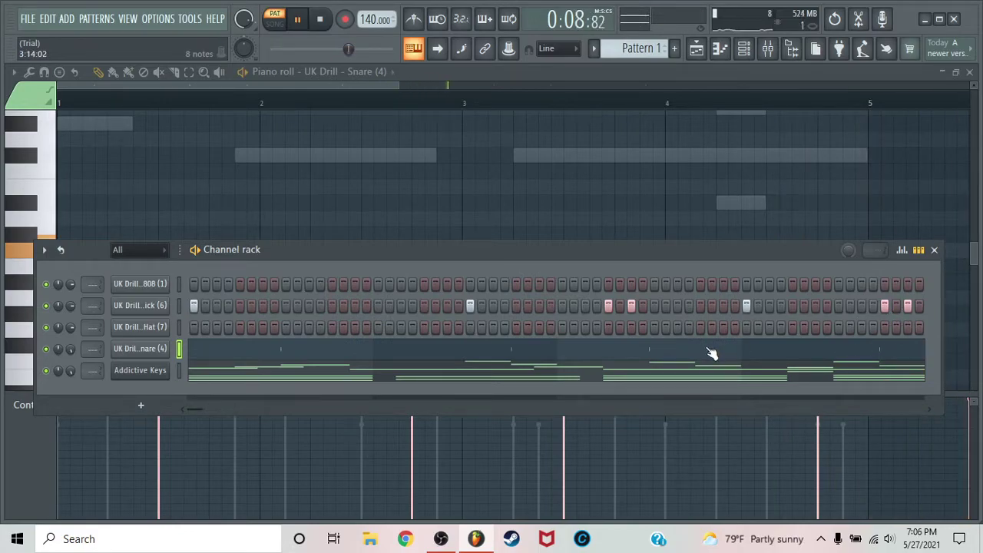
right_click(151, 332)
click(189, 319)
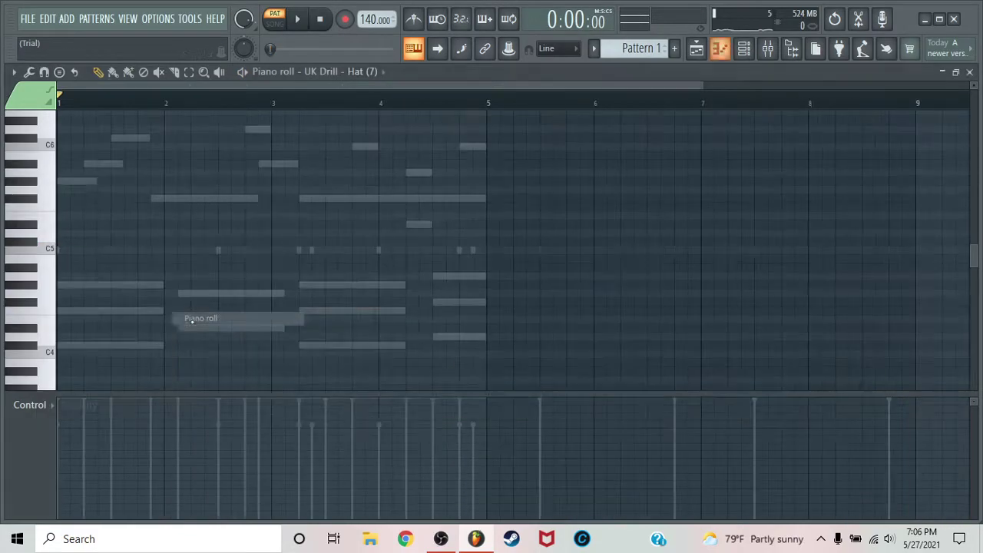
click(814, 49)
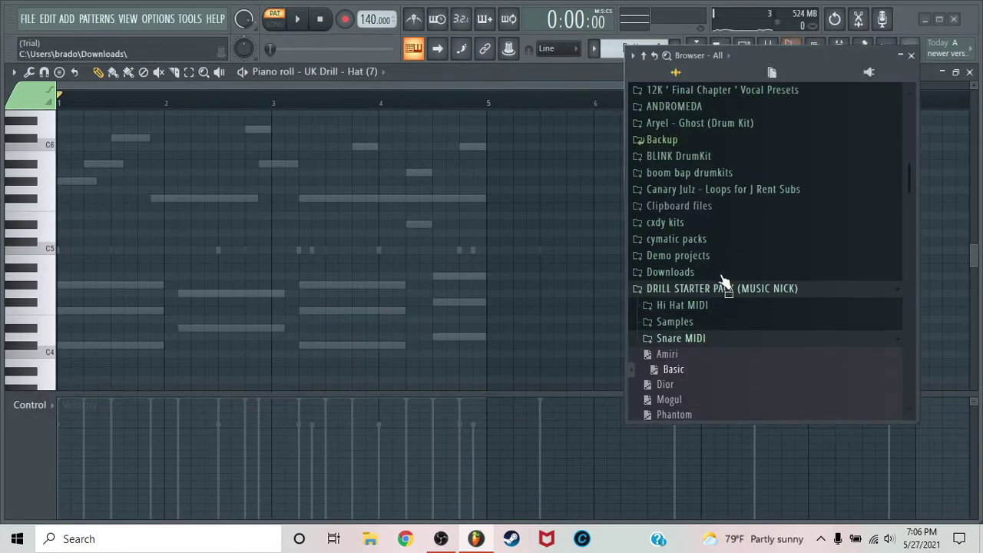
click(697, 309)
drag(699, 344, 213, 284)
key(space)
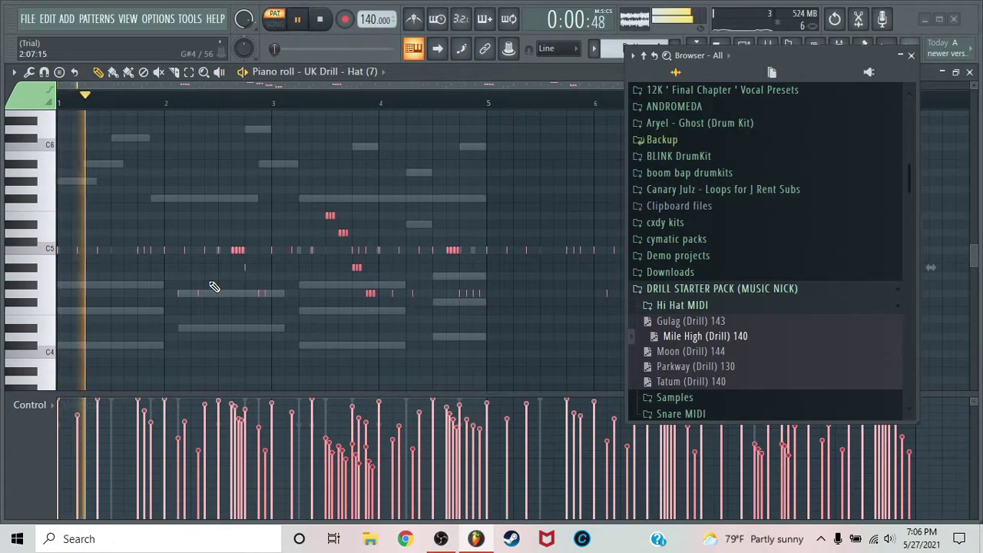
click(912, 55)
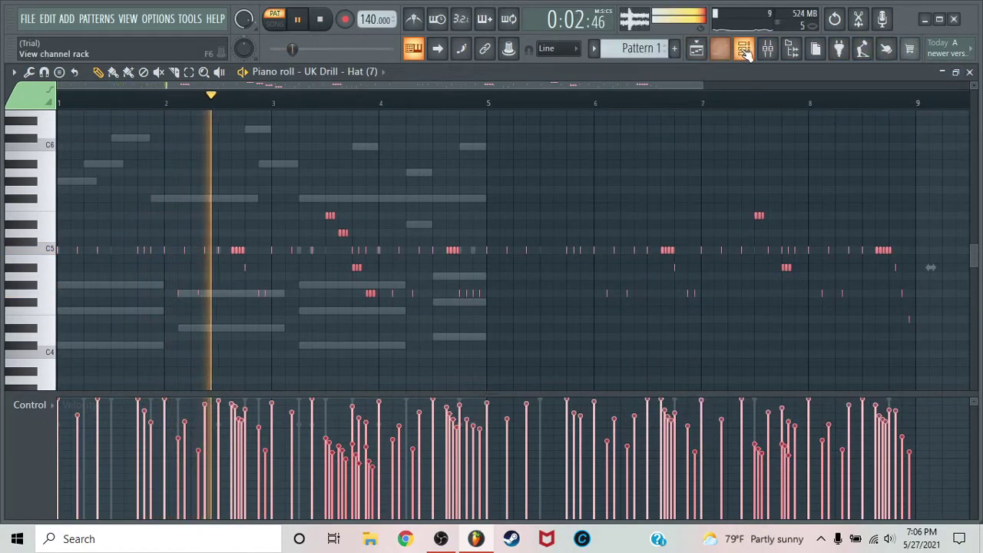
- Duplicate all Addictive Keys notes from bars 1–4 into bars 5–8
click(743, 48)
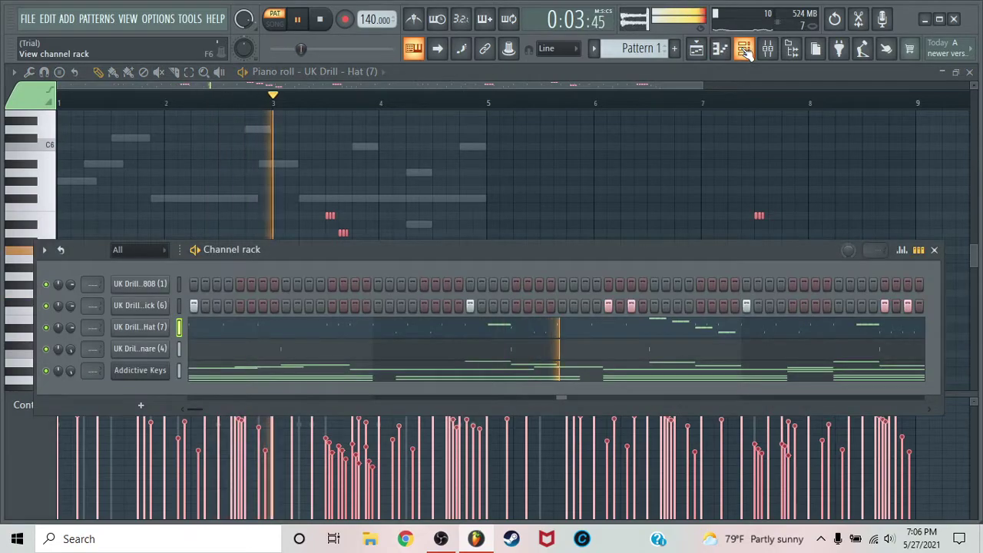
click(268, 373)
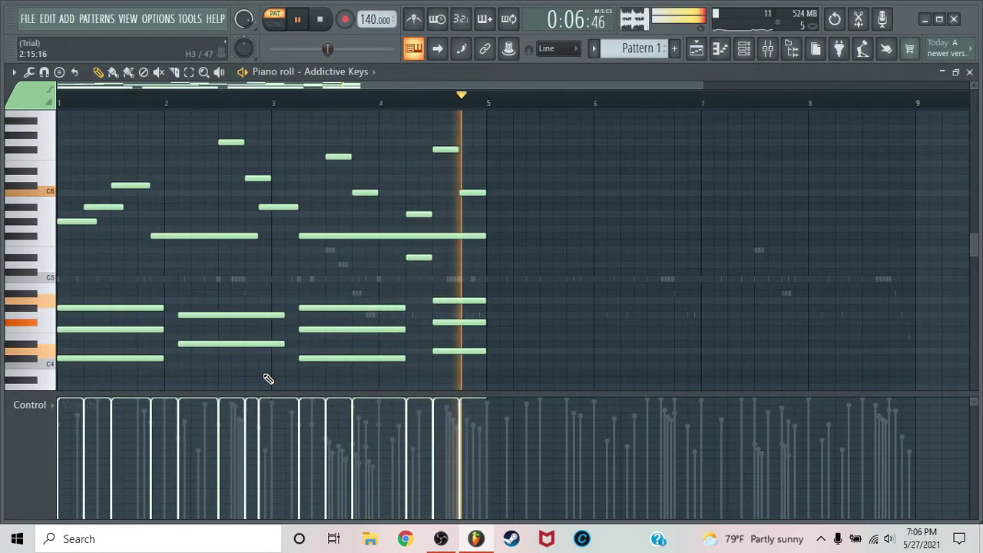
click(745, 49)
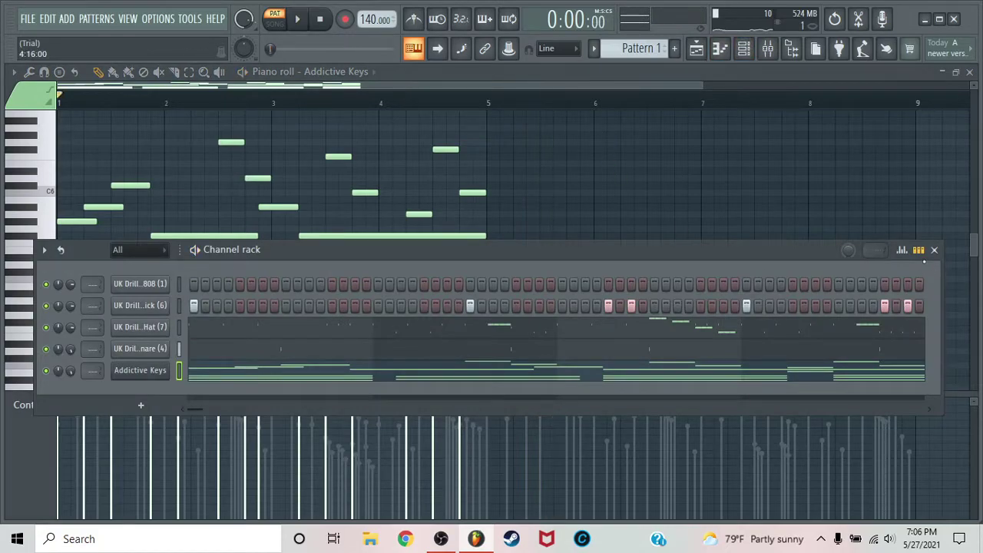
click(934, 250)
key(ctrl+a)
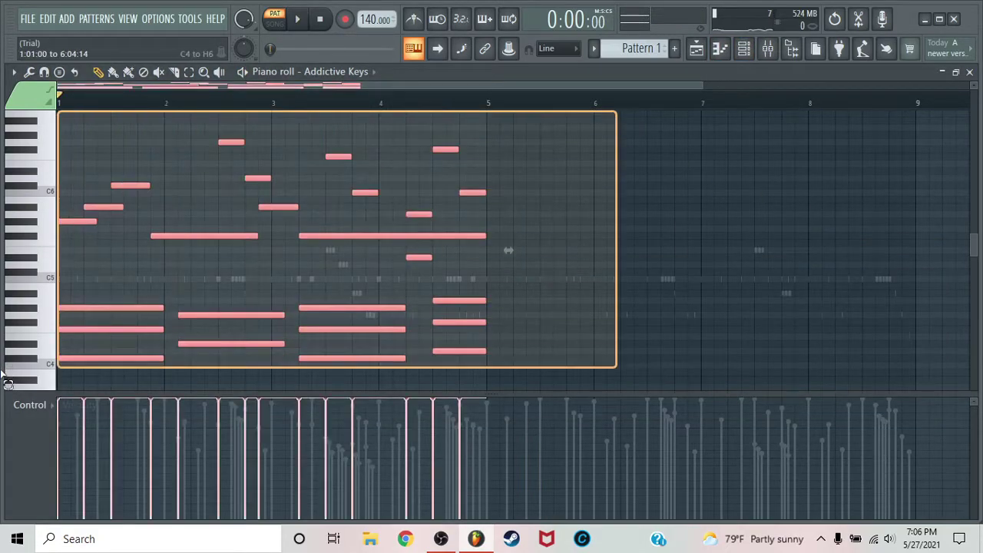
scroll(238, 361, down, 1)
key(ctrl+b)
scroll(705, 195, up, 1)
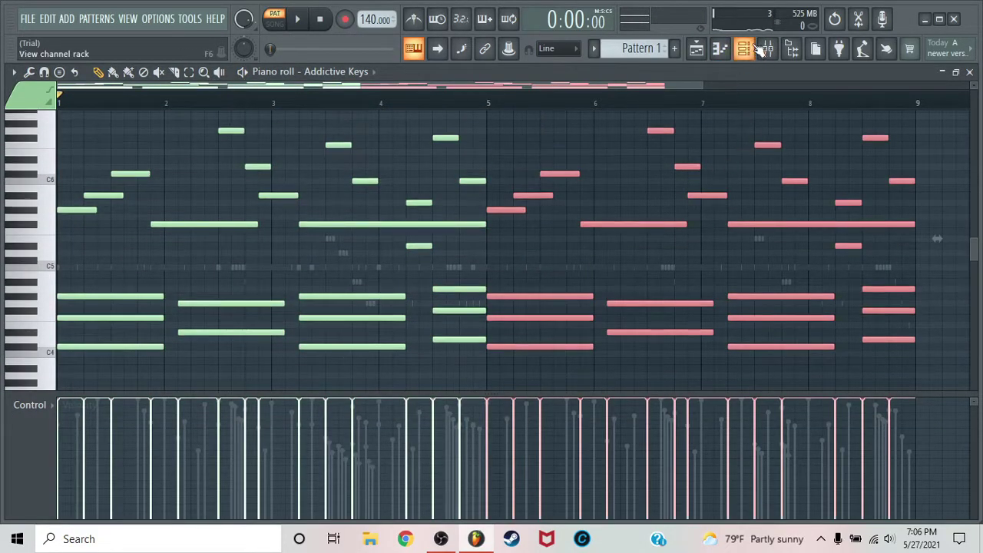
- Duplicate the four-bar kick pattern into bars 5–8 and return to the channel rack
click(747, 48)
right_click(140, 311)
click(201, 307)
drag(482, 105, 7, 202)
key(ctrl+b)
click(744, 48)
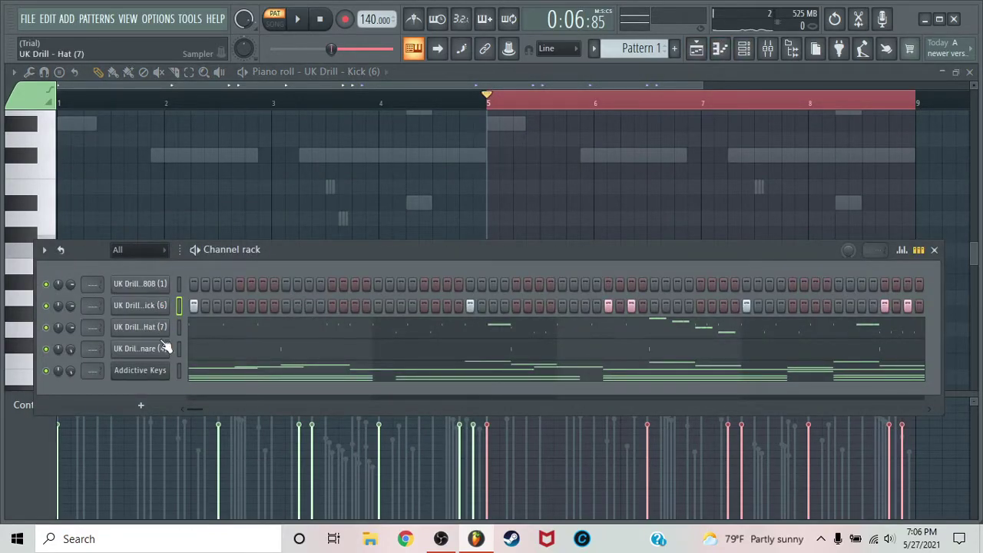
- Check the Snare channel's notes, return to the channel rack and copy the Kick channel's steps
click(214, 354)
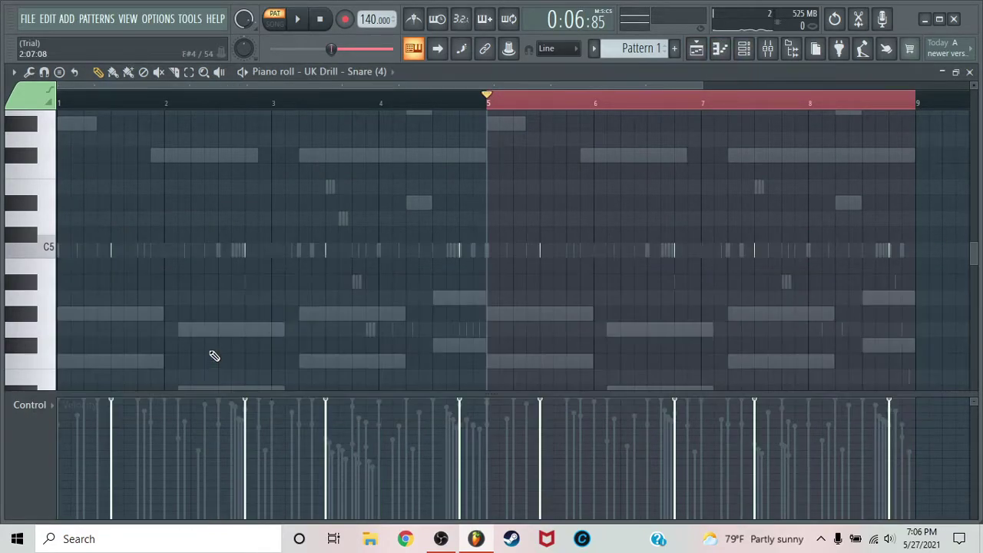
click(744, 50)
right_click(157, 309)
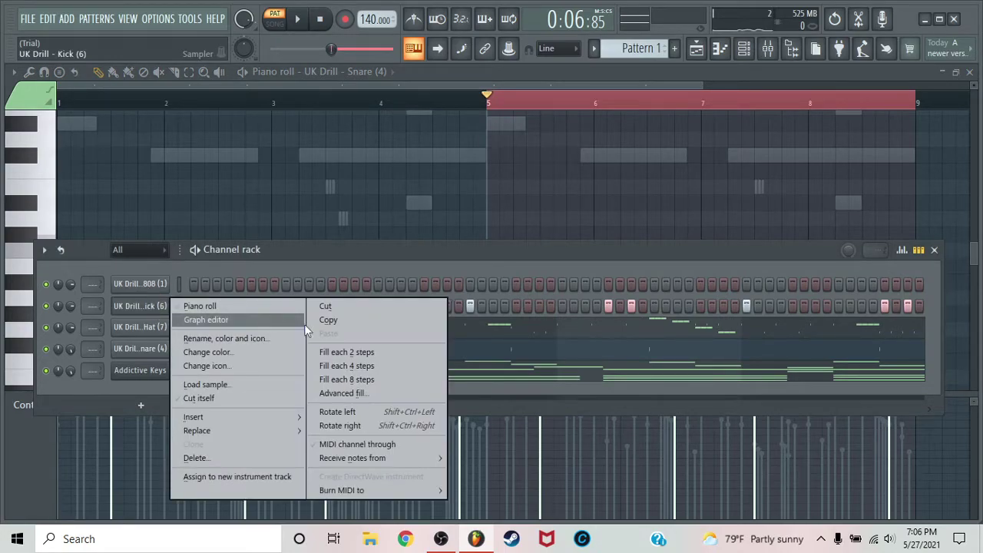
click(346, 322)
- Normalize the 808 sample and enable its volume envelope, adjusting the hold and sustain
click(140, 285)
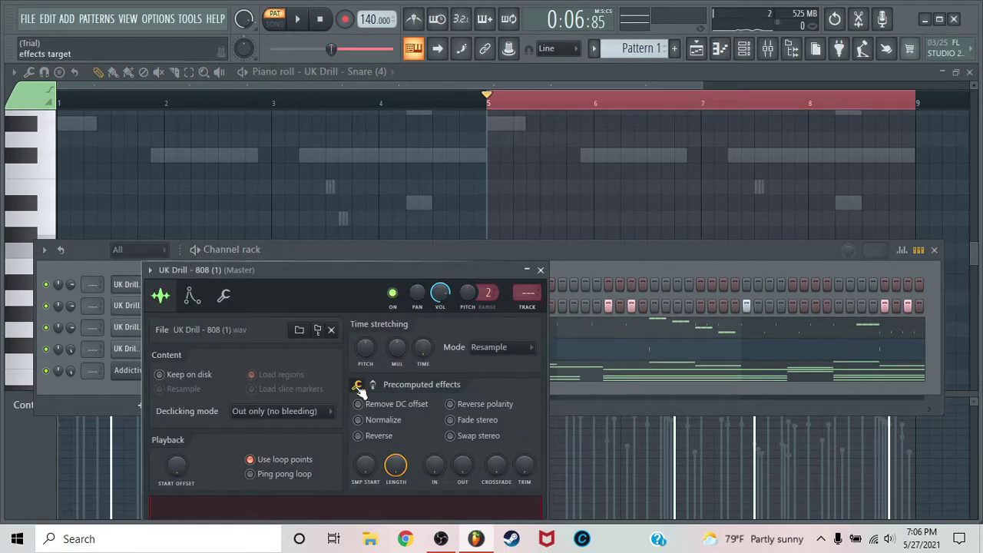
click(374, 424)
drag(205, 273, 202, 176)
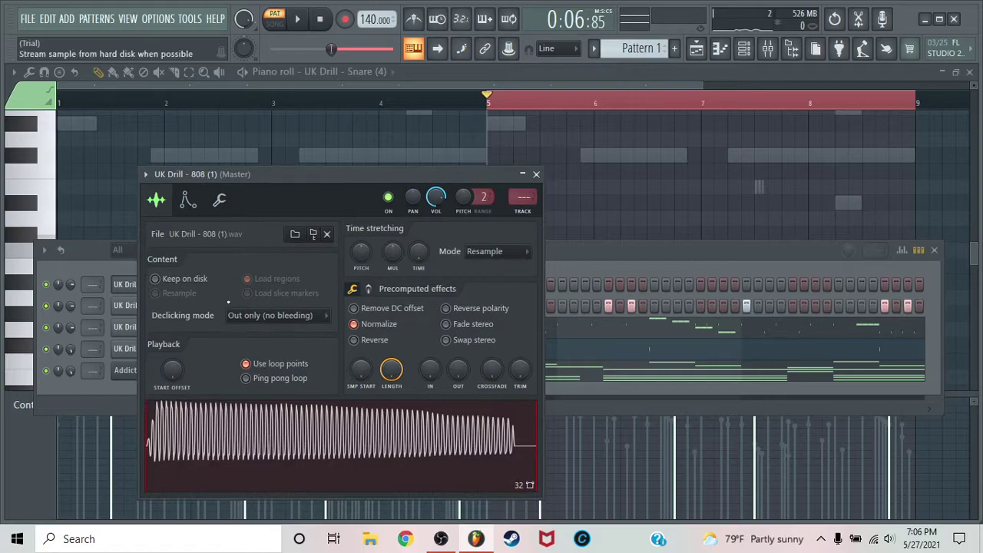
click(188, 201)
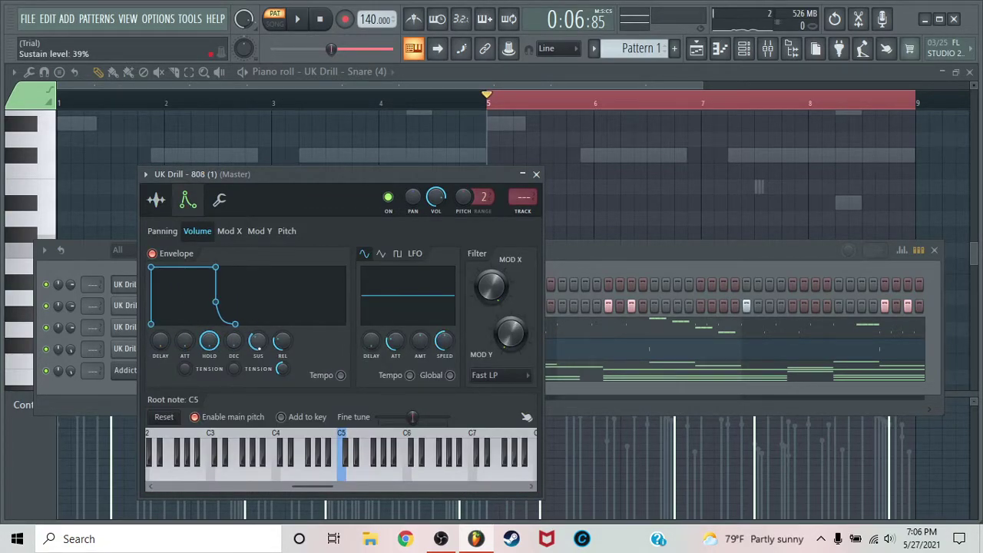
click(537, 175)
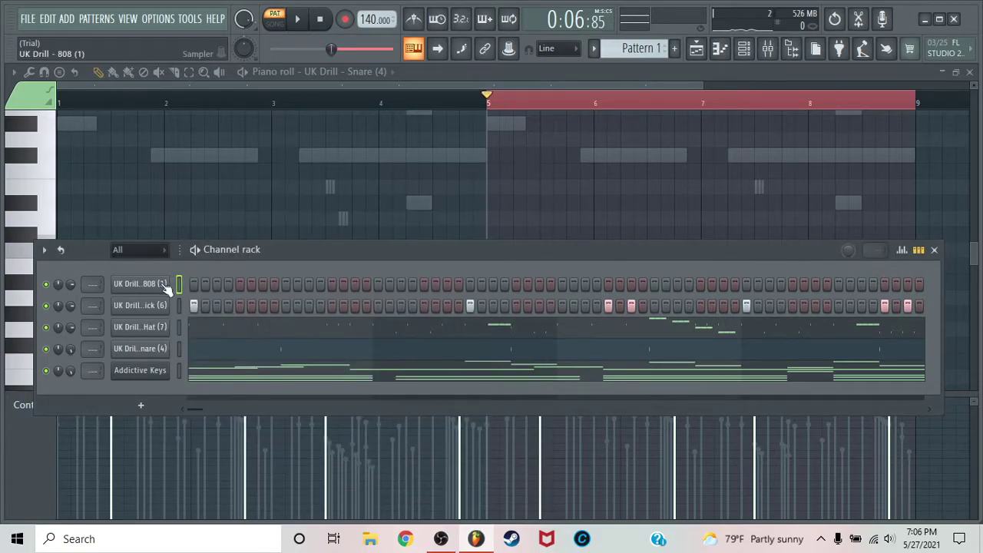
- Paste the copied kick pattern into the 808 channel and open the 808's piano roll
right_click(164, 284)
click(319, 312)
right_click(151, 284)
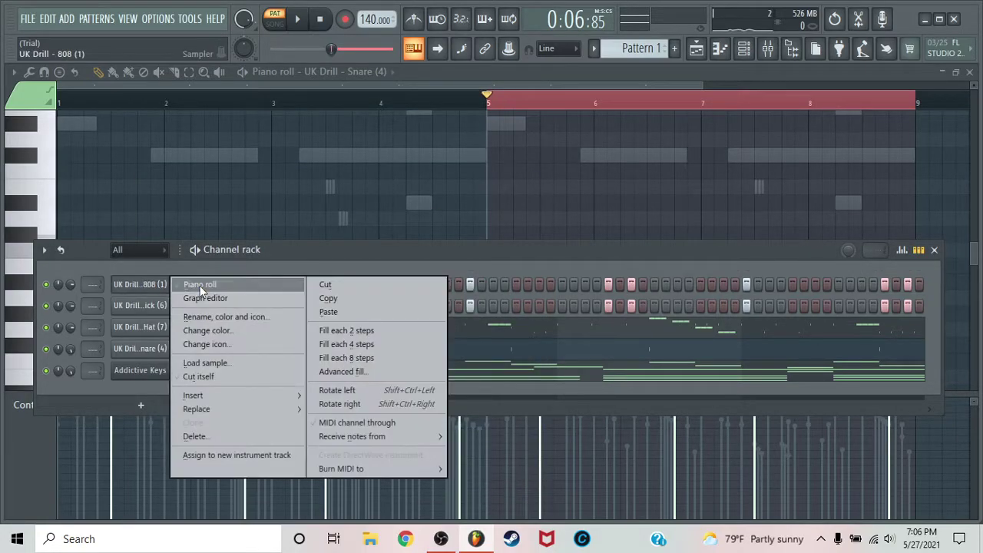
click(196, 285)
- Lengthen the 808's C5 notes with quick legato so each reaches the next, filling bars 1–8
drag(925, 253, 6, 275)
key(ctrl+l)
click(731, 187)
right_click(733, 187)
right_click(793, 107)
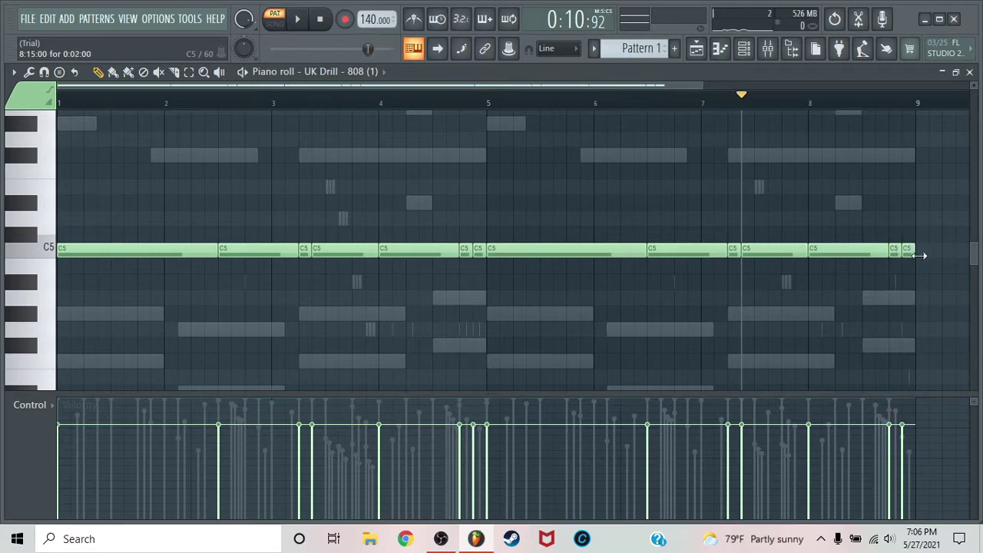
- Move the 808's final note to F5, add short G5, E6 and D6 slide notes in bar 1, and play the pattern
drag(908, 254, 904, 163)
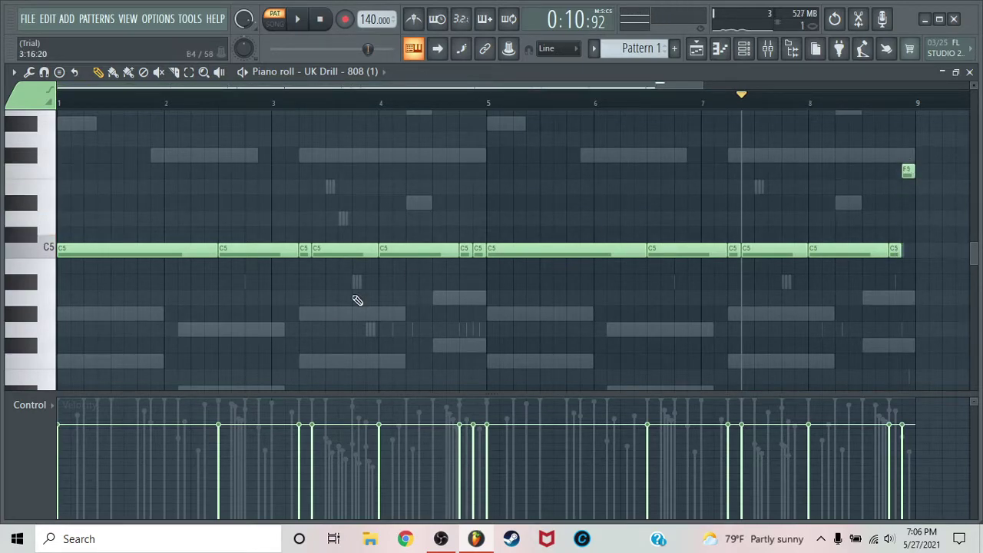
key(space)
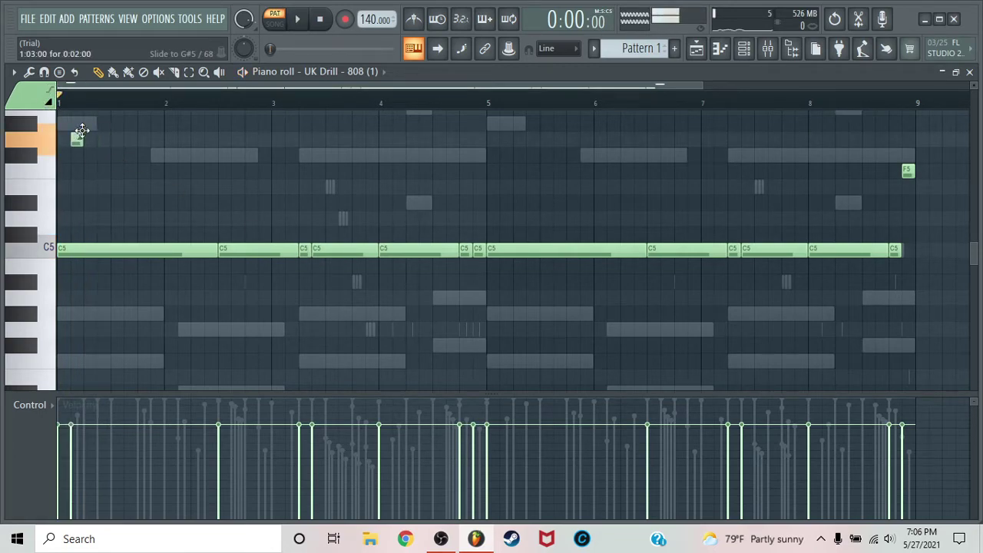
scroll(165, 150, up, 3)
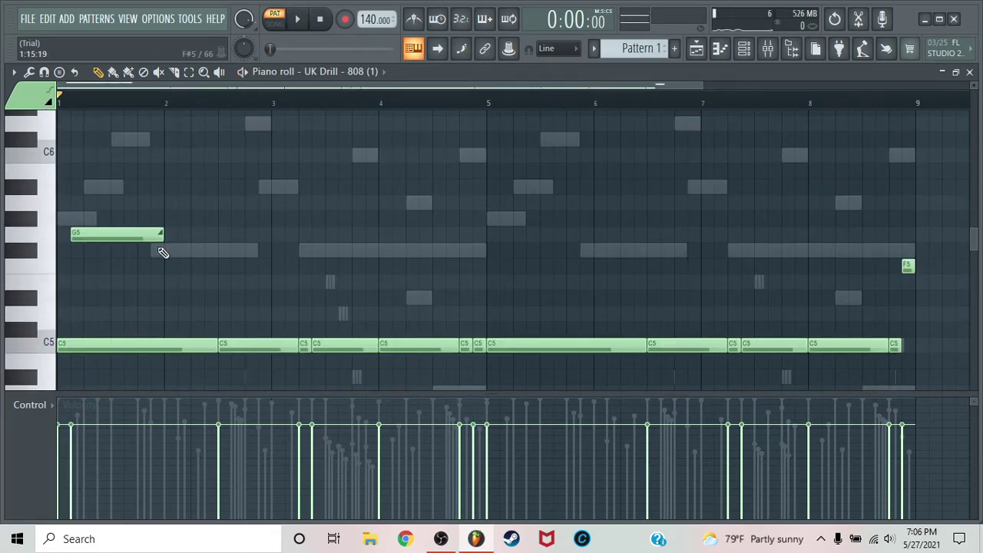
scroll(93, 213, up, 1)
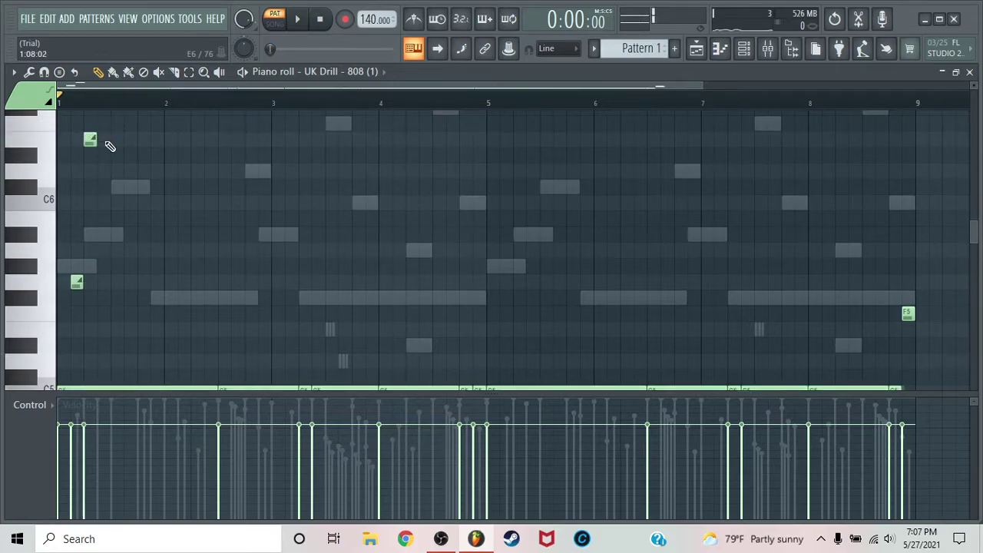
key(space)
scroll(158, 215, down, 1)
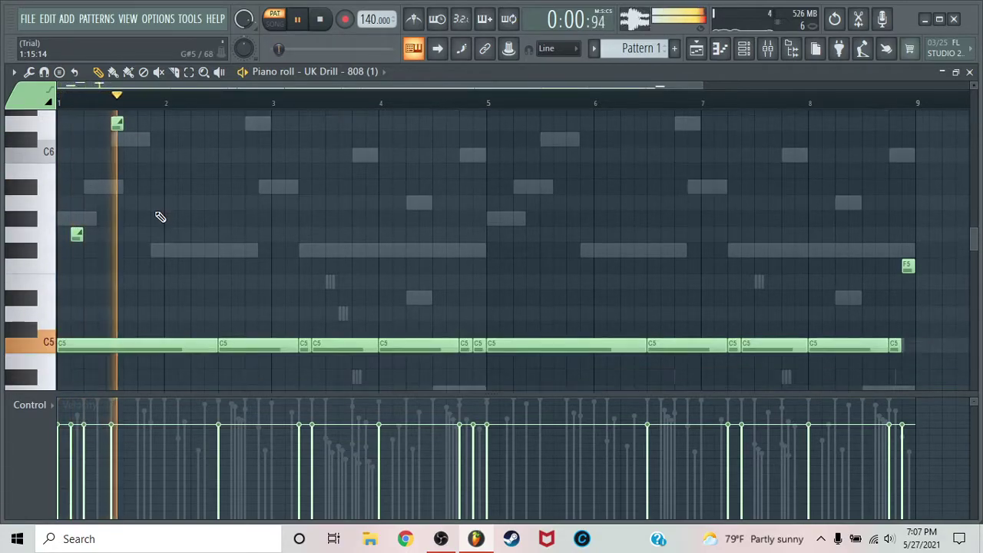
- Raise the short 808 note early in bar 3 to A#5 and the first short note ending bar 4 to F6
drag(305, 343, 300, 185)
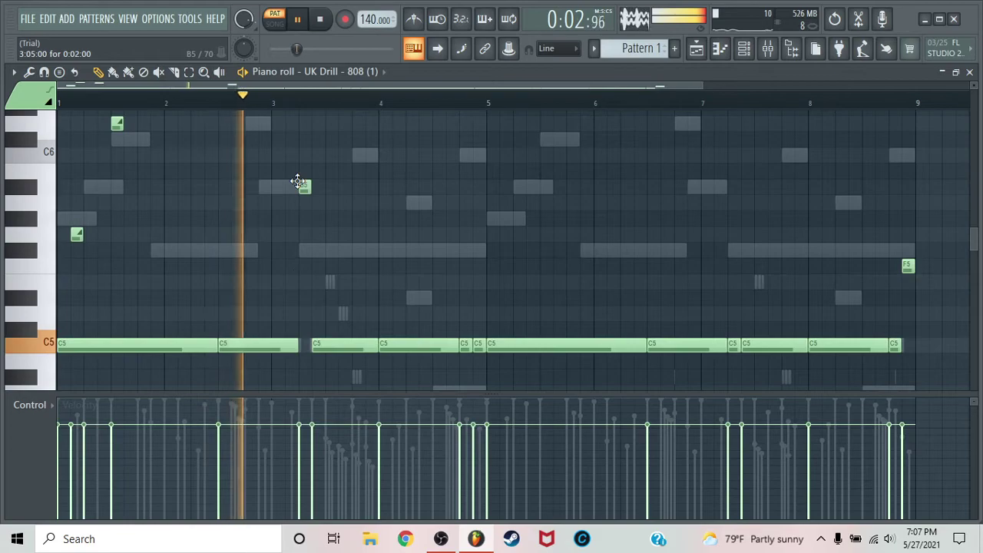
drag(465, 346, 466, 126)
scroll(495, 277, down, 2)
key(space)
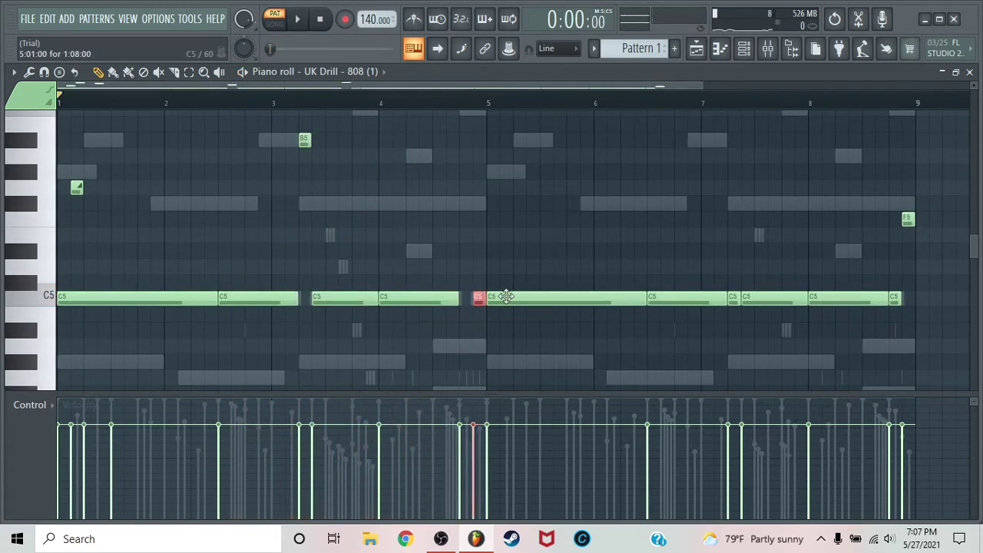
- Raise the last 808 note of bar 4 two octaves to C7 and the short note in bar 7 to A#5
key(ctrl+Up)
key(ctrl+Up)
key(space)
drag(736, 351, 734, 267)
- Add two short D7 808 notes at 3:11 and 3:13, set them as slide notes, and play from bar 3
click(343, 129)
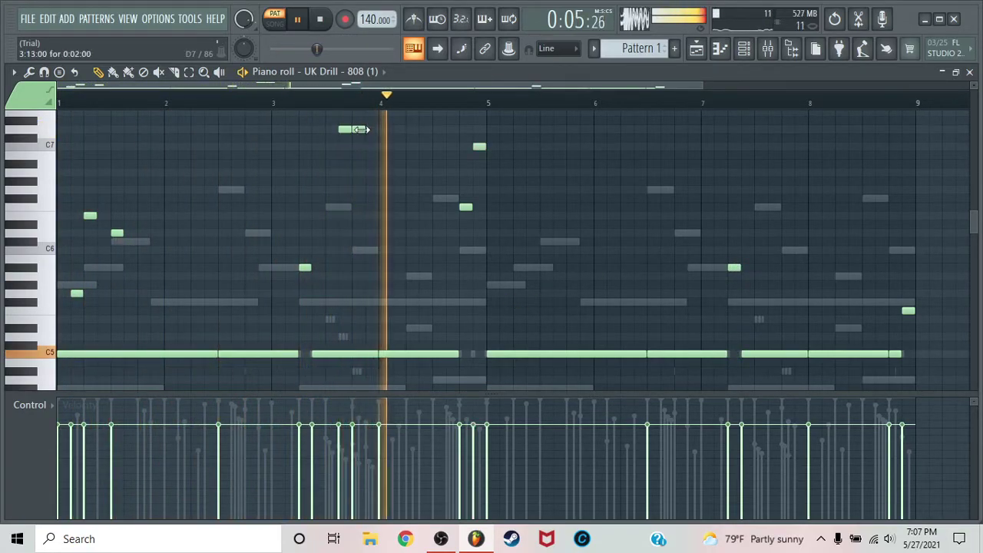
double_click(359, 129)
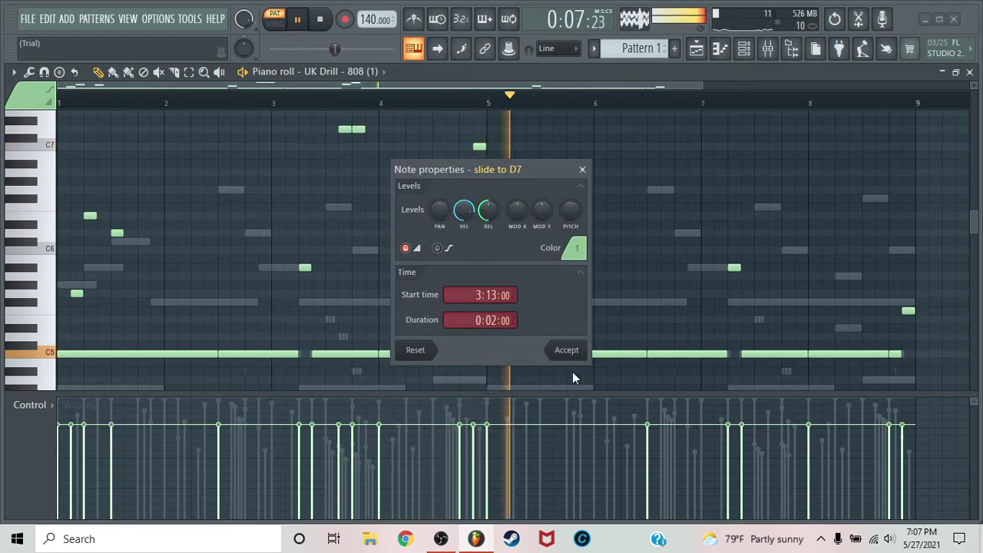
click(566, 350)
key(space)
double_click(342, 128)
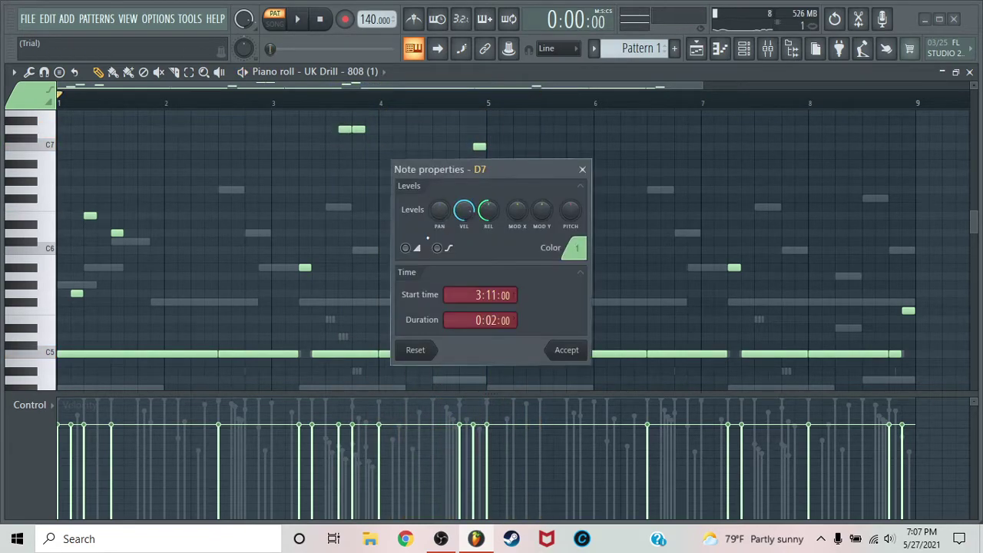
click(568, 353)
click(272, 102)
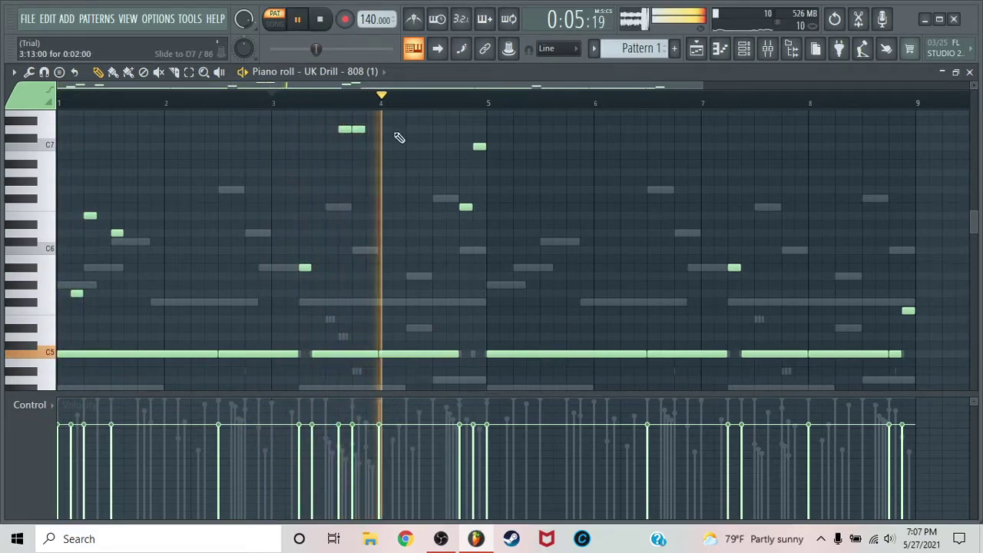
- Add a D#7 slide note to the 808 at 5:11 and extend it into bar 6
click(560, 121)
click(572, 120)
key(space)
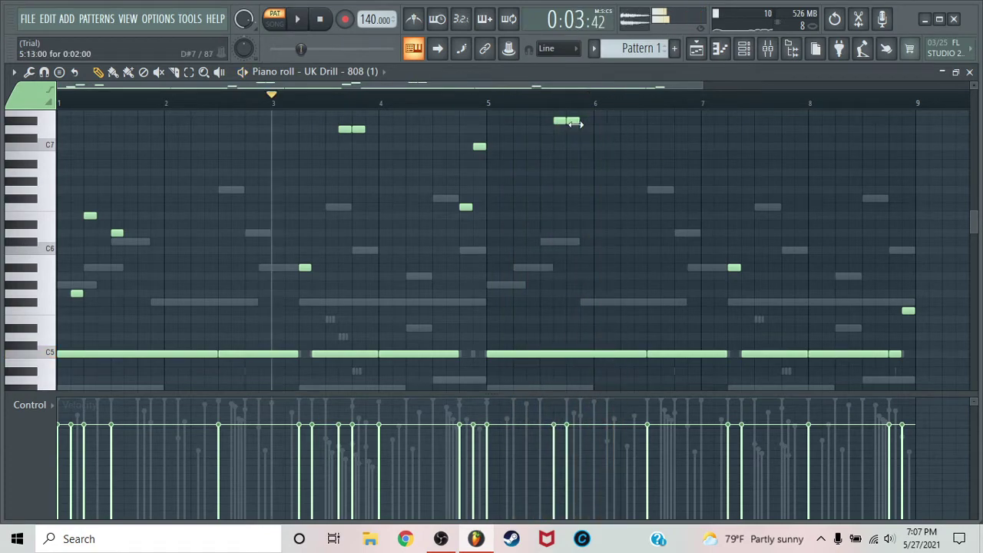
double_click(560, 121)
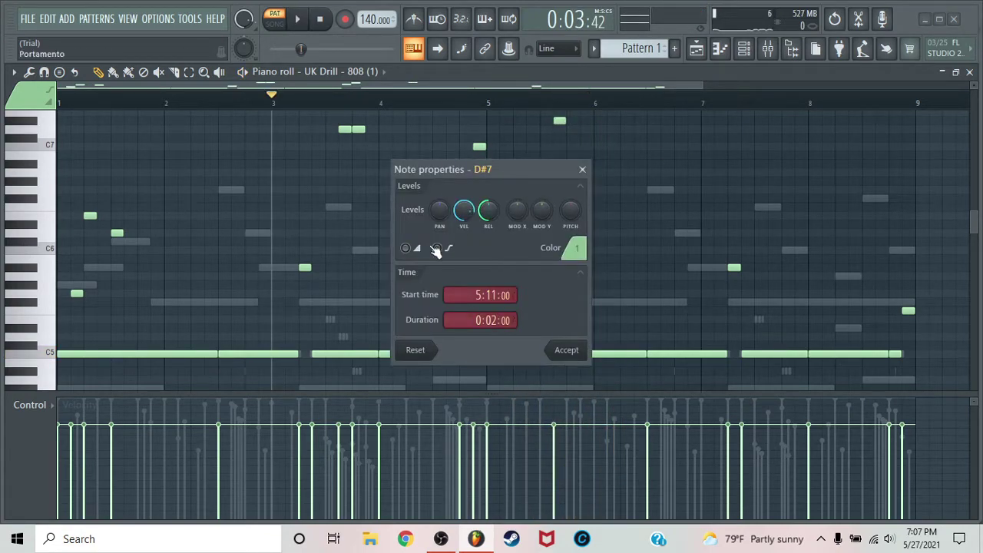
click(567, 350)
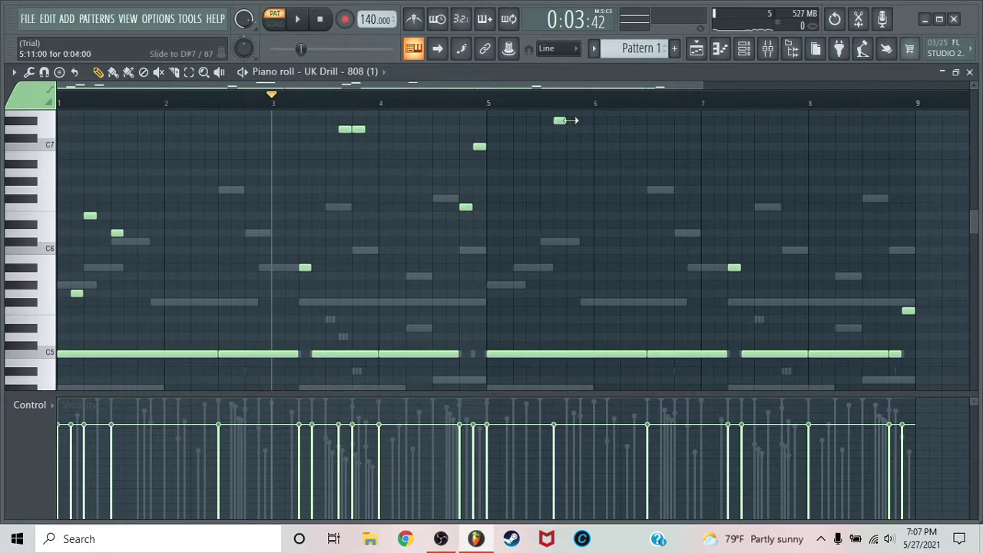
- During playback, move the 808's short C5 note in late bar 8 to C#7 and add a short C7 slide note late in bar 6
key(space)
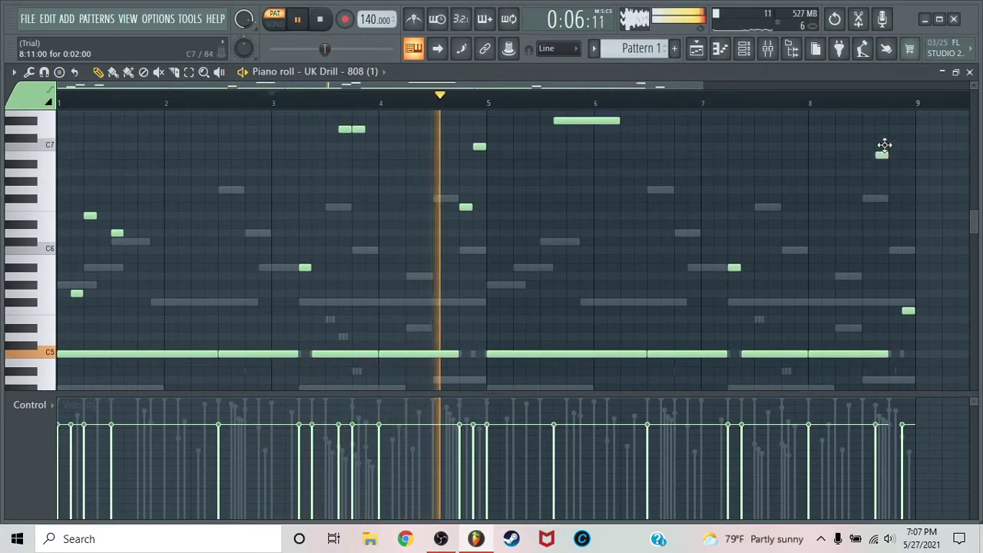
click(896, 137)
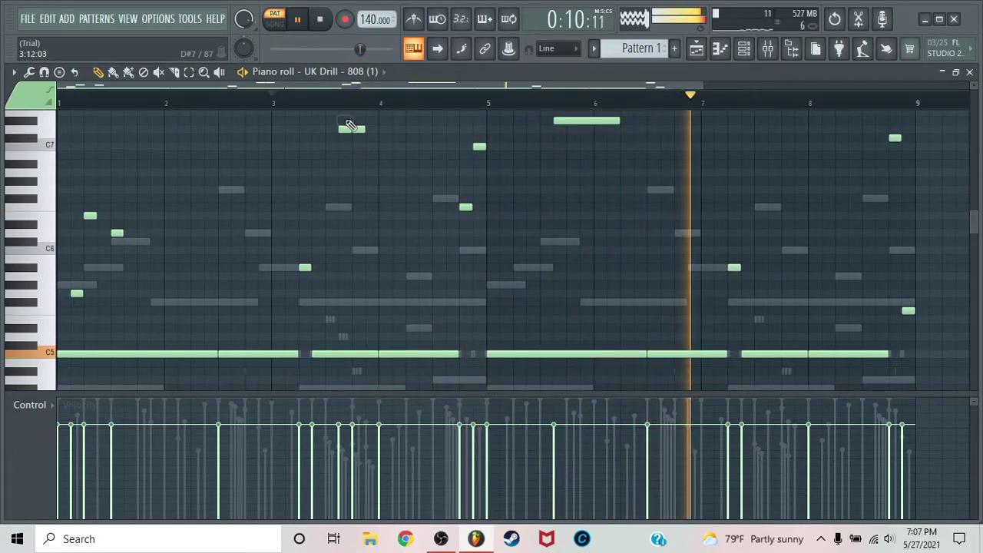
click(680, 147)
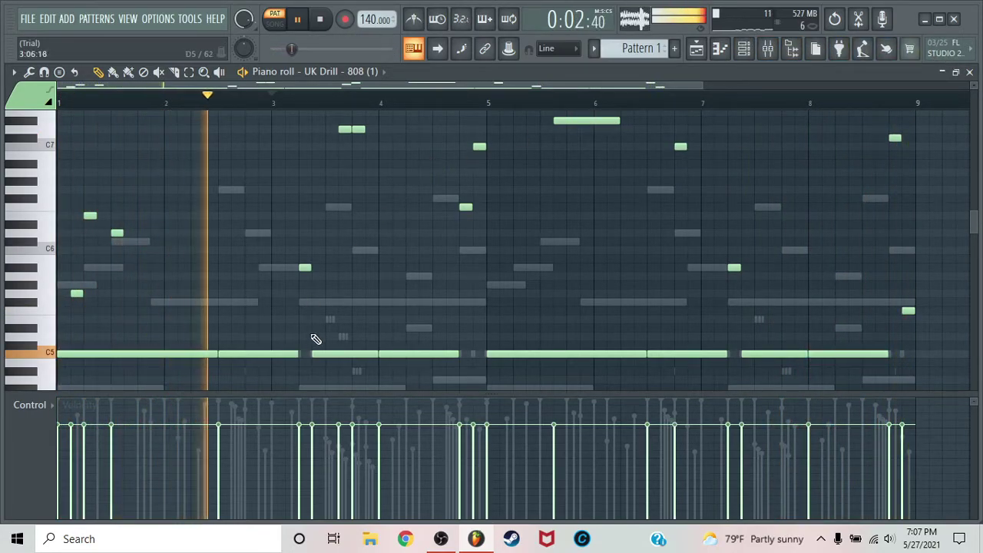
- Route the 808, Kick, Hat, Snare and Addictive Keys channels to mixer inserts 1–5 and select the Kick insert
click(743, 49)
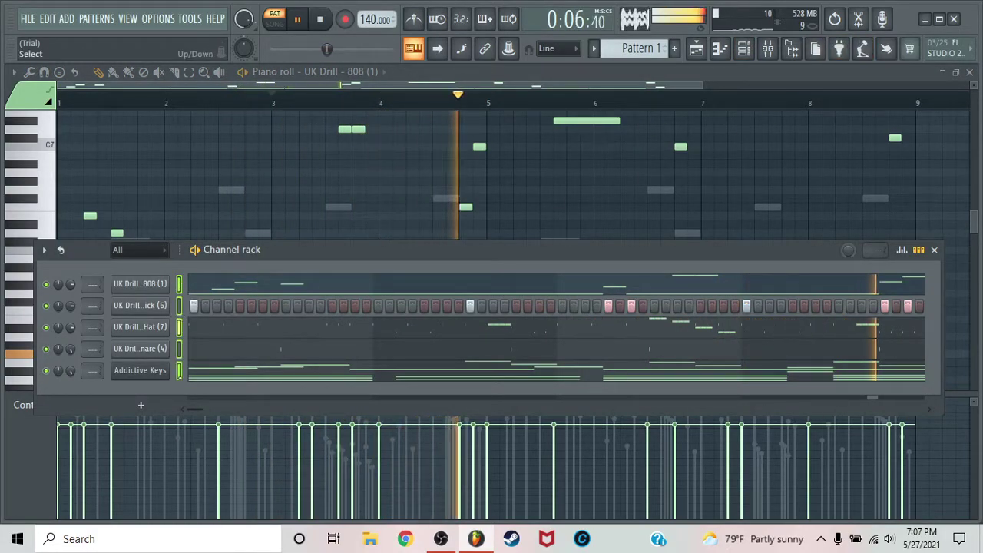
click(772, 49)
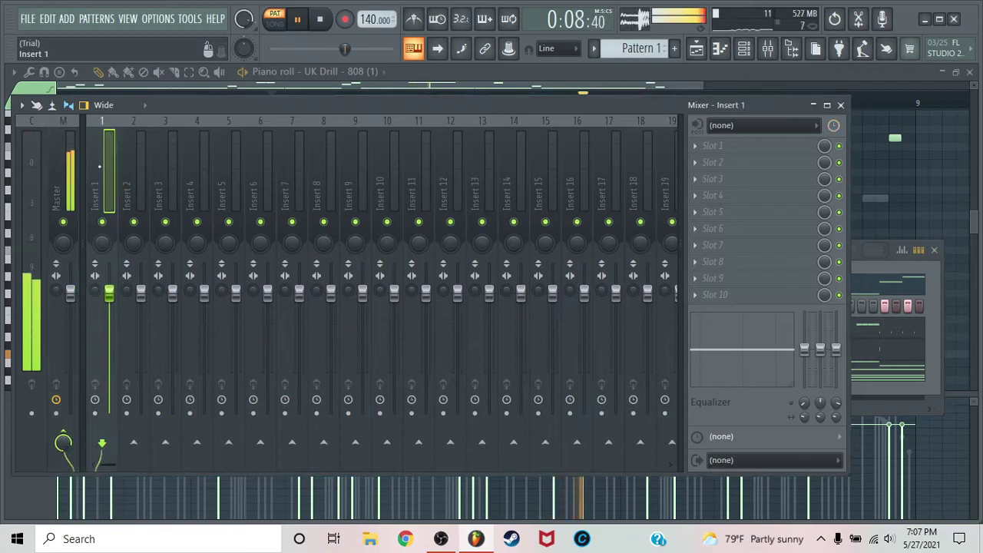
right_click(108, 176)
mouse_move(215, 269)
click(301, 278)
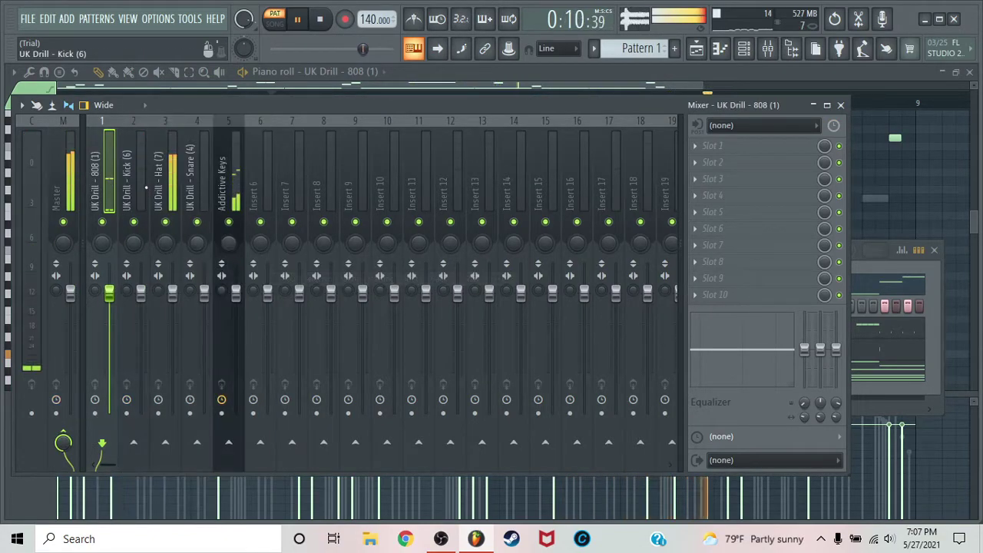
click(135, 178)
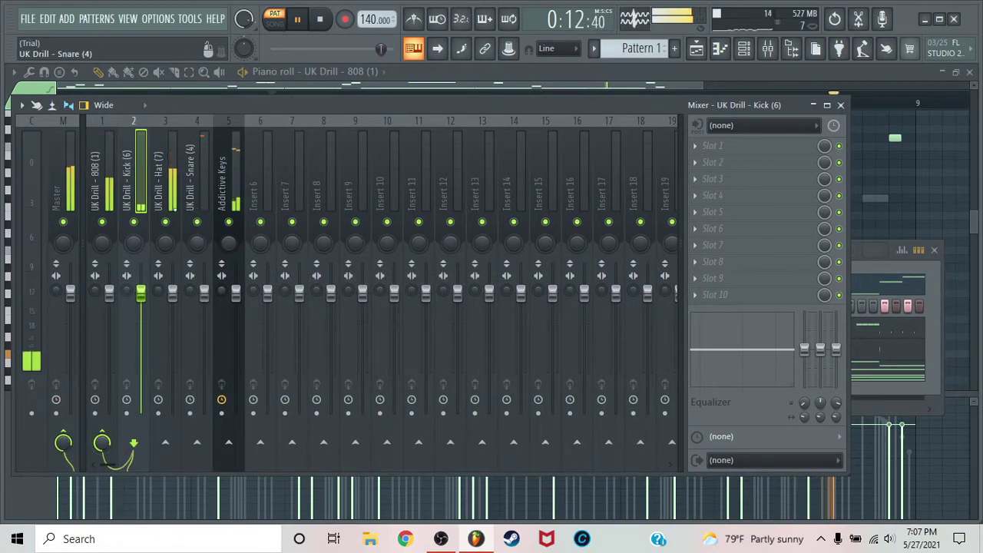
drag(141, 293, 141, 298)
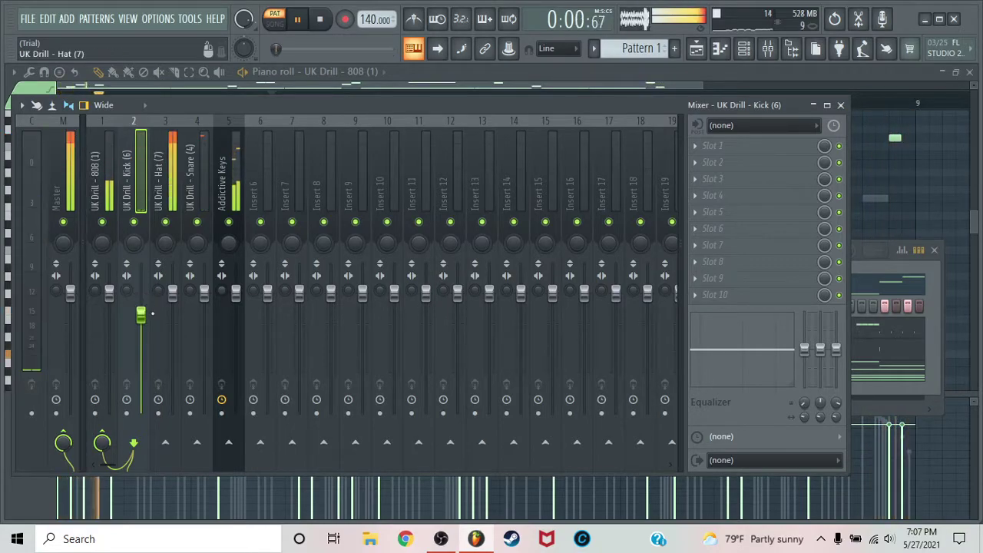
right_click(141, 314)
click(168, 298)
- Add Fruity Soft Clipper to the Kick insert's first effect slot, adjust its threshold and close the plugin
click(732, 148)
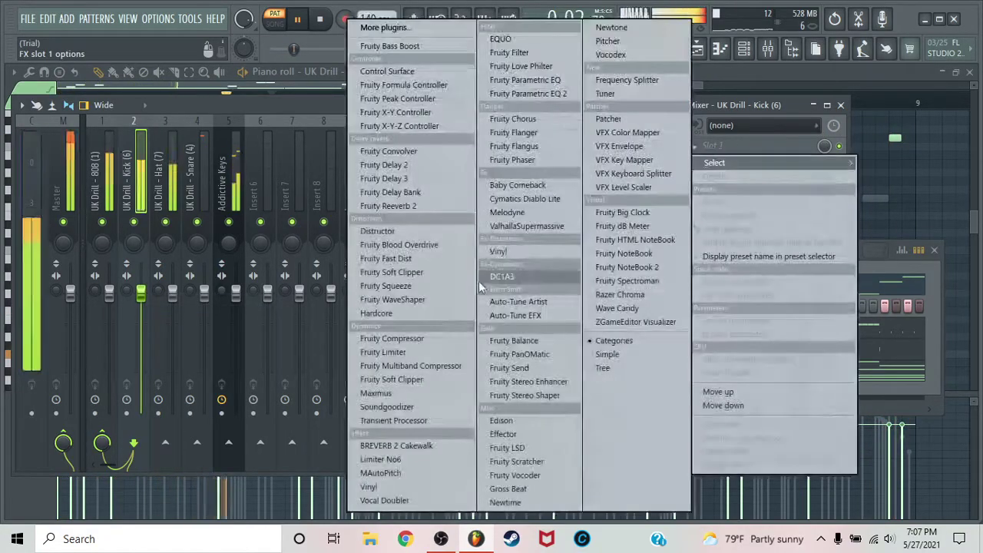
click(418, 274)
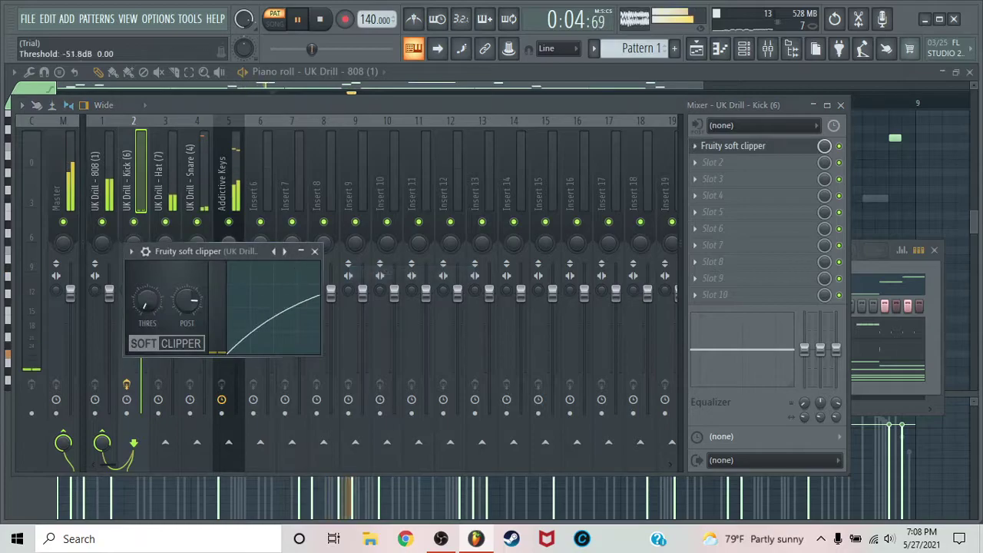
click(321, 249)
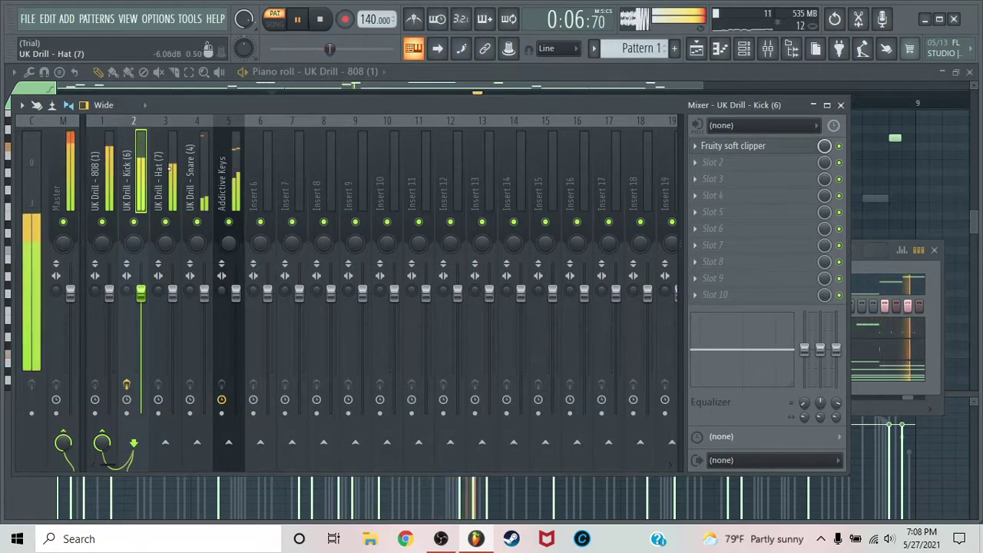
- Add Fruity Soft Clipper to the Hat insert's first effect slot and lower its threshold
click(169, 264)
click(731, 147)
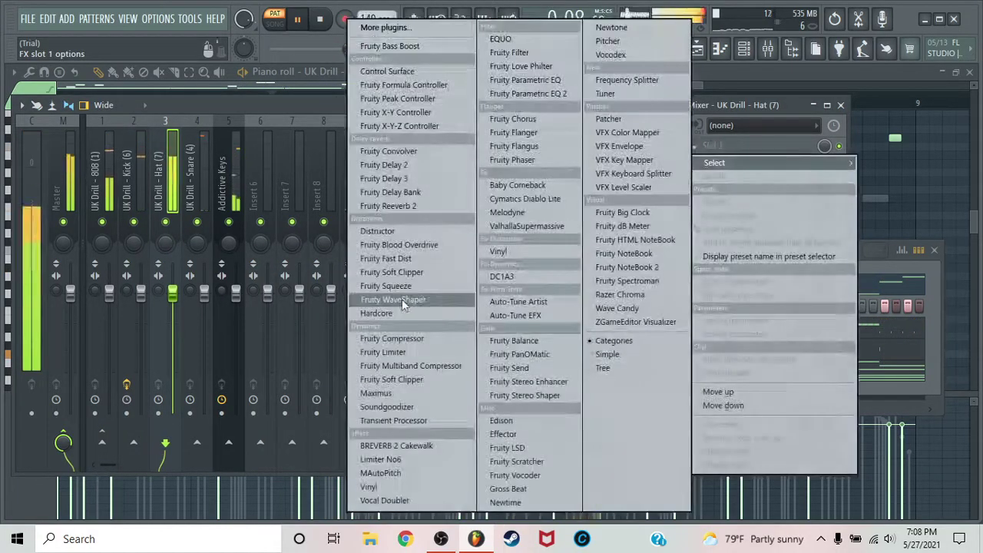
click(393, 271)
drag(35, 187, 35, 231)
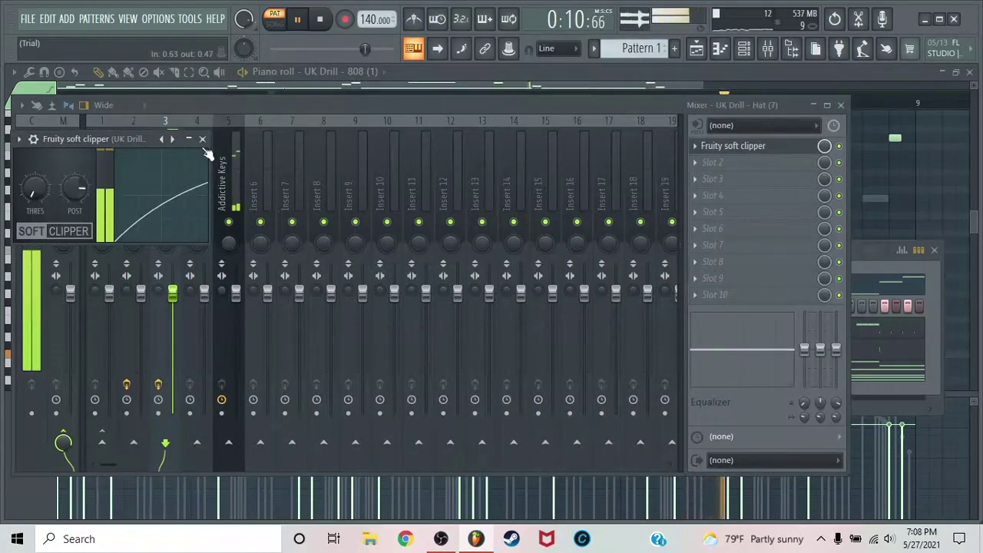
- Close the Hat's clipper, add Gross Beat to the Addictive Keys insert's first effect slot and load the preset bank containing 1/2 Speed
click(202, 140)
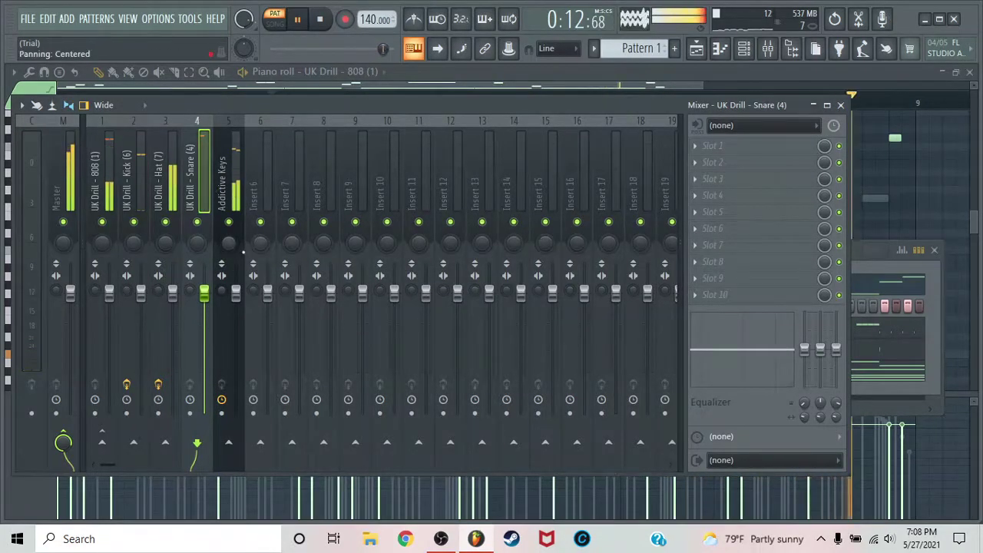
click(240, 252)
click(715, 146)
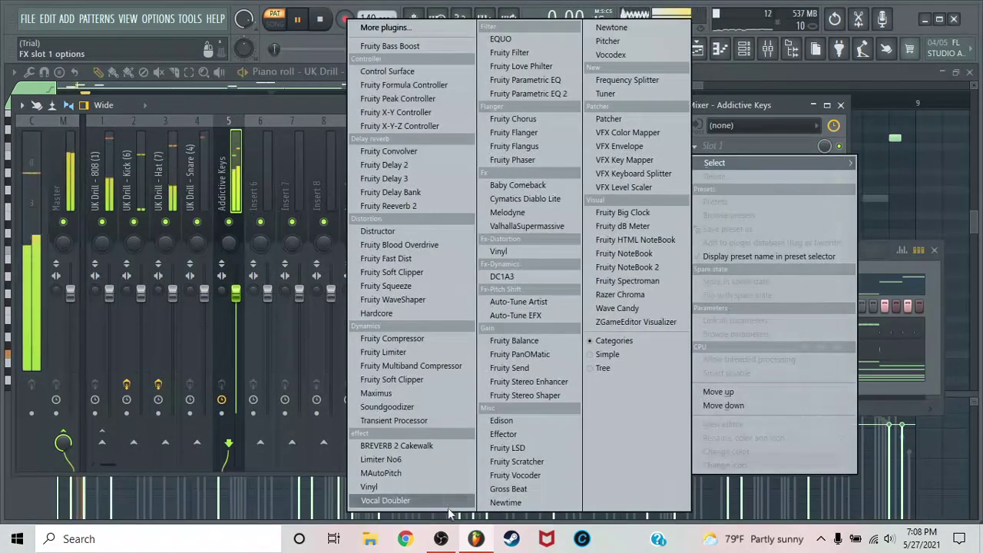
click(506, 489)
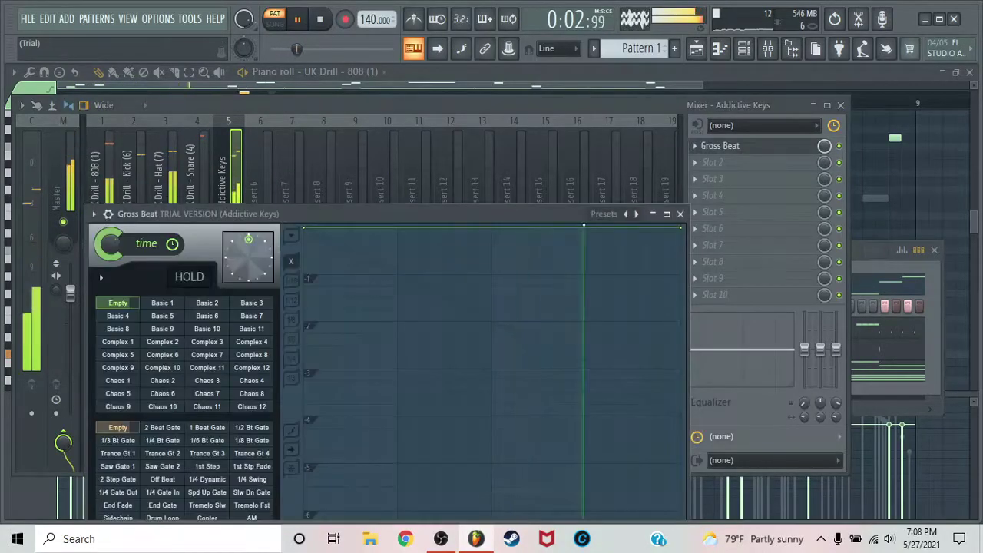
click(606, 215)
click(636, 255)
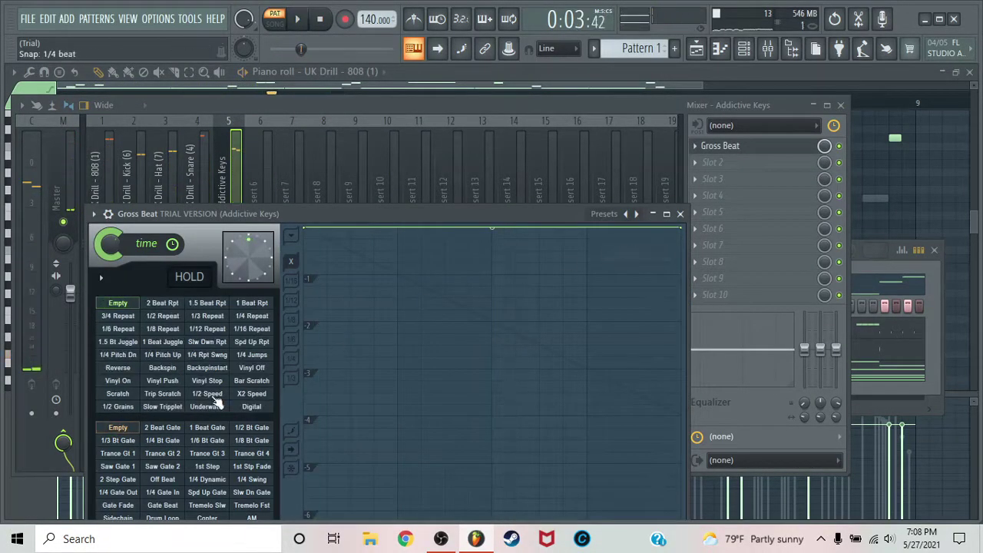
click(680, 214)
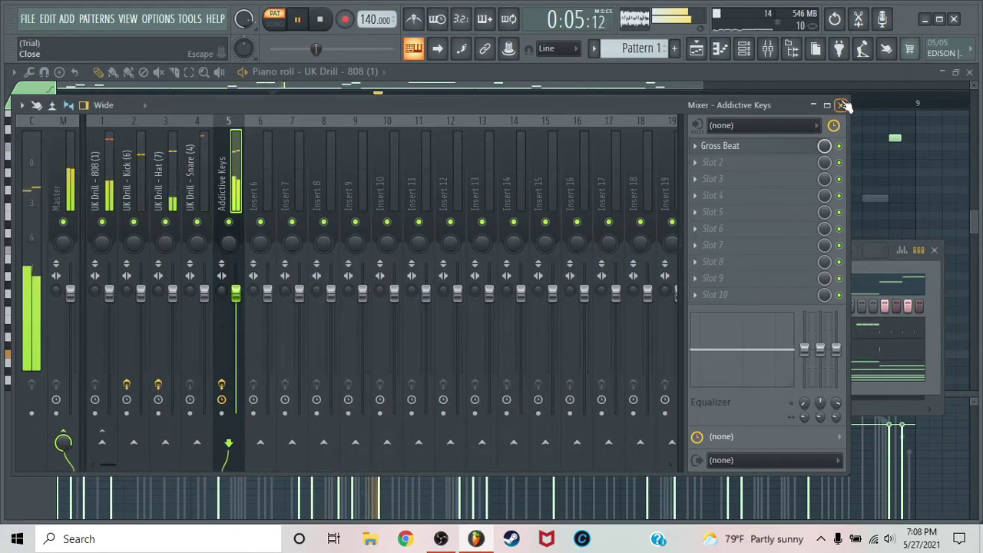
- Try Soundgoodizer in the Addictive Keys insert's second effect slot with mode B
click(843, 104)
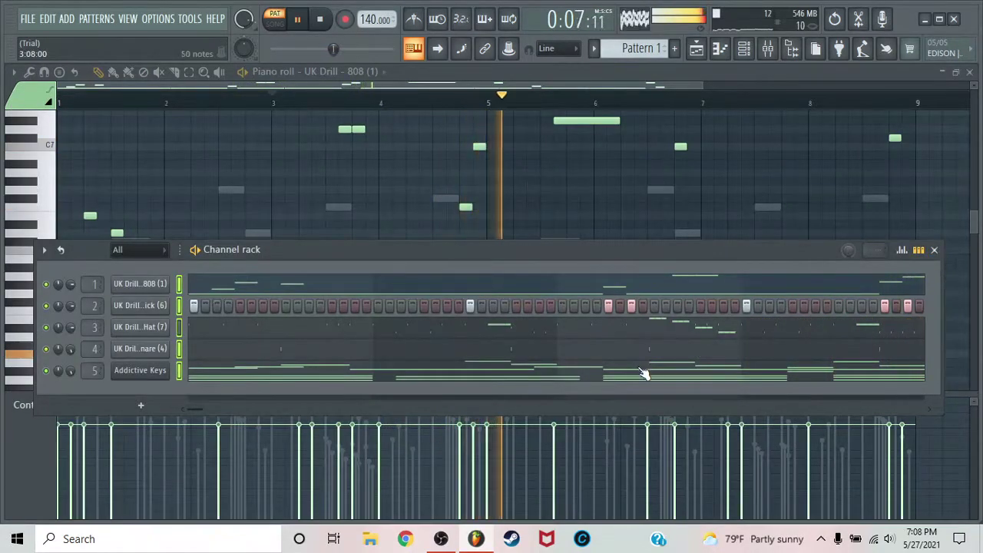
click(768, 48)
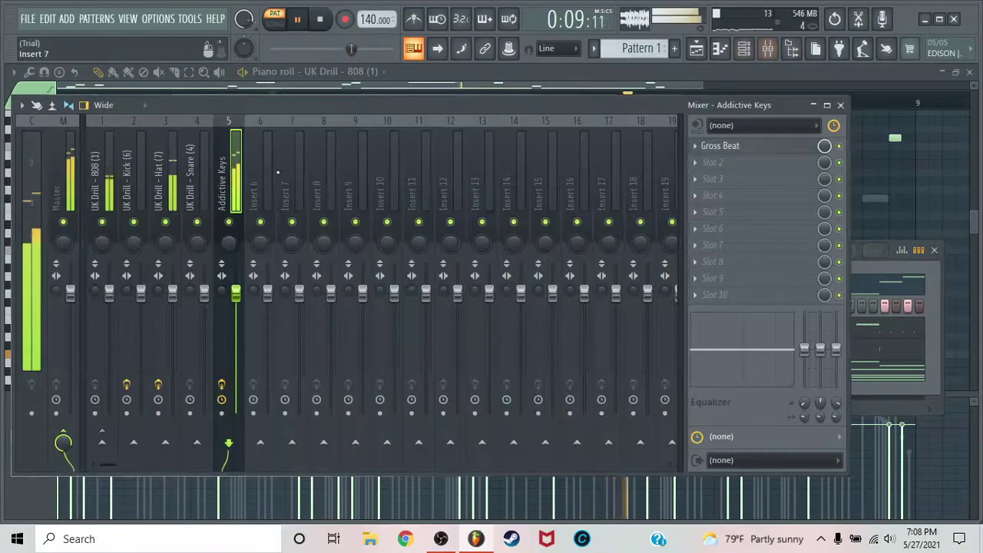
click(711, 169)
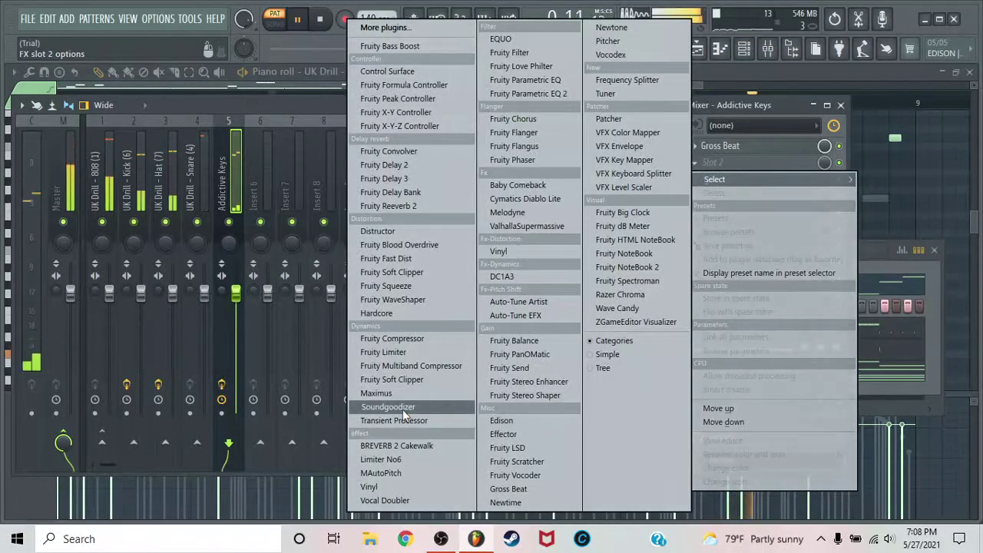
click(386, 467)
click(202, 436)
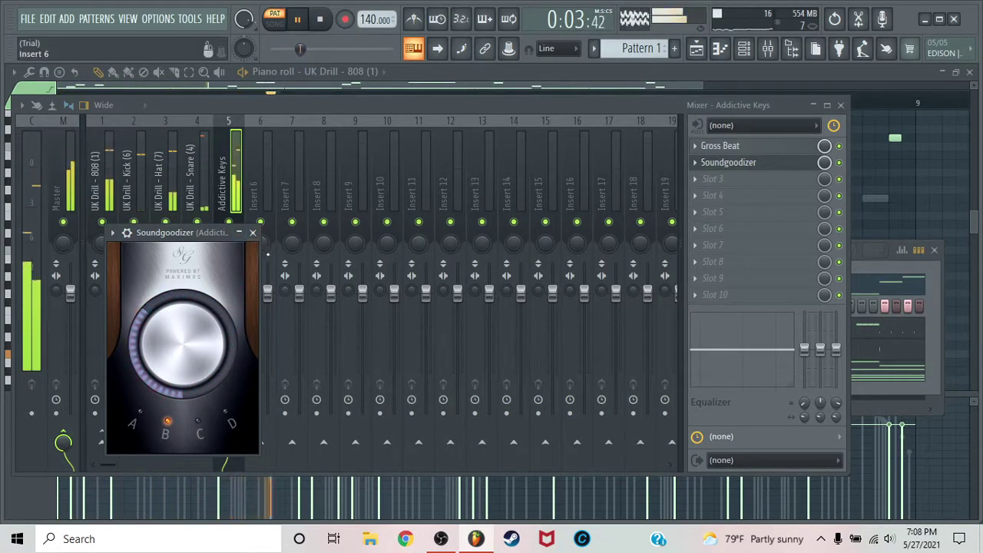
click(252, 233)
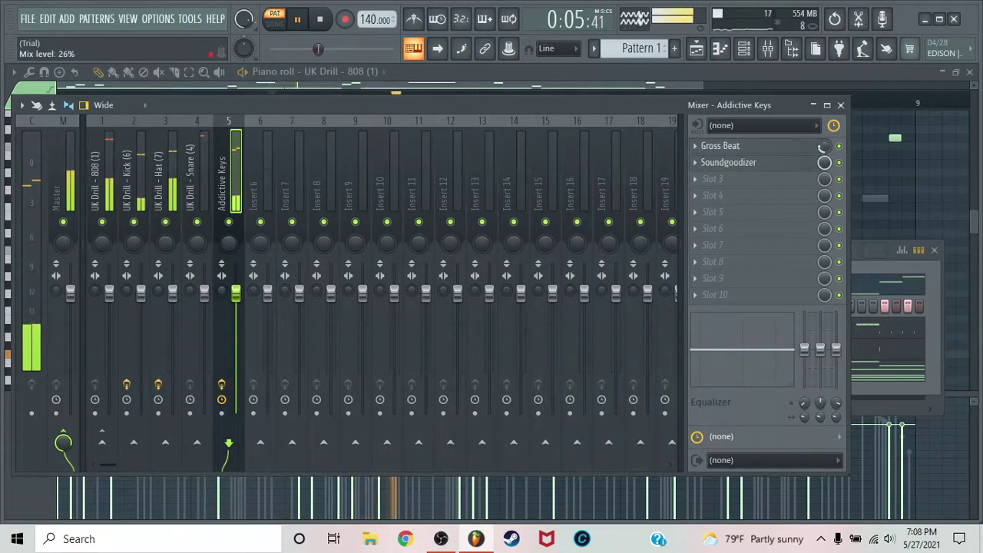
- Lower Gross Beat's mix level to about 26%, remove Soundgoodizer from the second effect slot and close the mixer
click(695, 165)
click(713, 192)
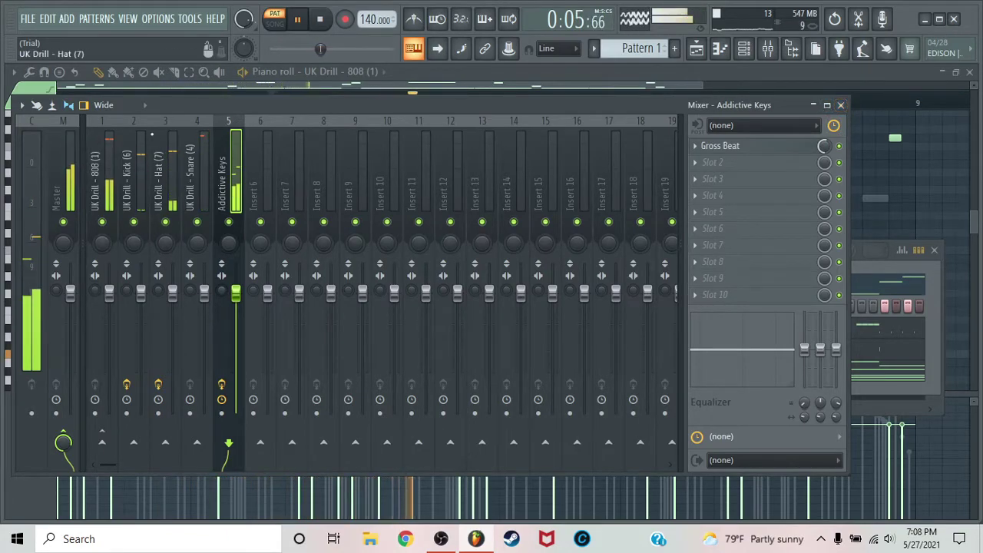
click(841, 105)
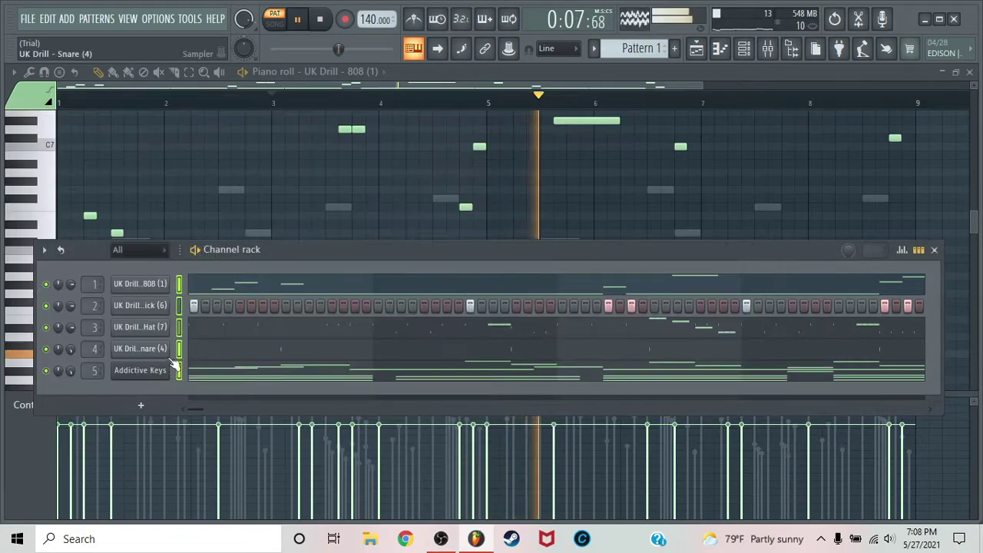
click(157, 371)
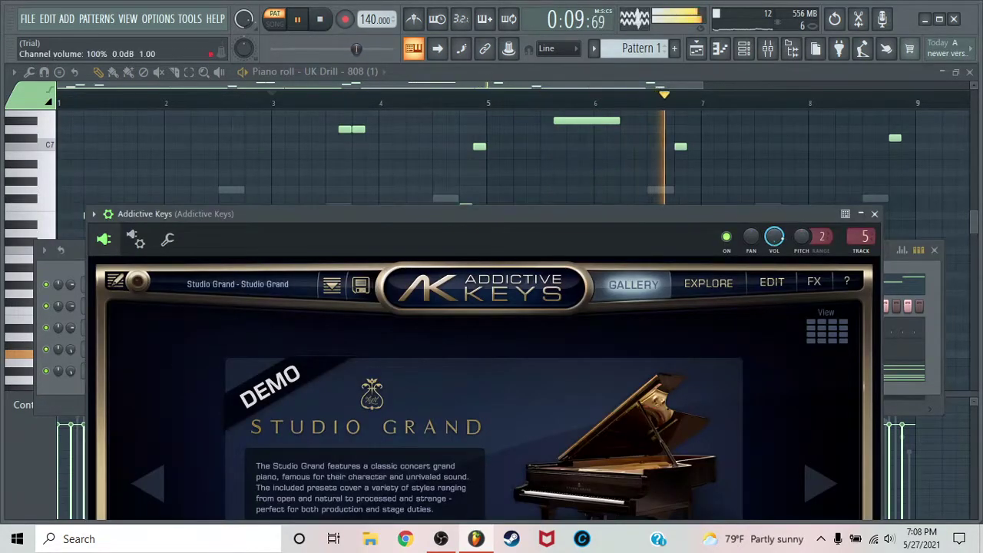
drag(778, 217, 767, 86)
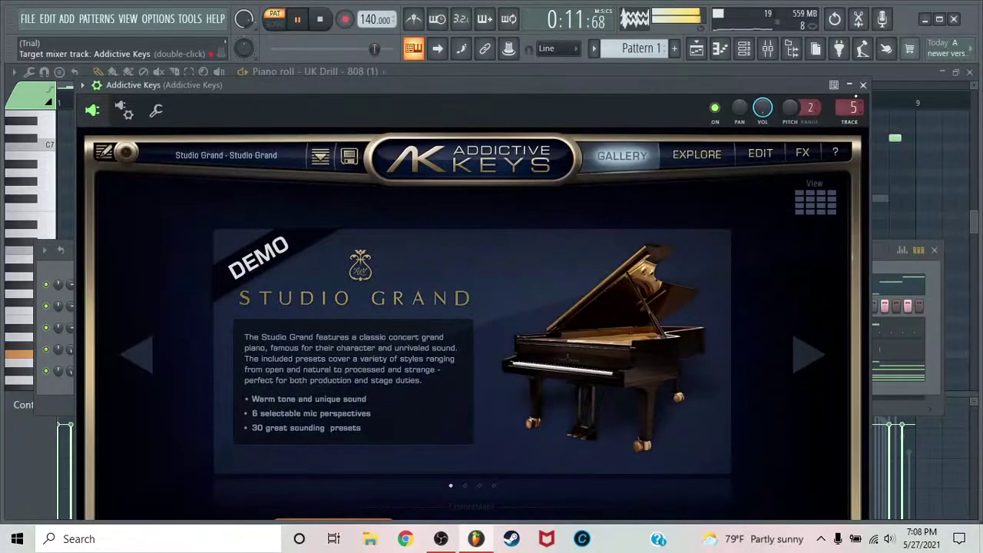
click(863, 84)
- Close the channel rack and piano roll, and split Pattern 1 by channel in the playlist
click(934, 249)
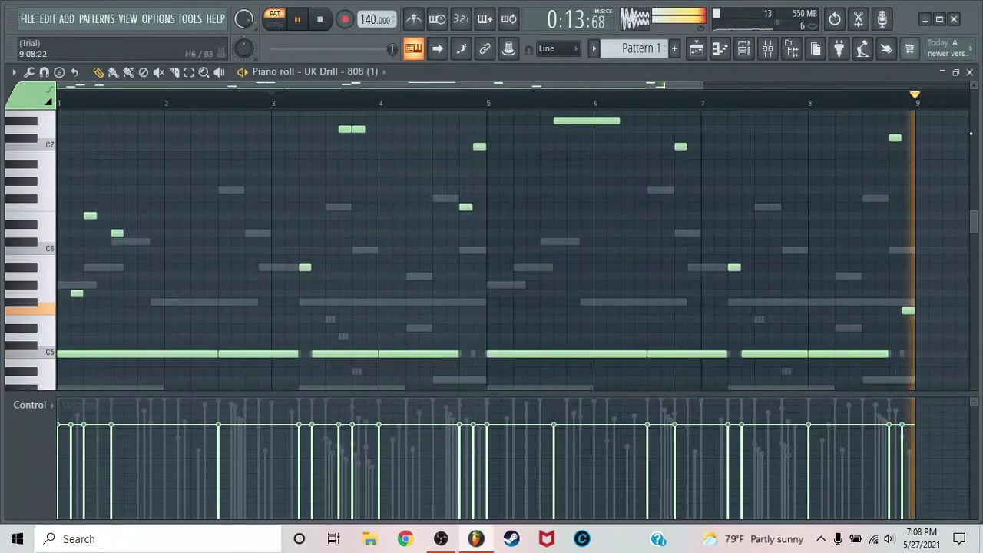
click(970, 72)
right_click(50, 132)
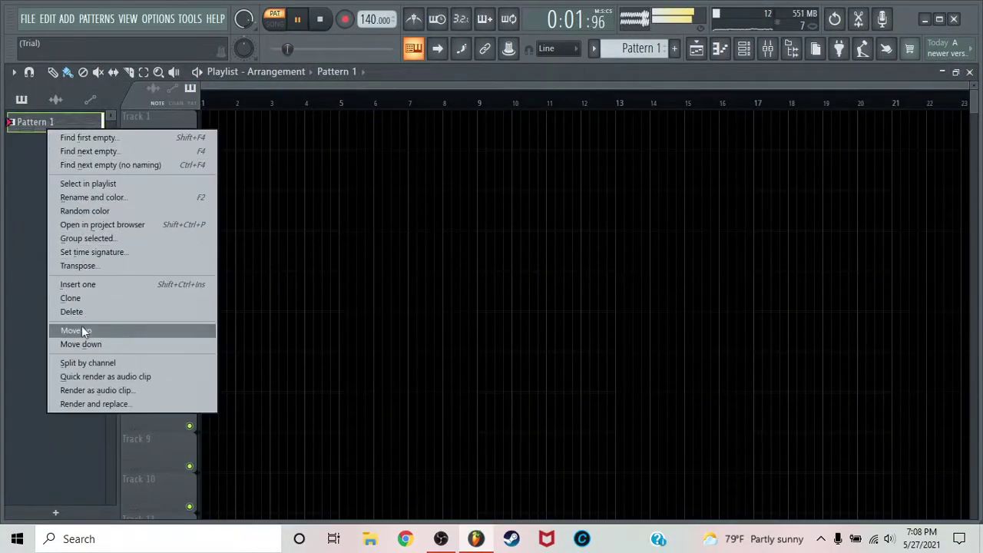
click(90, 363)
- Place Addictive Keys on Track 1 from bar 1, duplicate it to bar 9, and place the 808 on Track 2 at bar 9
drag(47, 211, 157, 121)
drag(67, 129, 554, 171)
drag(484, 135, 420, 136)
key(ctrl+b)
key(space)
- Place the Kick on Track 3 at bar 17 and duplicate the bar 9 Addictive Keys and 808 clips to bar 17
drag(352, 152, 754, 221)
drag(757, 113, 671, 175)
click(755, 157)
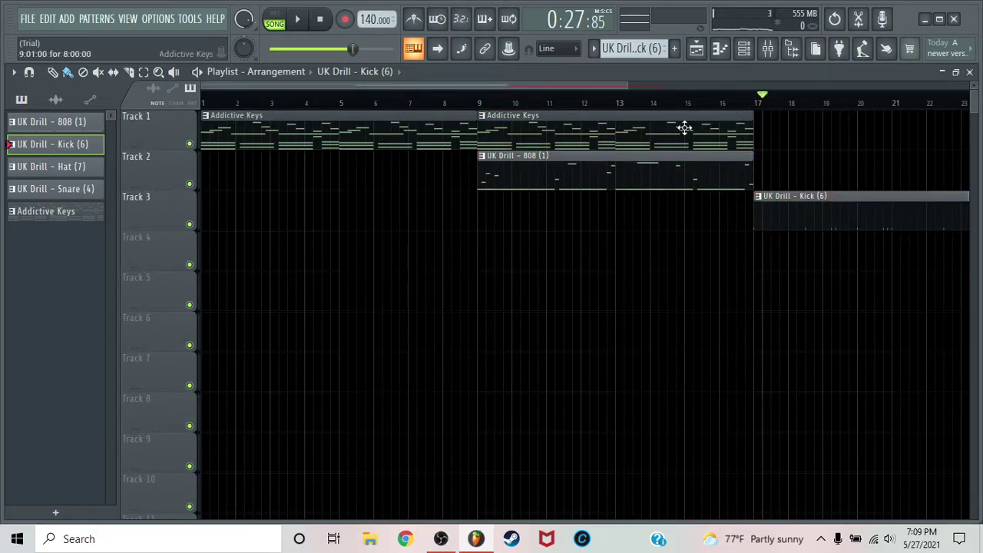
drag(684, 127, 675, 177)
key(ctrl+b)
- Place the Hat on Track 4 and the Snare on Track 5 at bar 9, and duplicate both to bar 17
drag(52, 175, 349, 257)
drag(69, 198, 349, 298)
key(ctrl+b)
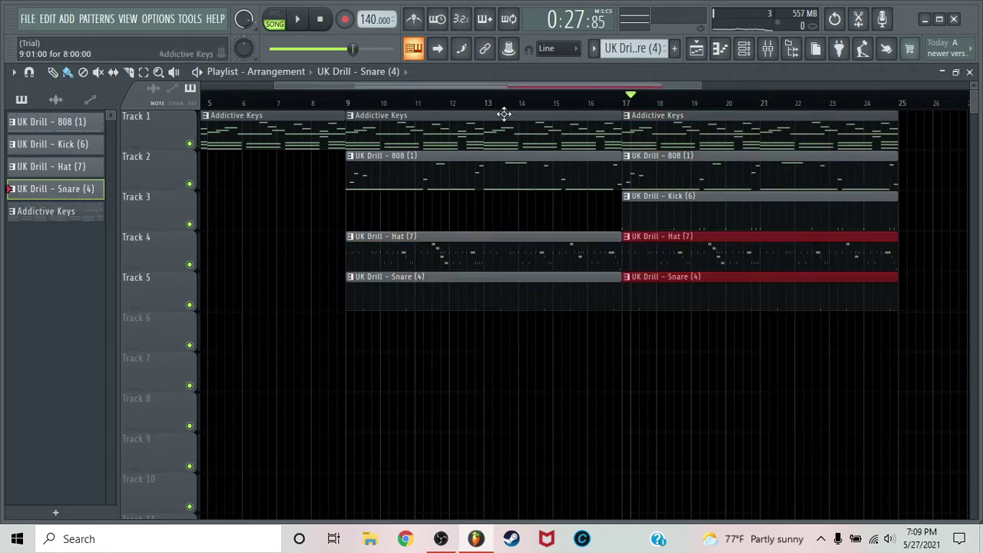
- Play the arrangement from just before bar 9, open the browser and stop playback
click(342, 103)
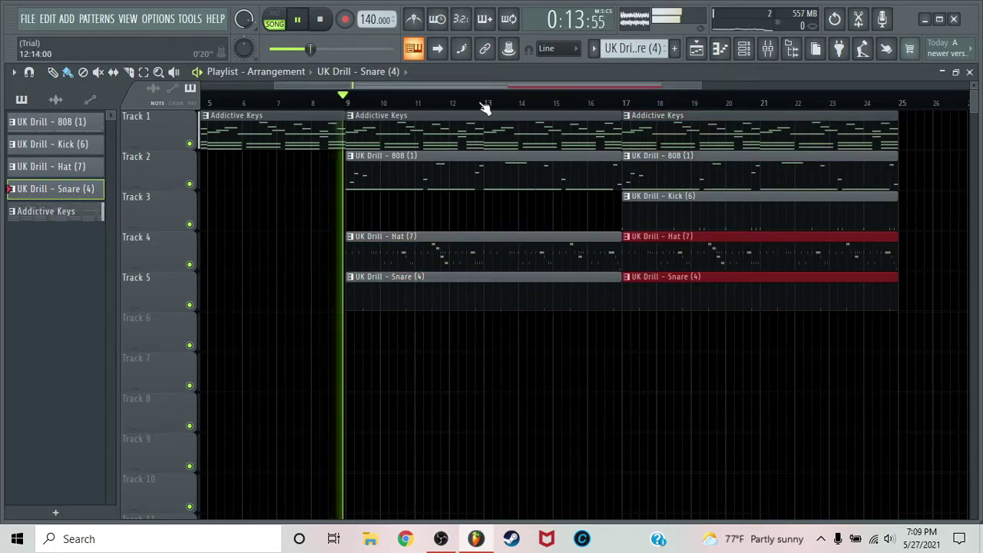
click(790, 51)
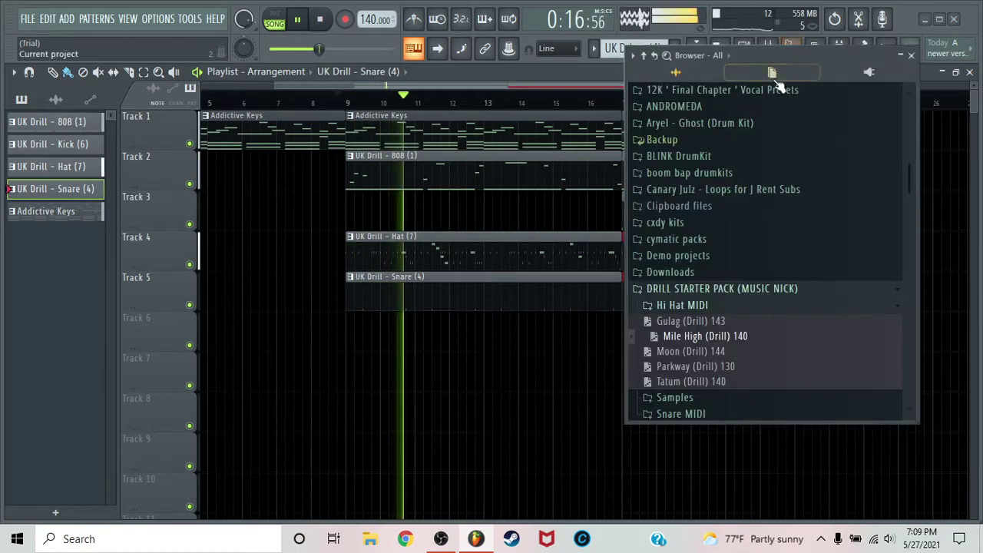
key(space)
click(683, 273)
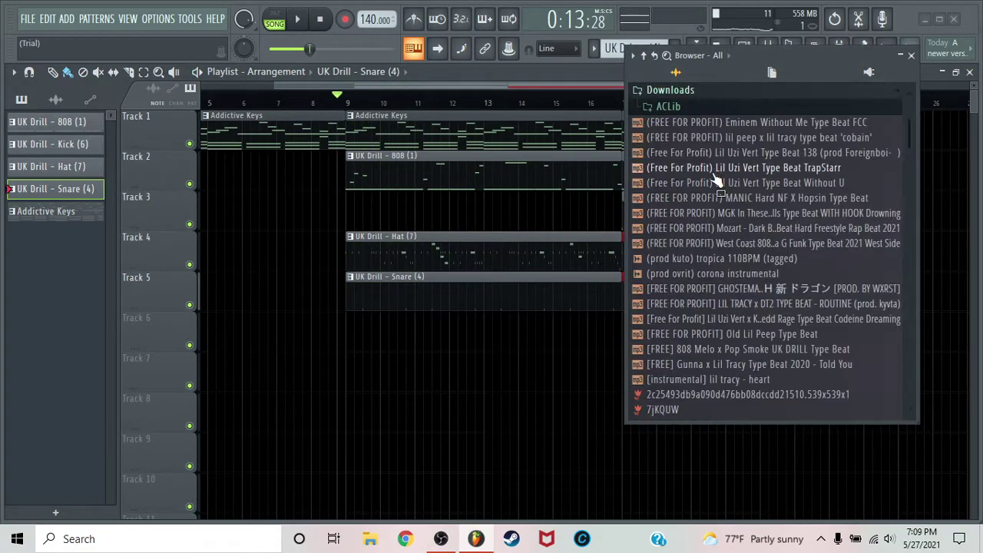
click(685, 93)
click(685, 92)
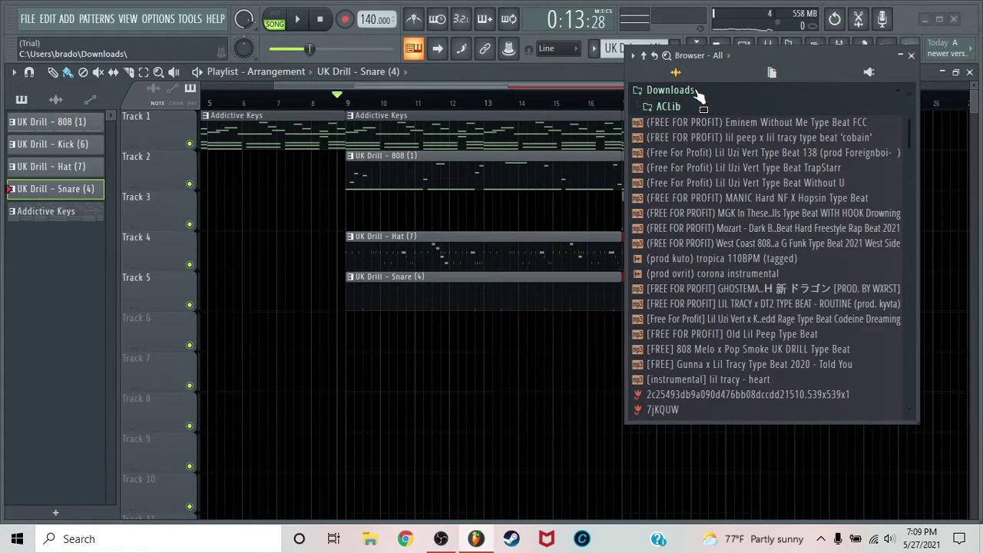
click(697, 92)
scroll(721, 165, up, 3)
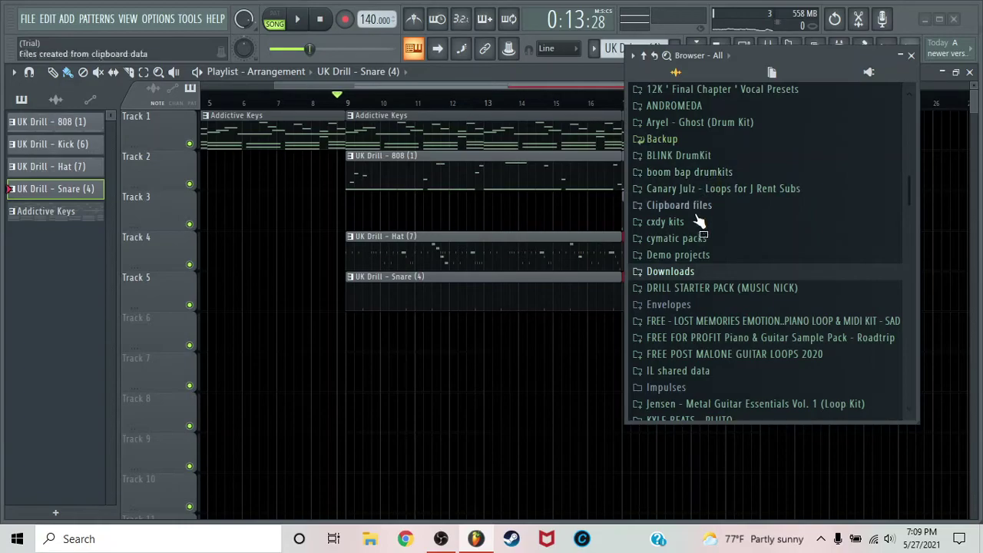
- Place Cymatics - Diamonds Ambience 4 - D from the Diamonds Hip Hop Sample Pack's FX Ambience folder on Track 6 at bar 9
click(689, 240)
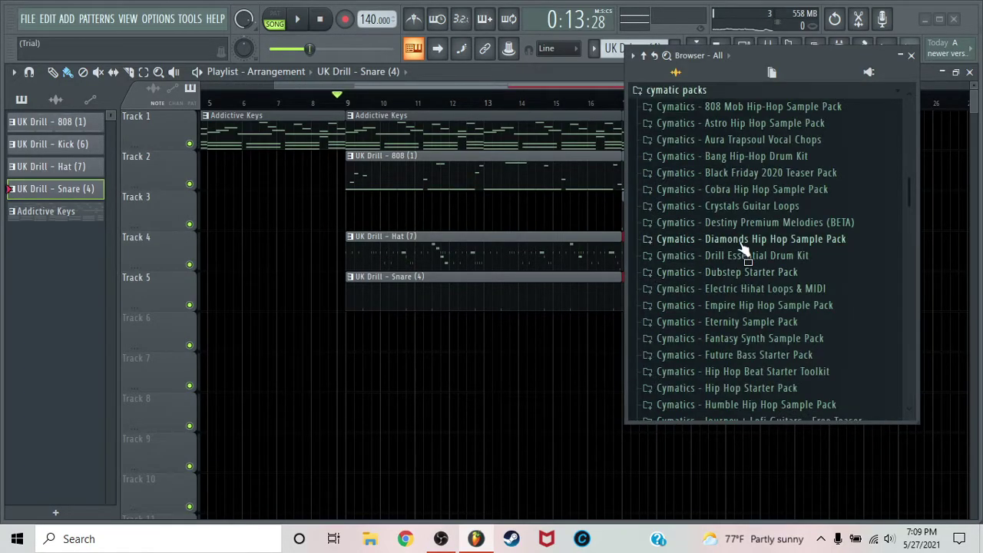
click(742, 244)
click(730, 291)
click(736, 307)
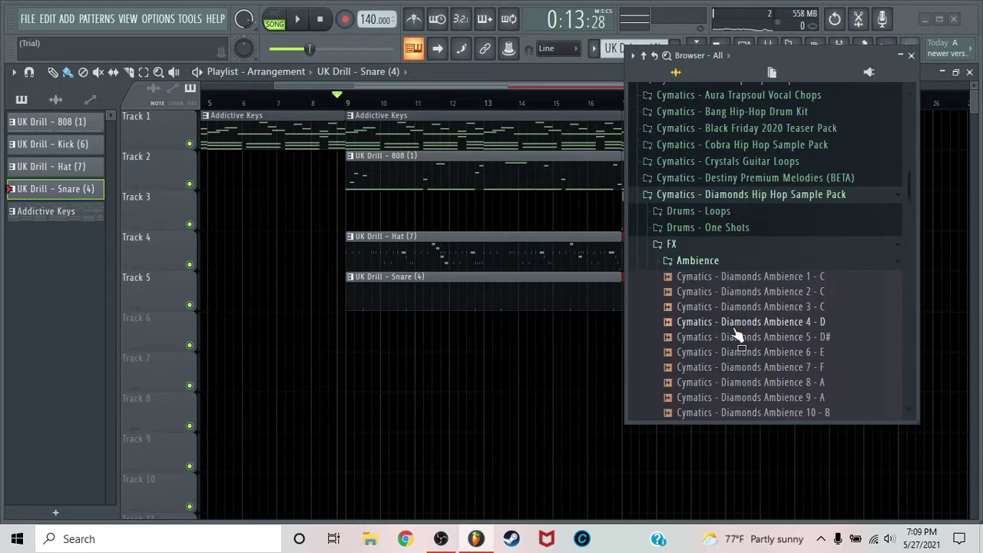
drag(739, 328, 349, 341)
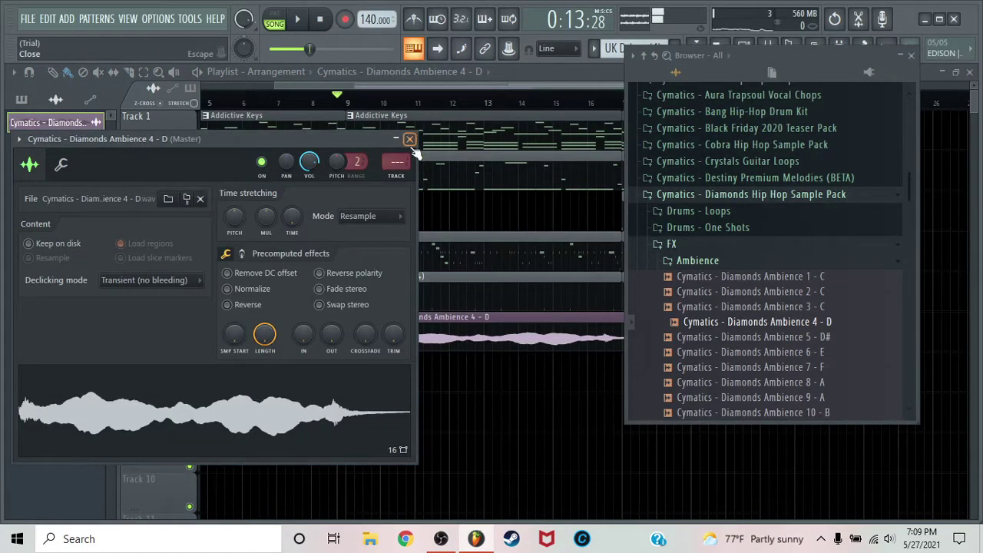
- Try Normalize on the Diamonds Ambience sample during playback and switch it off again
click(227, 289)
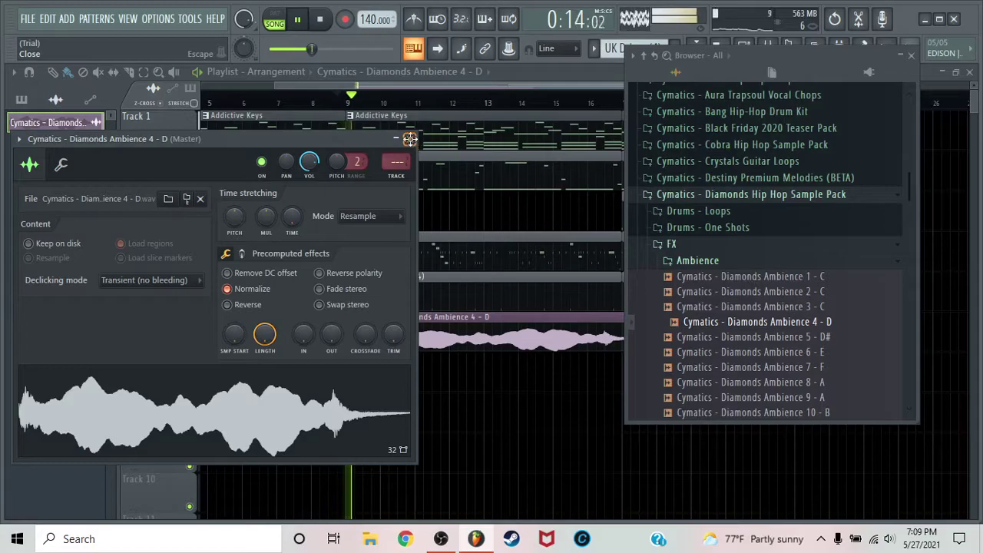
click(411, 142)
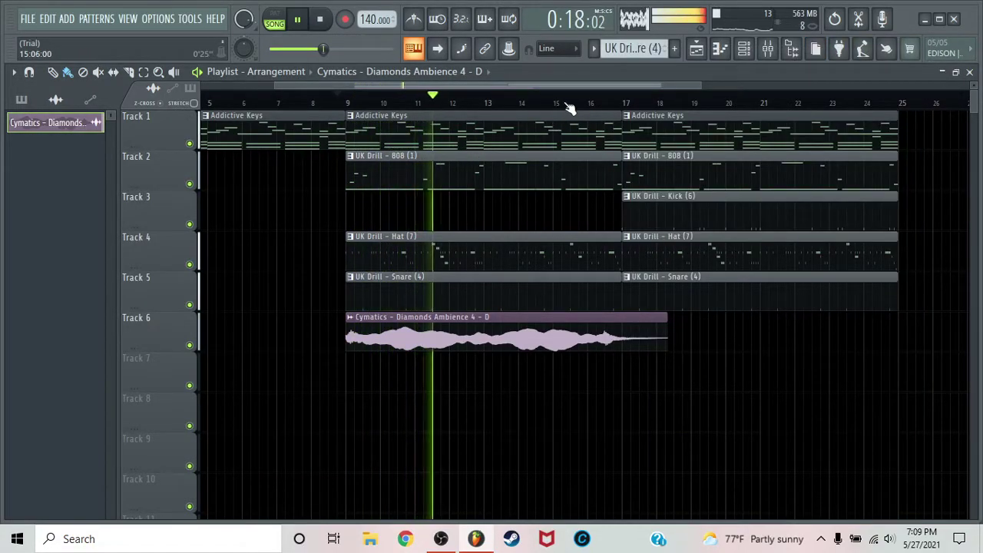
double_click(533, 323)
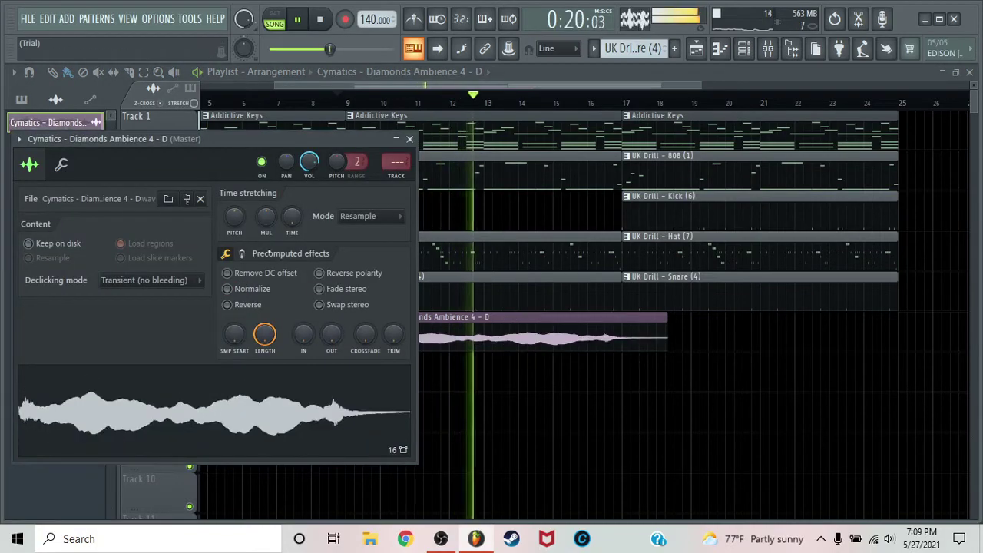
click(410, 140)
- Delete the 808 clip that starts at bar 9 on Track 2
right_click(483, 171)
right_click(553, 212)
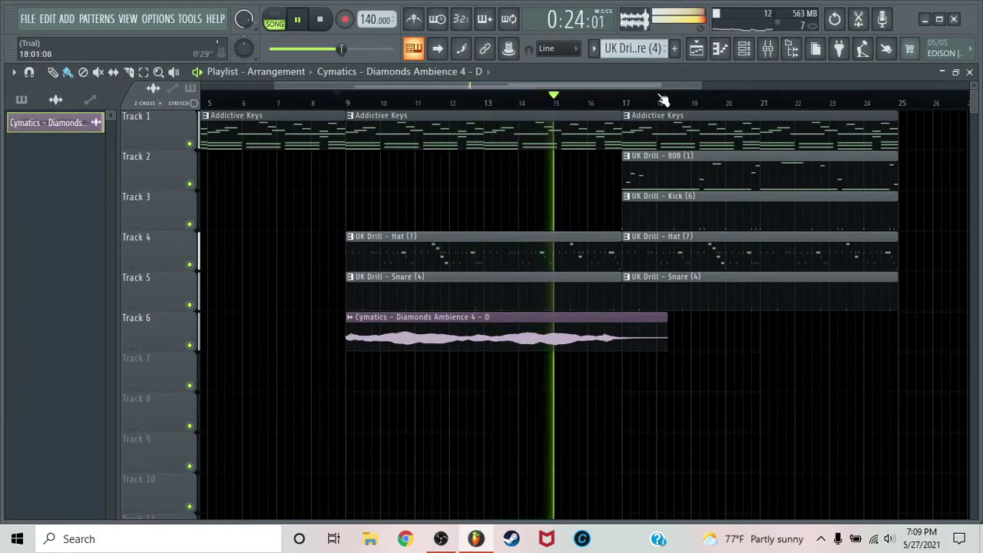
scroll(662, 101, down, 2)
scroll(662, 100, up, 3)
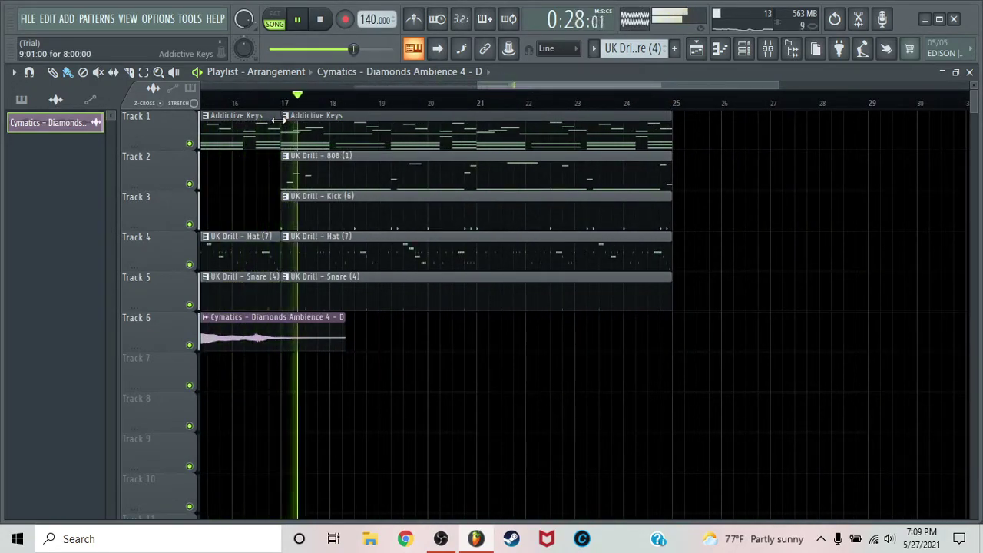
- Check the master and Kick insert levels in the mixer during playback
click(768, 49)
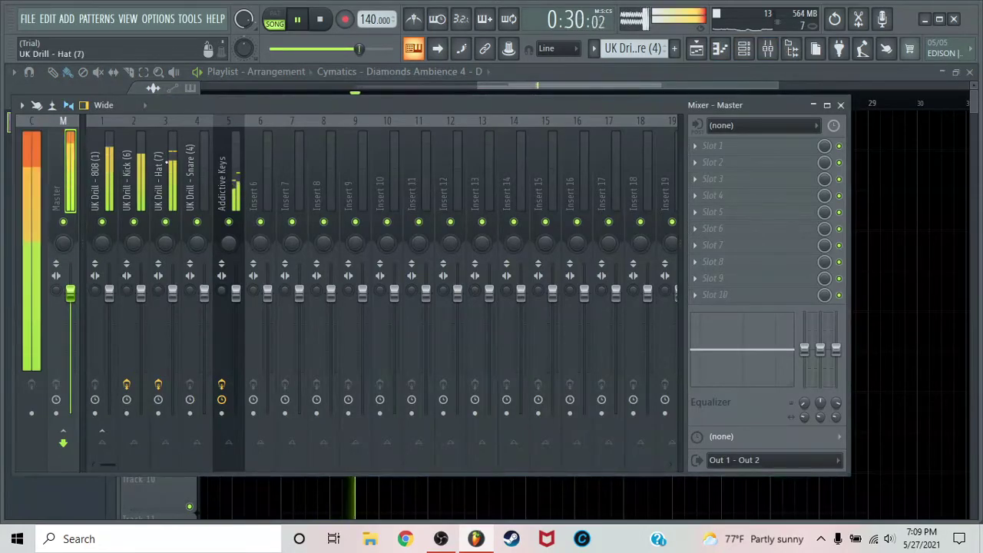
click(135, 165)
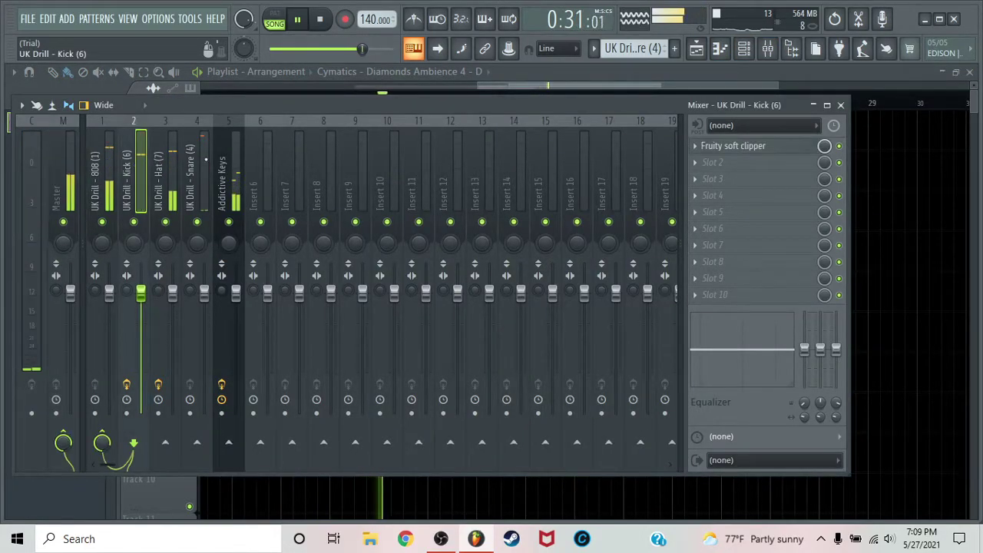
click(841, 105)
- Duplicate the bar 17–25 clips on Tracks 1–5 twice, to bars 25 and 33
drag(739, 137, 507, 285)
key(ctrl+b)
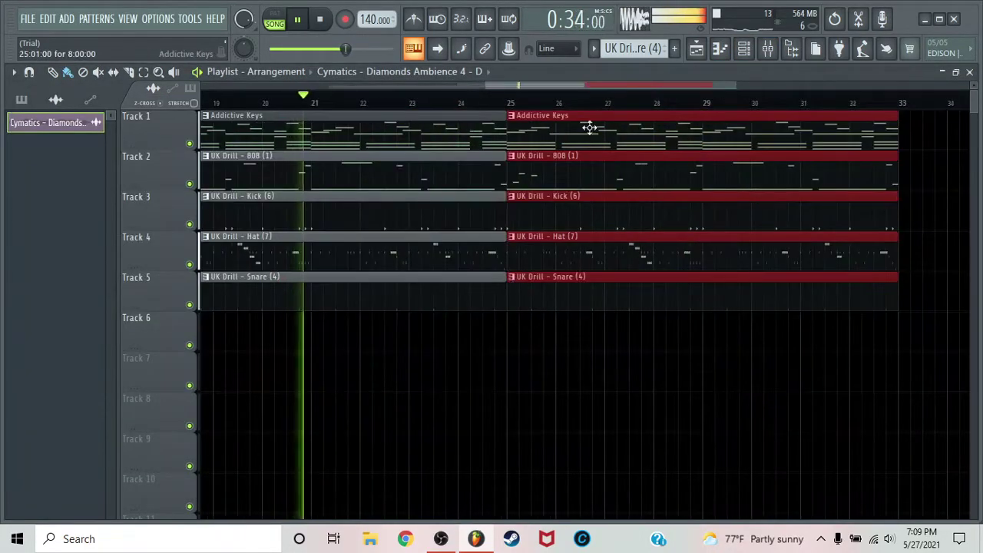
scroll(581, 105, down, 3)
key(ctrl+b)
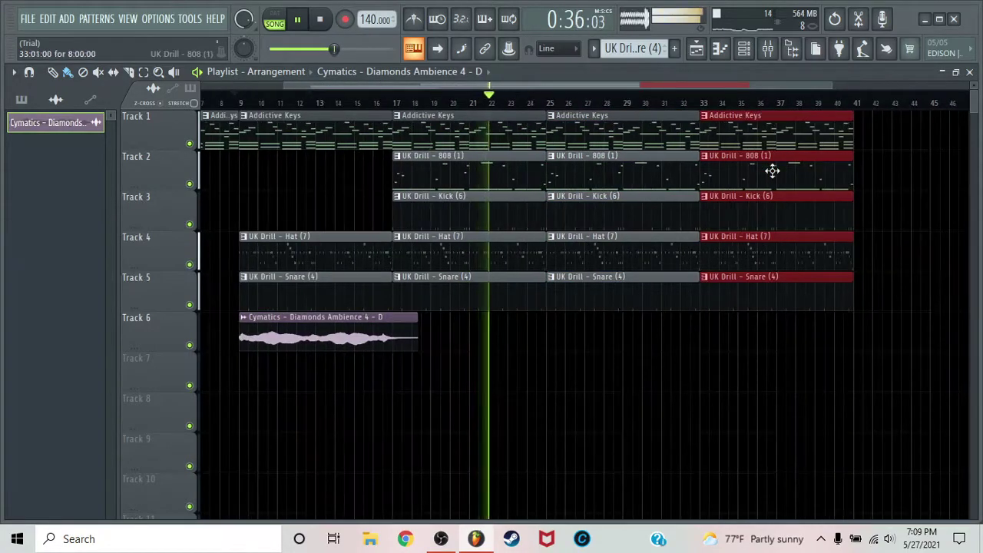
- Delete the 808 and Kick clips that start at bar 33 on Tracks 2 and 3
right_click(772, 171)
right_click(740, 203)
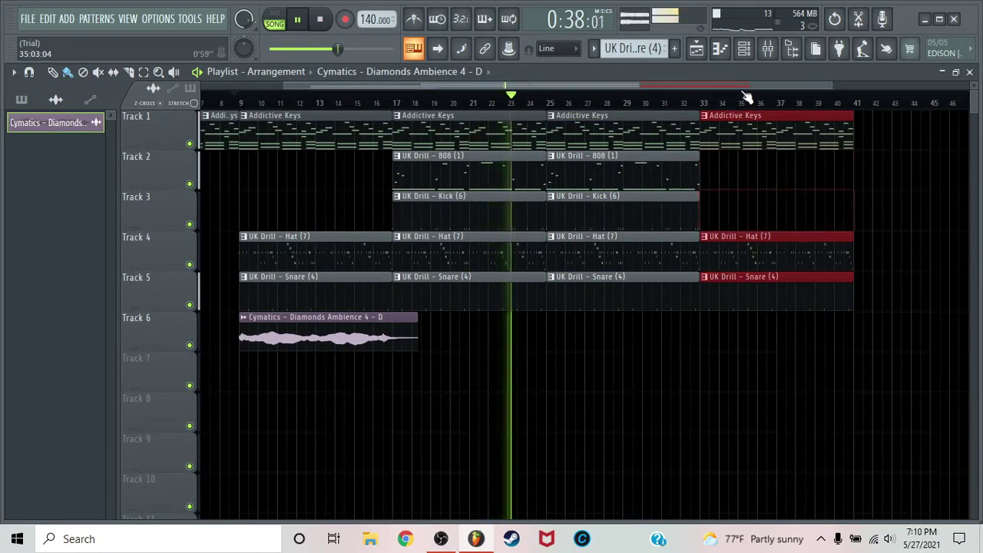
scroll(752, 101, down, 2)
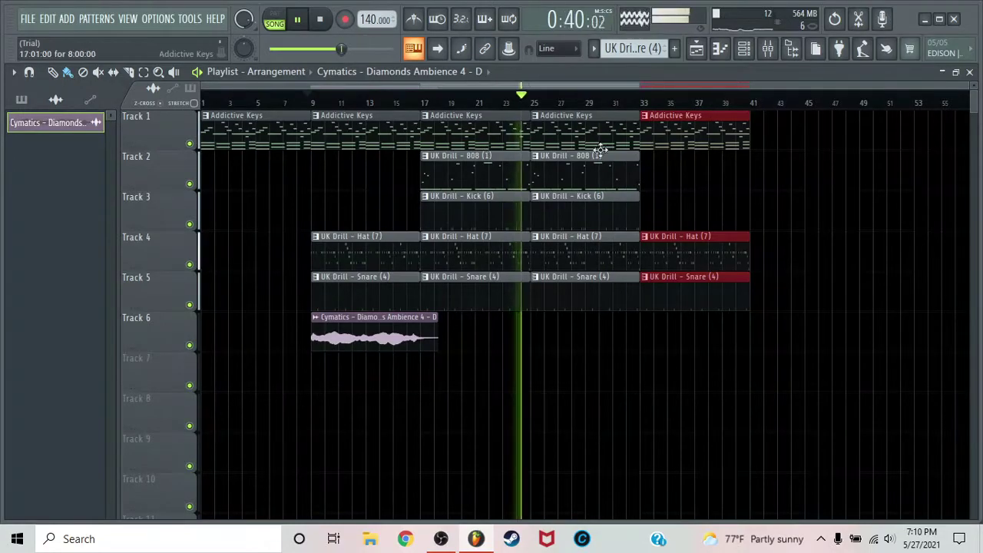
- Duplicate the bar 33 Addictive Keys, Hat and Snare clips twice, to bars 41 and 49
scroll(764, 103, up, 2)
drag(754, 135, 680, 306)
key(ctrl+b)
key(ctrl+b)
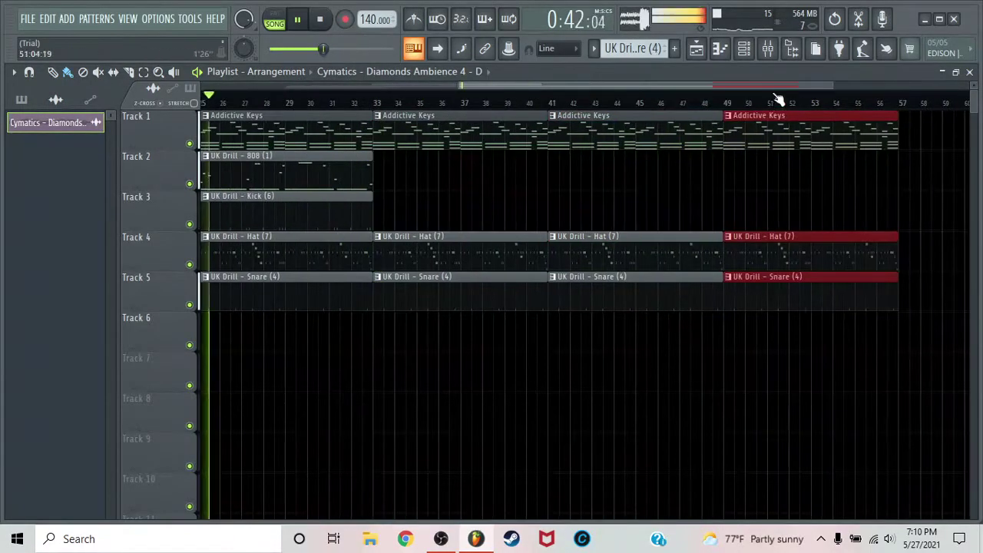
- Extend the song to bar 73 with copied 808 and Kick clips at bars 57 and 65 and duplicated Addictive Keys, Hat and Snare clips
scroll(776, 98, down, 2)
ctrl+drag(528, 169, 823, 219)
drag(772, 112, 626, 347)
key(ctrl+b)
scroll(790, 103, up, 3)
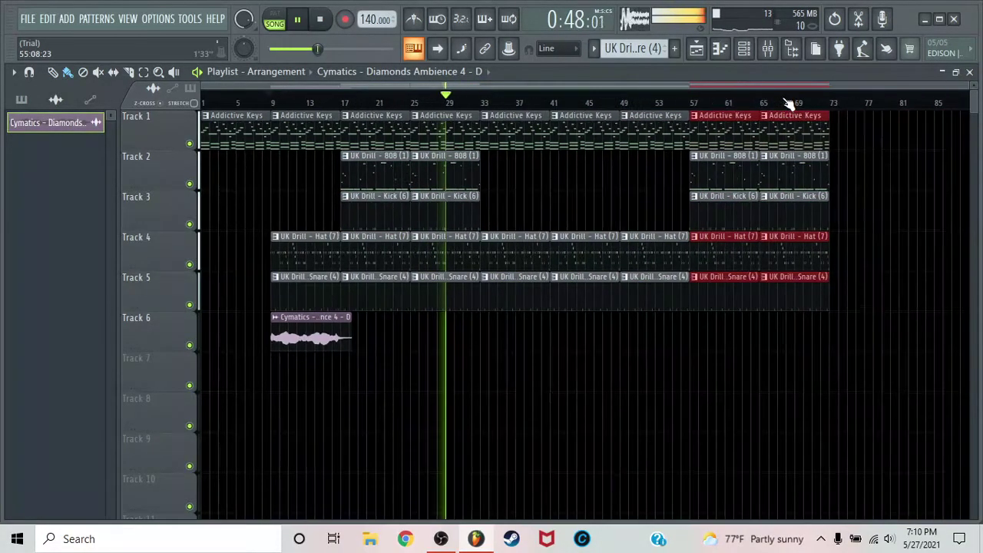
- Add a Kick clip at bar 49 on Track 3 and duplicate the last Addictive Keys clip to bar 73
scroll(789, 105, down, 3)
click(730, 164)
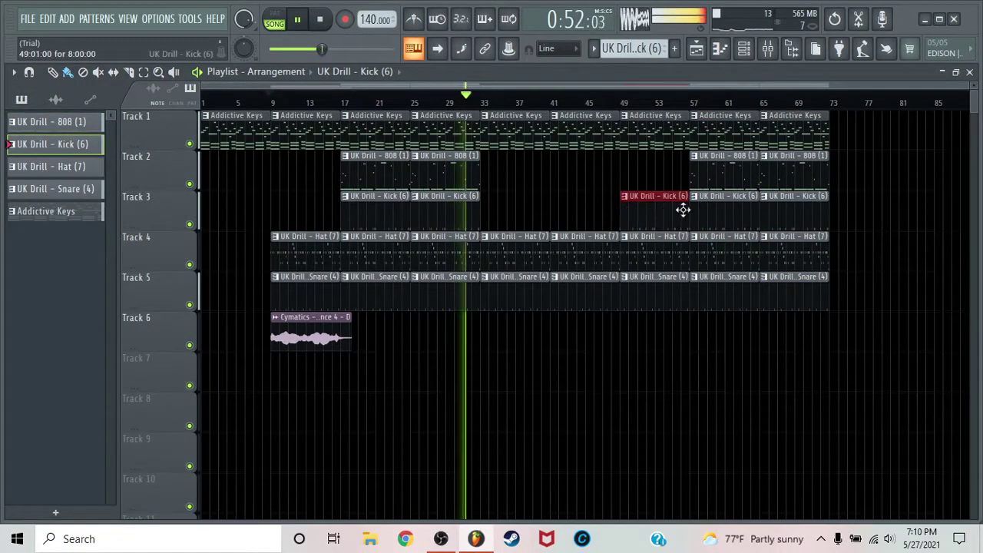
key(ctrl+b)
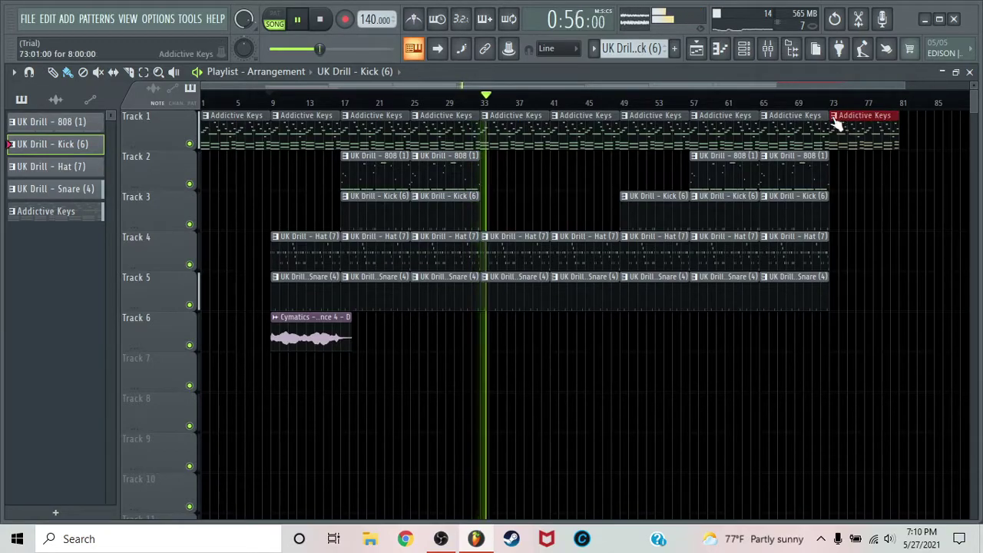
- Copy the Tracks 1–5 clips from bar 17 onward to about bar 81
scroll(843, 117, down, 2)
drag(751, 115, 347, 333)
mouse_move(344, 254)
mouse_down()
mouse_move(906, 253)
mouse_move(862, 264)
mouse_up()
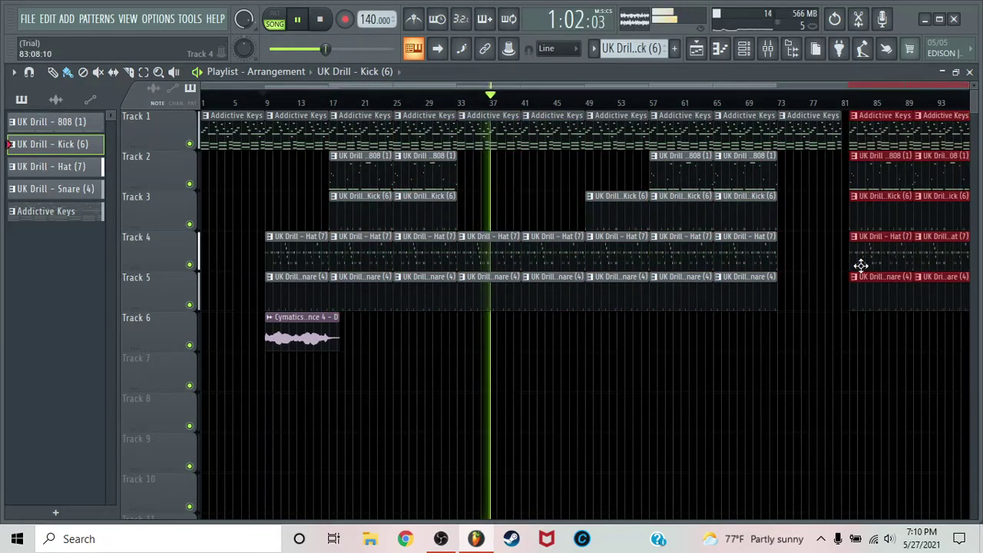
- Delete the copied clips that lie beyond about bar 113, keeping four repeats of the keys, hats and snares
scroll(679, 123, up, 4)
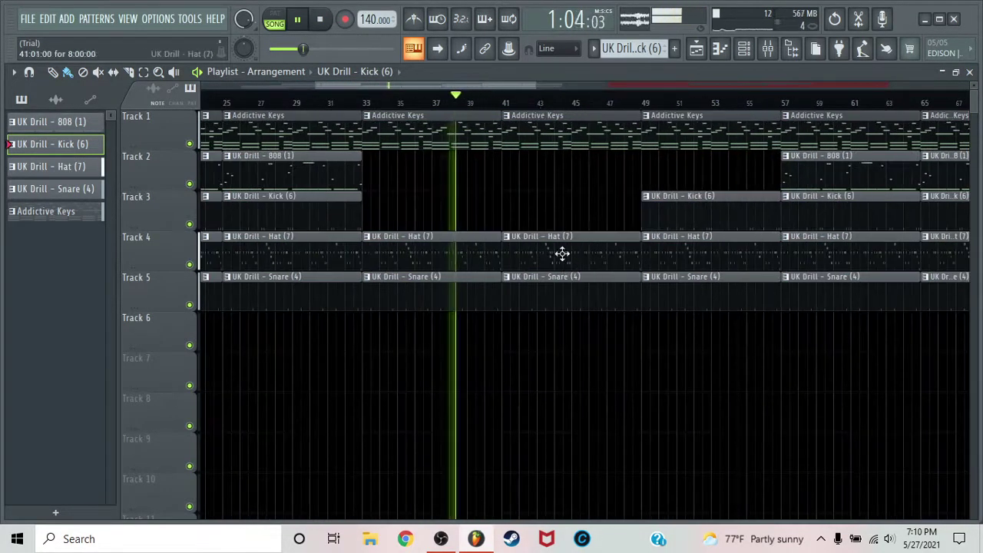
scroll(581, 107, down, 4)
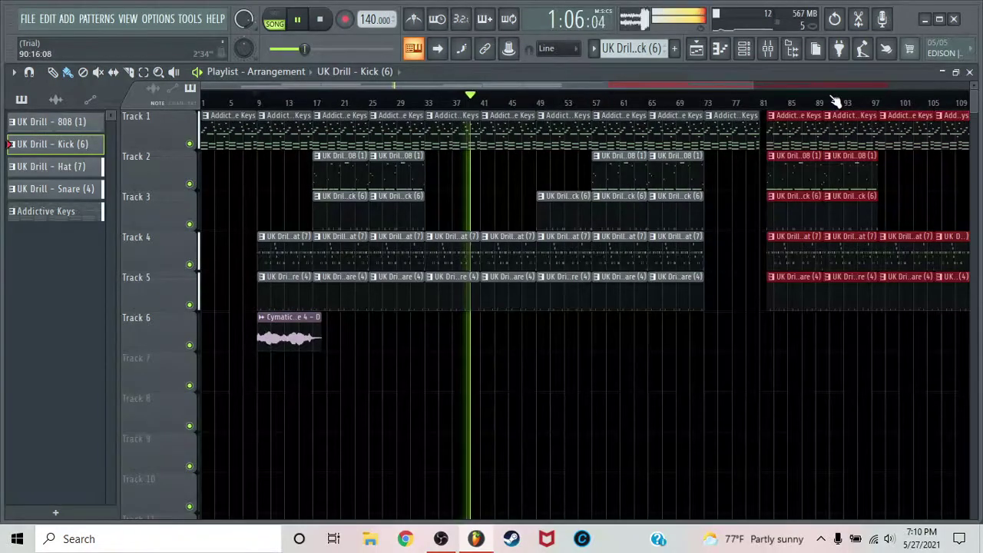
scroll(836, 102, down, 3)
mouse_move(871, 137)
mouse_down()
mouse_move(868, 342)
mouse_move(826, 266)
mouse_move(844, 137)
mouse_move(811, 151)
mouse_move(786, 311)
mouse_up()
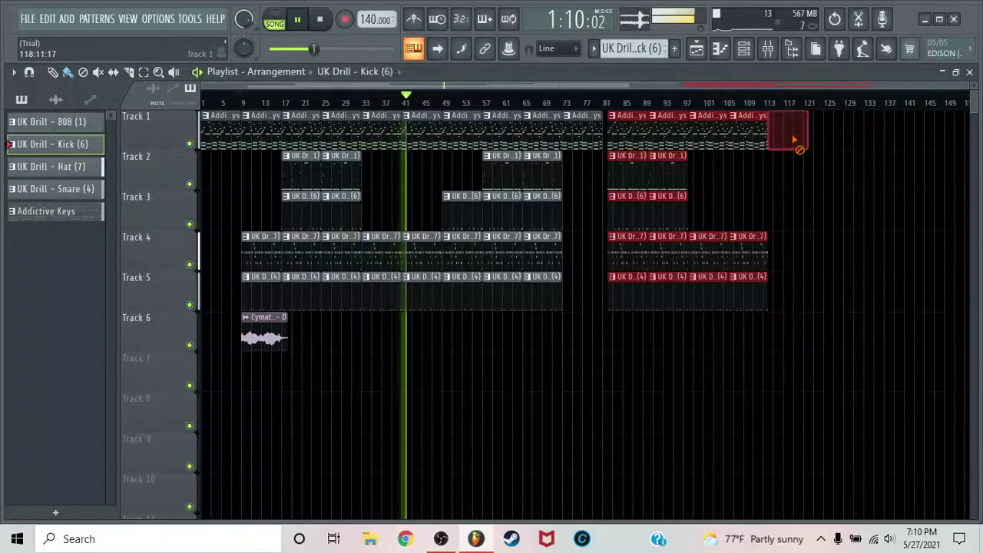
- Copy the 808 and Kick clips from about bar 89 to bar 105 on Tracks 2 and 3
click(671, 157)
drag(673, 218, 763, 227)
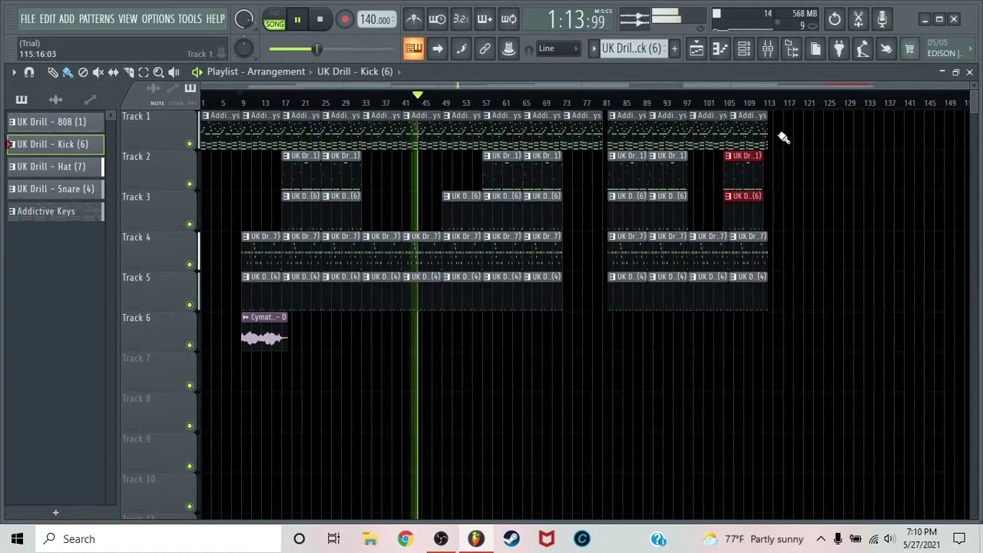
click(758, 131)
- Shift the copied block back so it starts exactly at bar 81, and duplicate the last Addictive Keys clip to bar 113
drag(803, 116, 626, 330)
drag(623, 254, 619, 254)
click(762, 132)
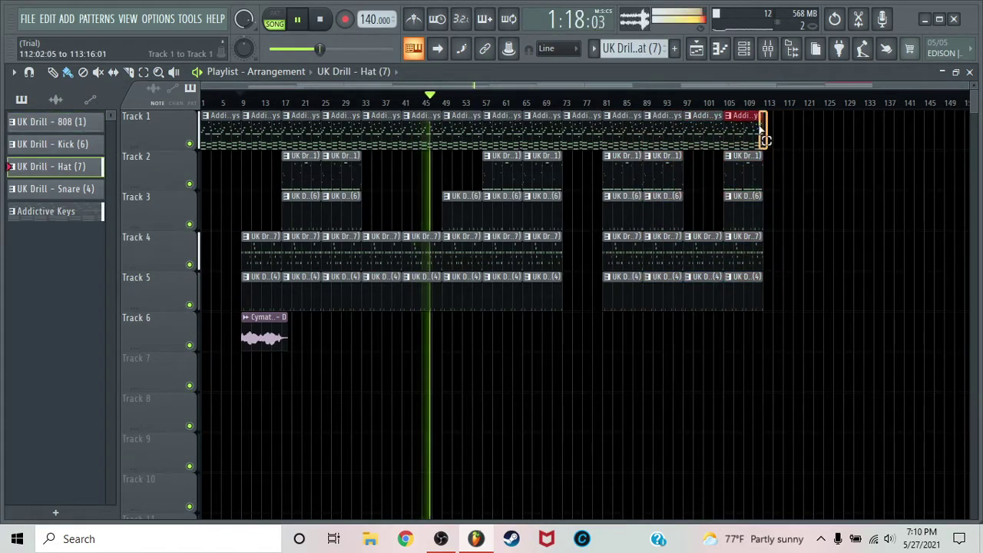
key(ctrl+b)
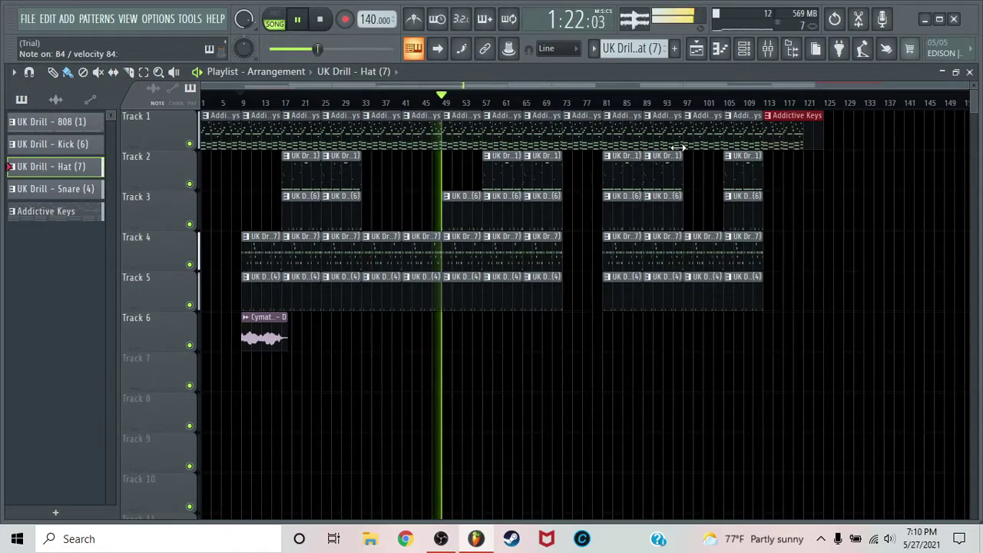
- Audition the arrangement from several points between bars 9 and 48 to check the section changes
key(space)
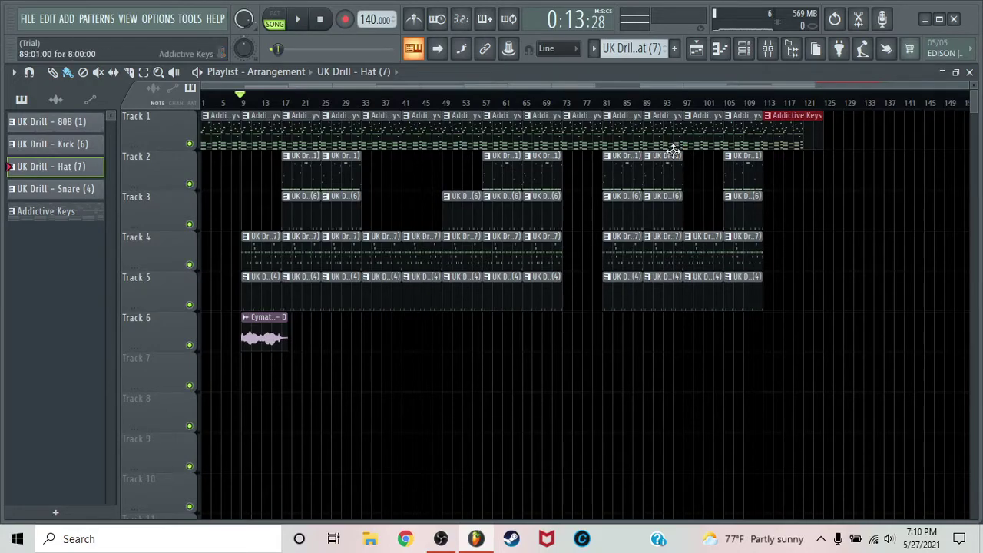
key(space)
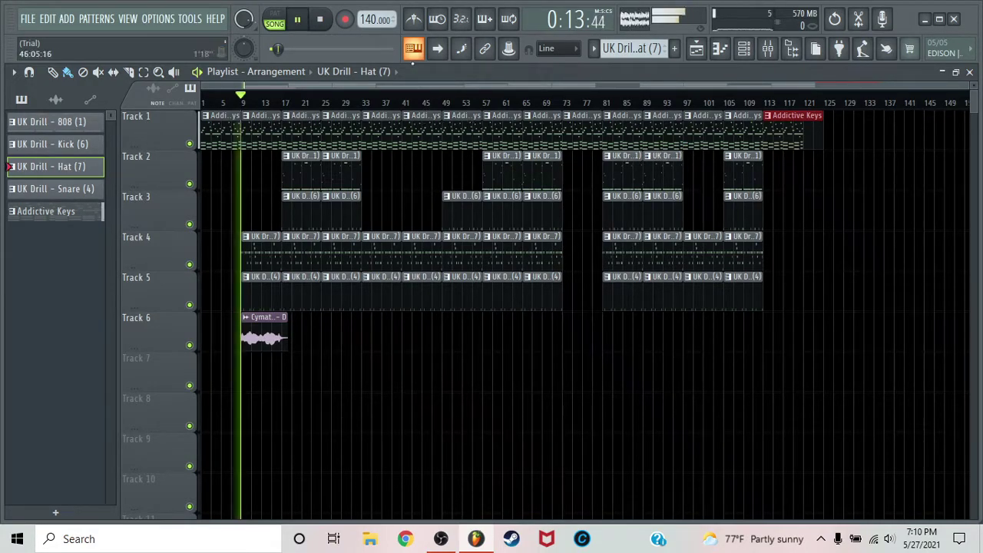
click(286, 103)
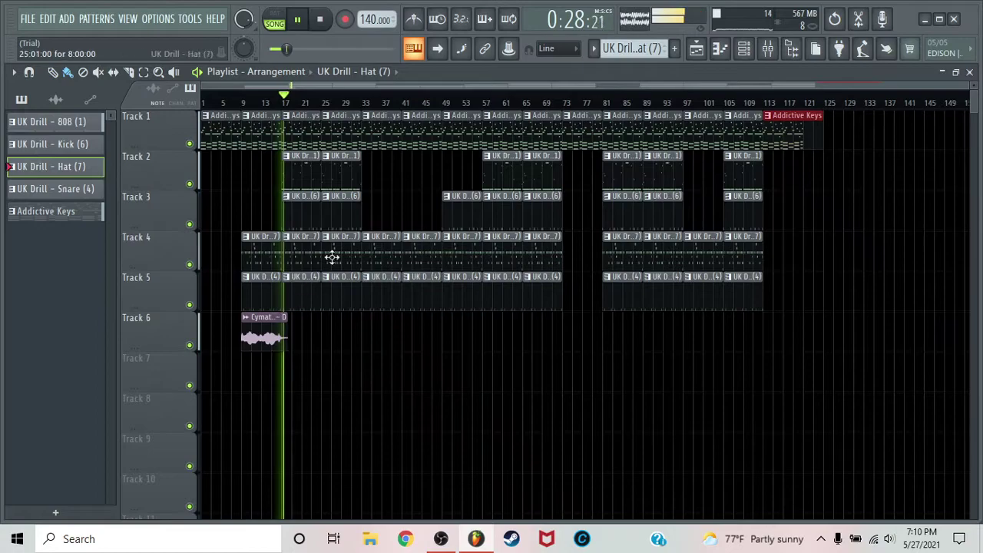
scroll(335, 108, up, 2)
click(373, 103)
click(447, 103)
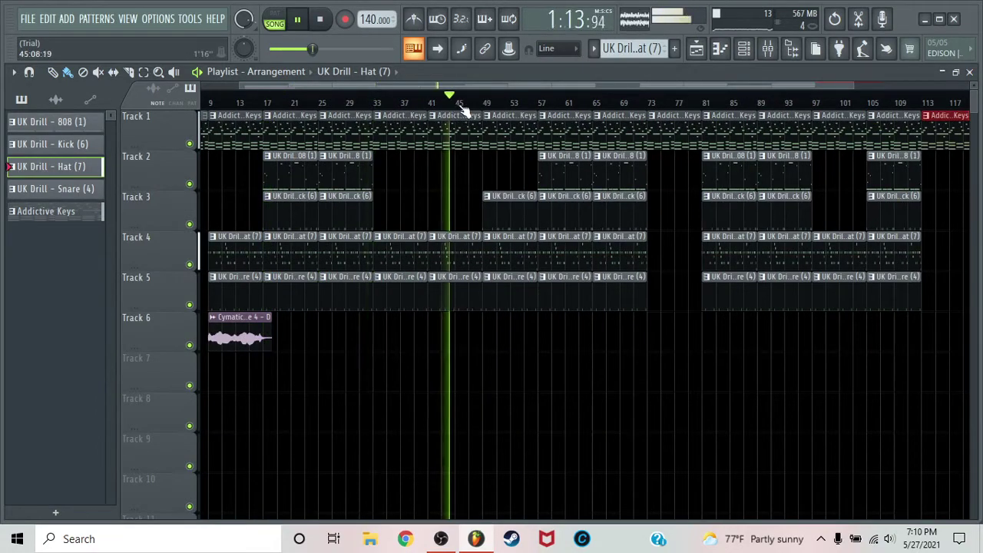
scroll(460, 107, up, 3)
scroll(477, 107, up, 2)
click(364, 103)
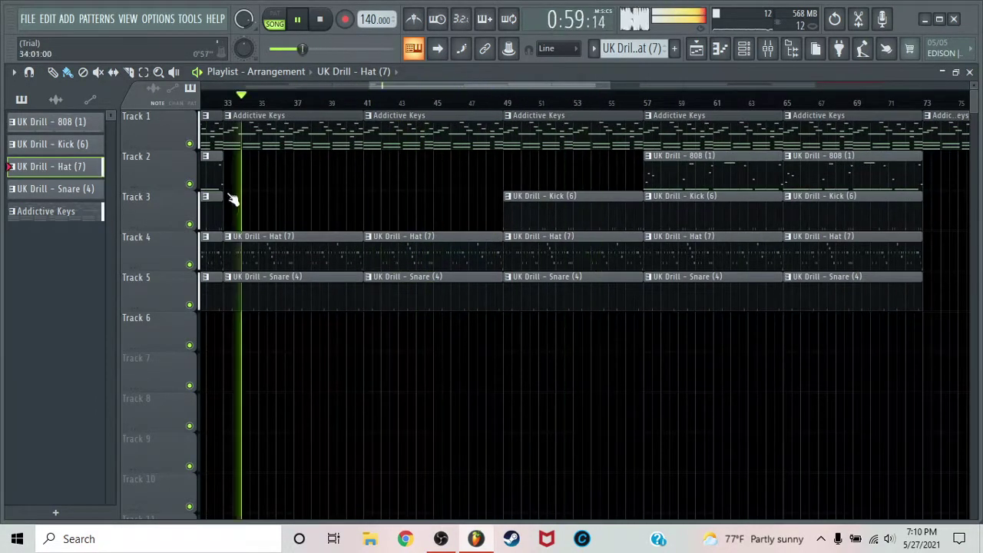
drag(496, 203, 483, 200)
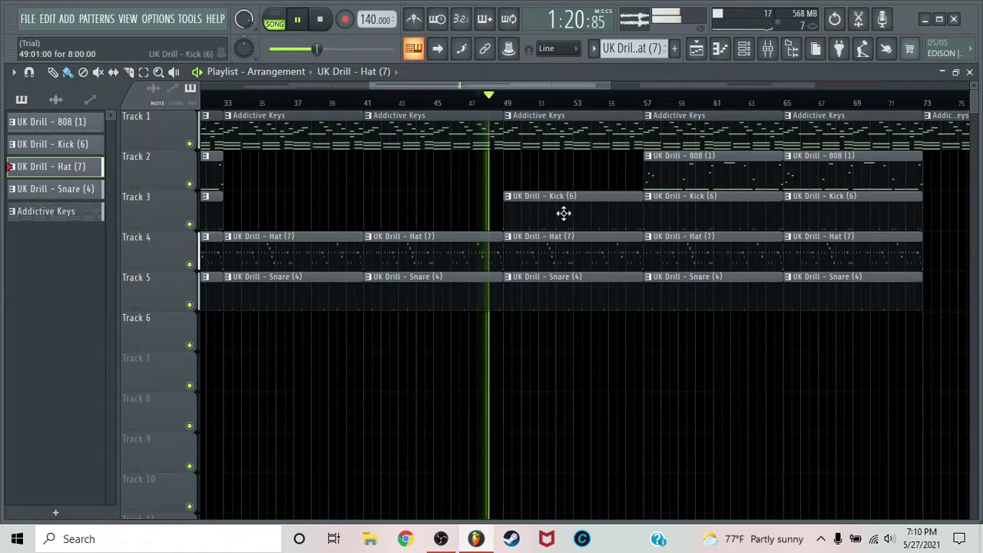
- Place an 808 clip at bar 49 on Track 2 and delete the Kick clip below it
click(681, 185)
click(502, 176)
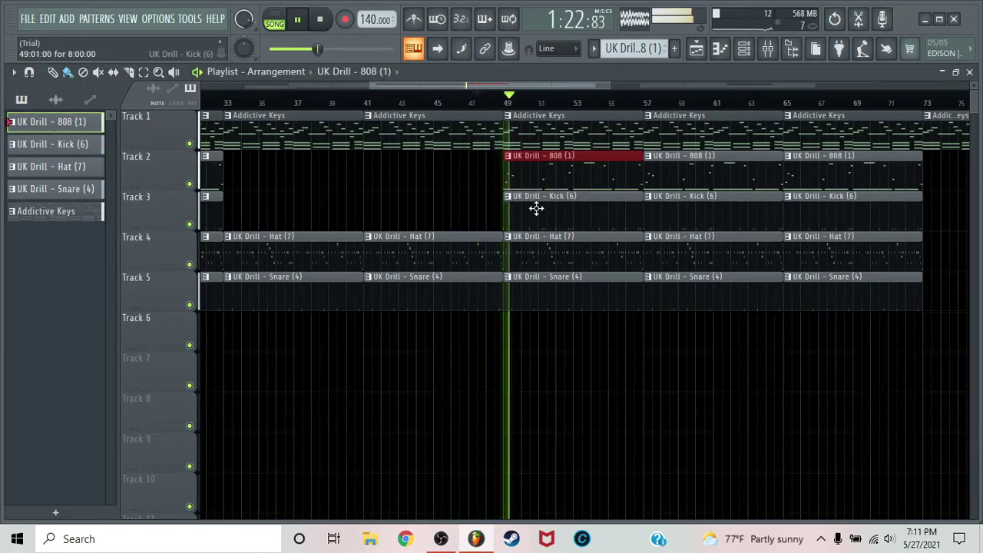
right_click(535, 208)
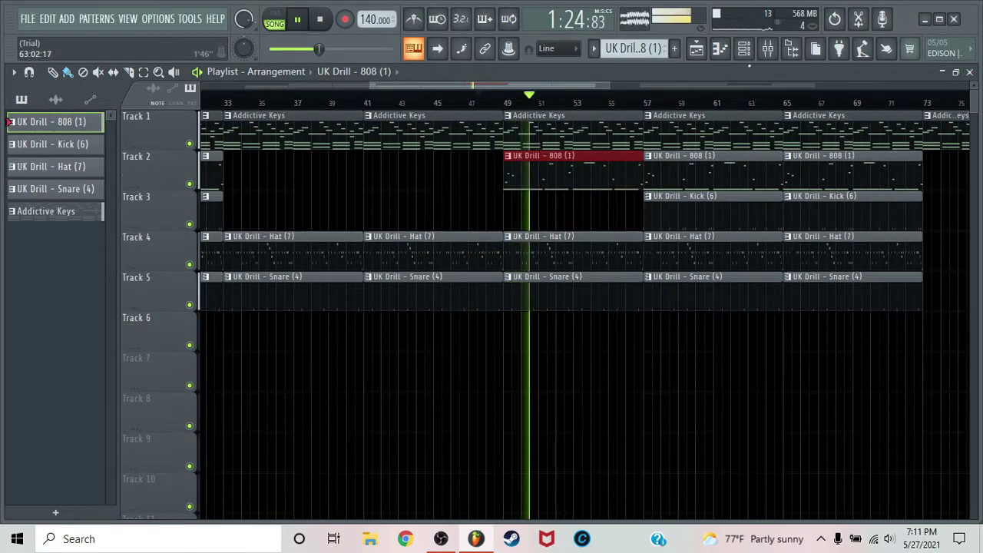
- Play from bar 49 and check the Addictive Keys and 808 inserts in the mixer
click(498, 100)
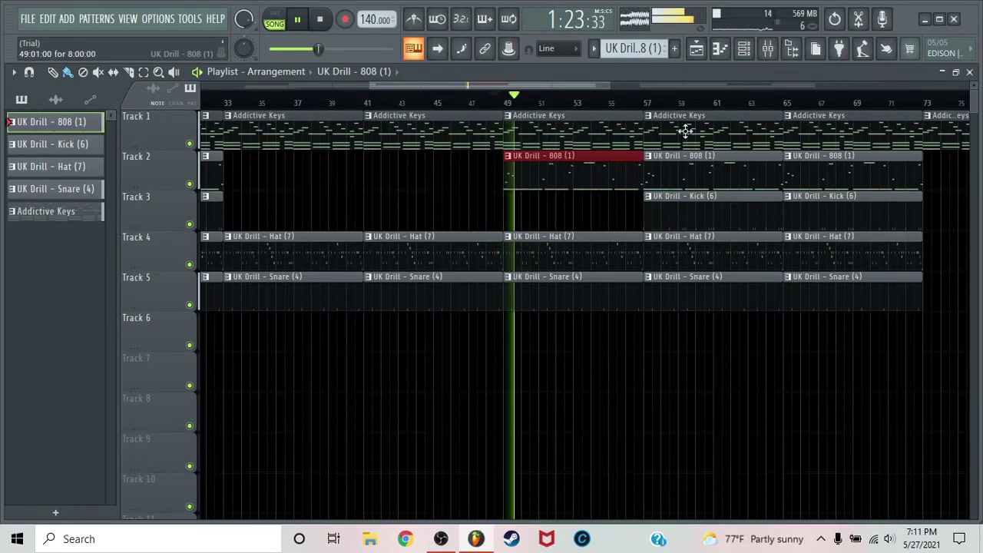
click(770, 49)
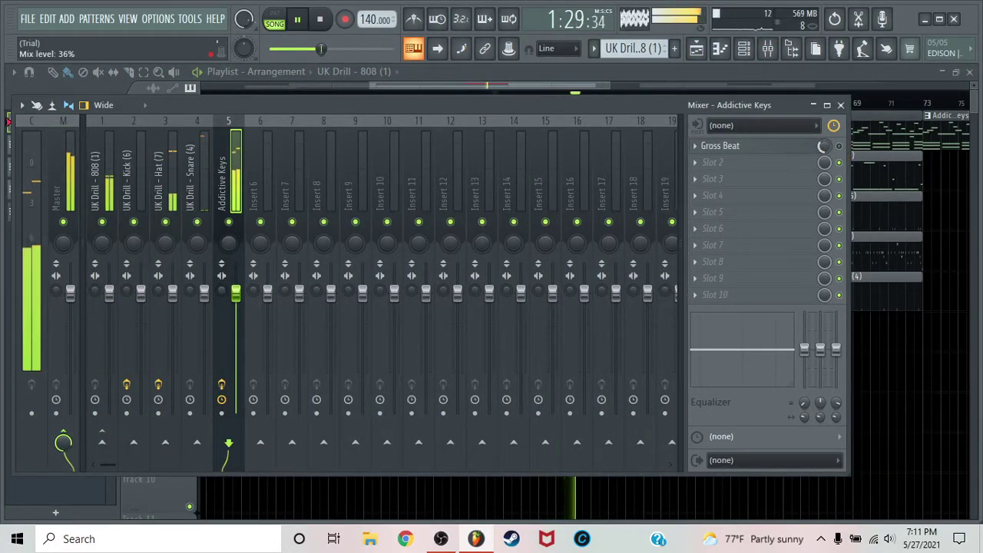
click(841, 105)
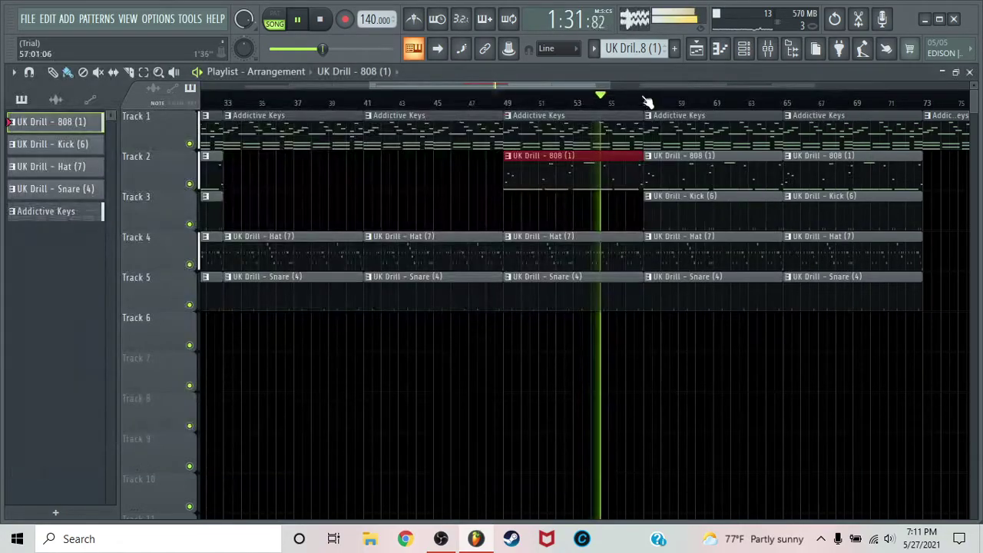
click(770, 49)
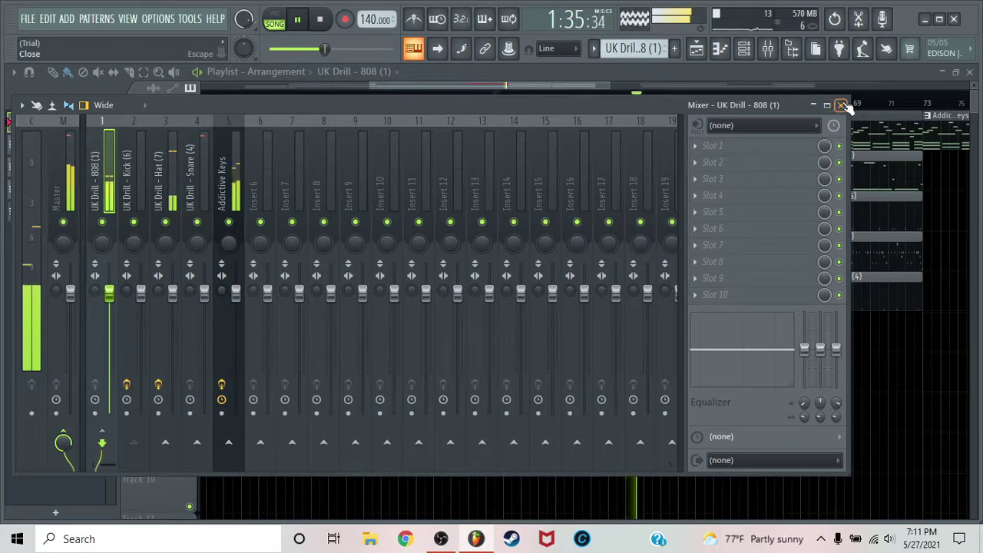
click(842, 106)
- Delete the 808 clip that starts at bar 49 on Track 2
right_click(630, 179)
scroll(651, 103, down, 3)
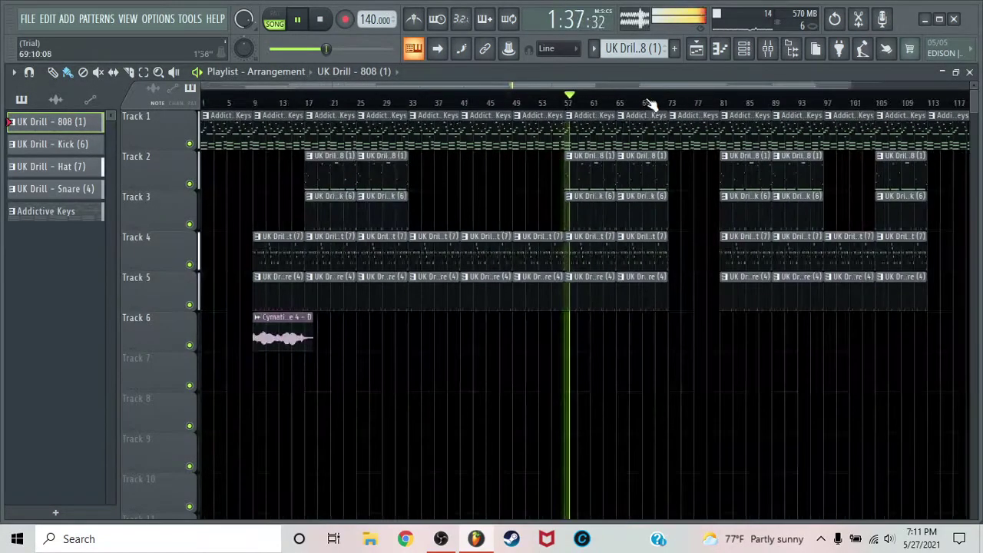
scroll(635, 102, down, 1)
scroll(597, 103, up, 4)
- Listen to the lead-in to bar 73, then trim the bar 73 Addictive Keys clip to its final bar
click(572, 102)
scroll(618, 103, up, 4)
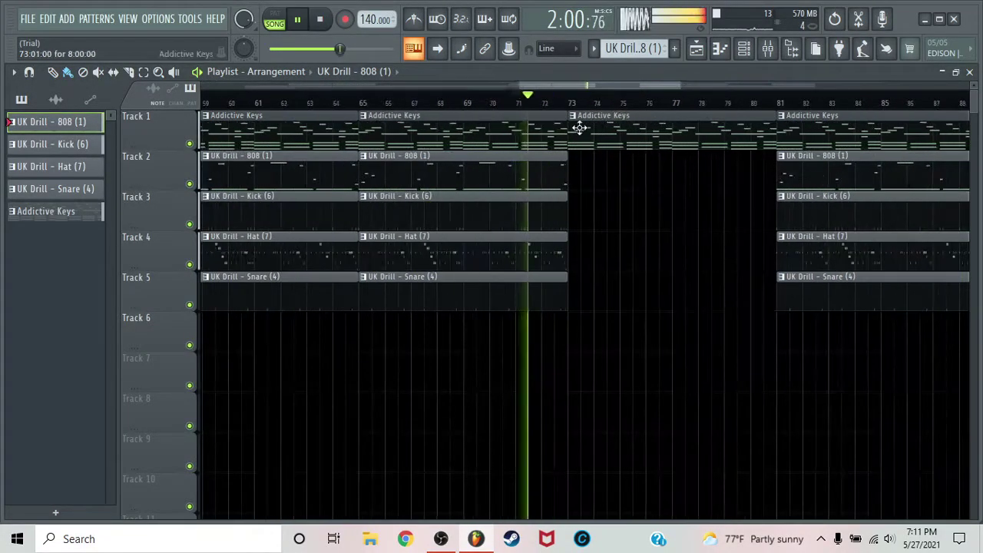
key(space)
drag(570, 128, 709, 152)
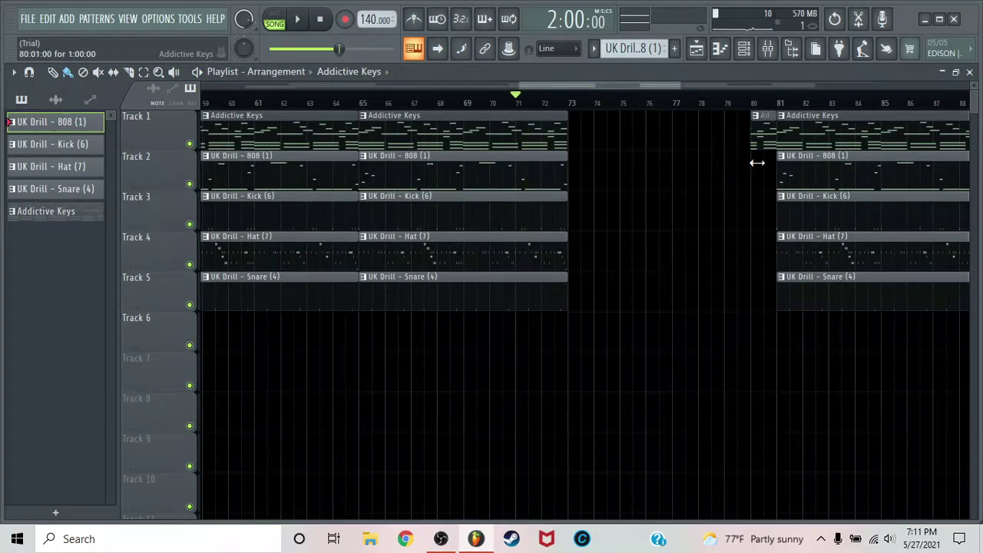
- Fill bars 73–81 on Track 1 with one-bar Addictive Keys clips and delete the full-length clips between bars 74 and 89
key(ctrl+b)
key(ctrl+b)
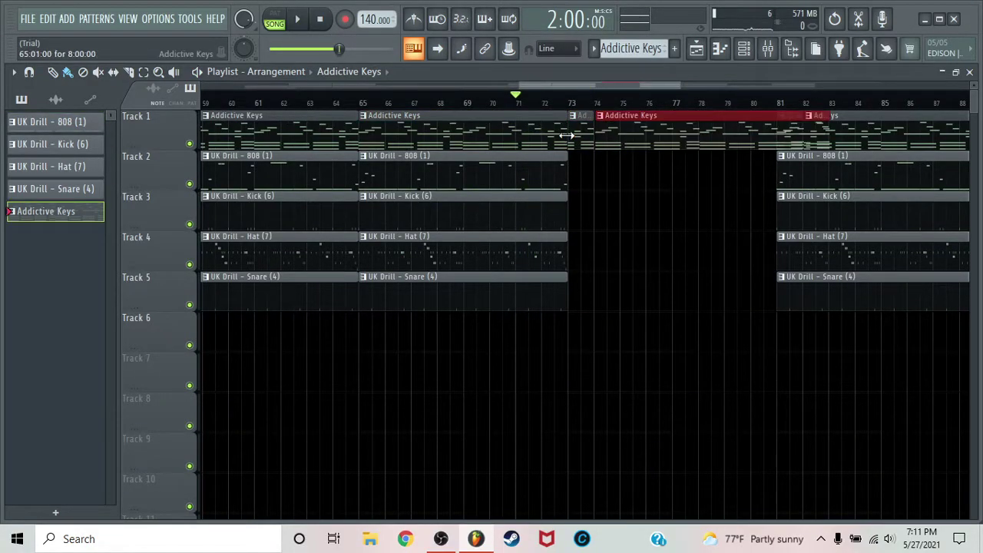
right_click(698, 144)
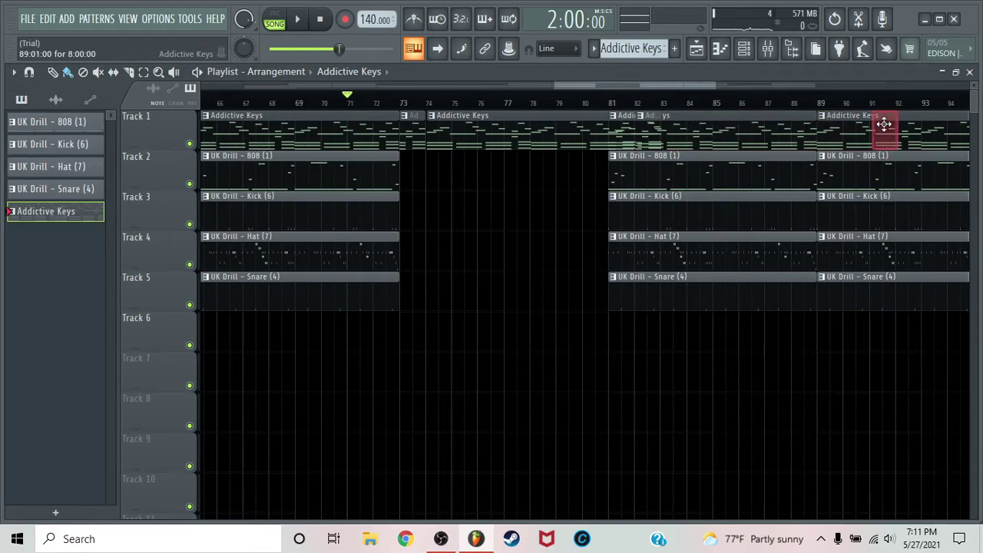
right_click(781, 122)
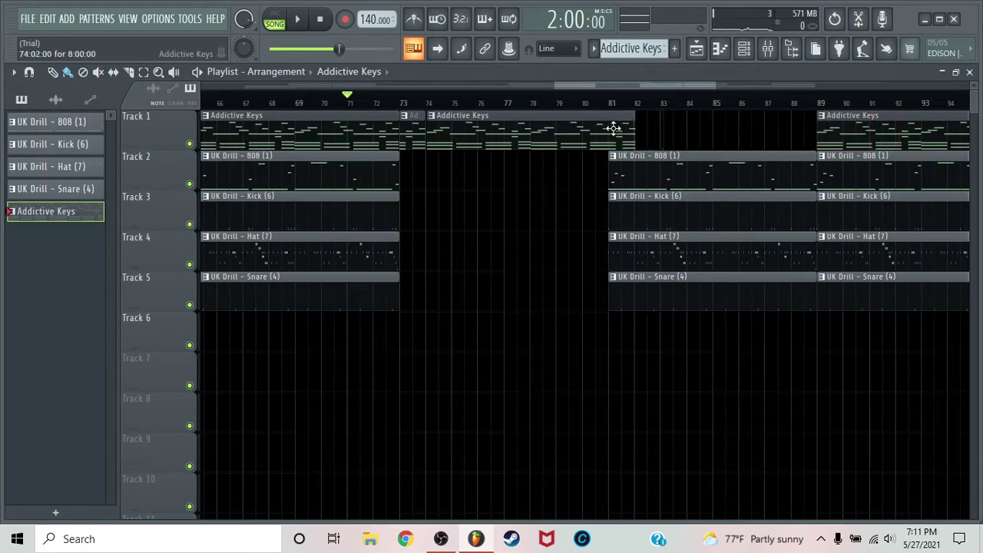
right_click(528, 132)
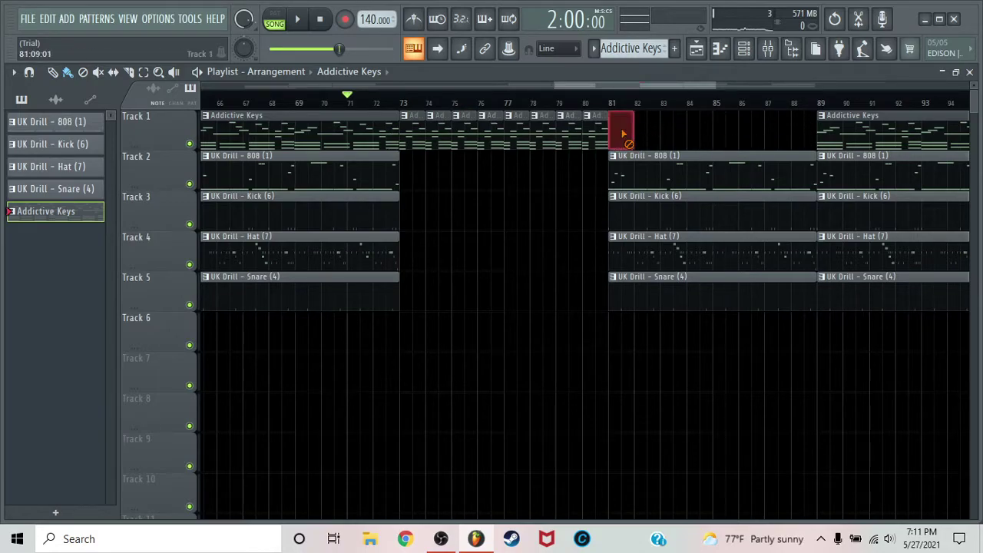
- Copy the full bar 65 Addictive Keys clip to bar 81 and play the transition into bar 73
drag(335, 132, 695, 146)
key(space)
click(386, 103)
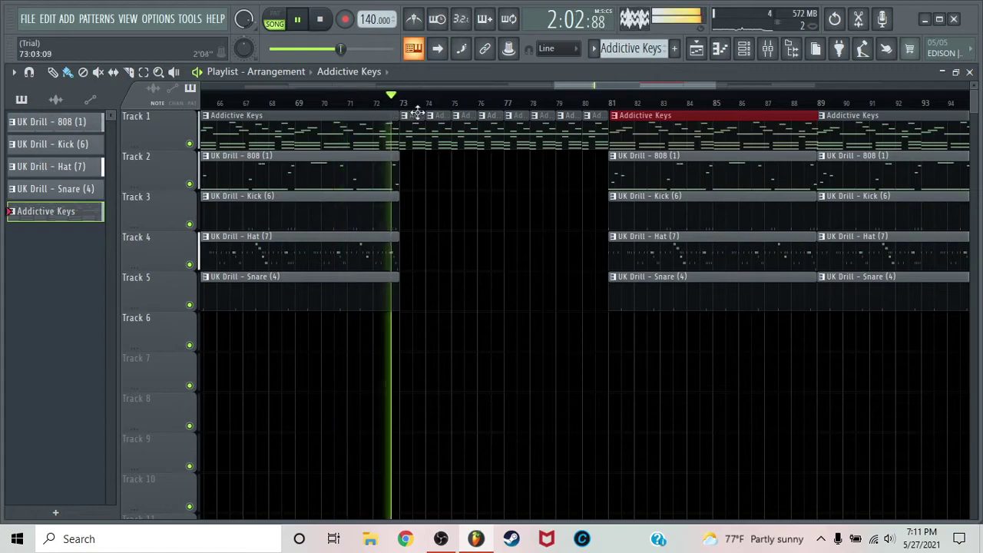
- Shorten the one-bar Addictive Keys clips between bars 73 and 81 to half a bar and fill the gaps with copies
key(space)
drag(585, 157, 415, 134)
drag(598, 137, 593, 138)
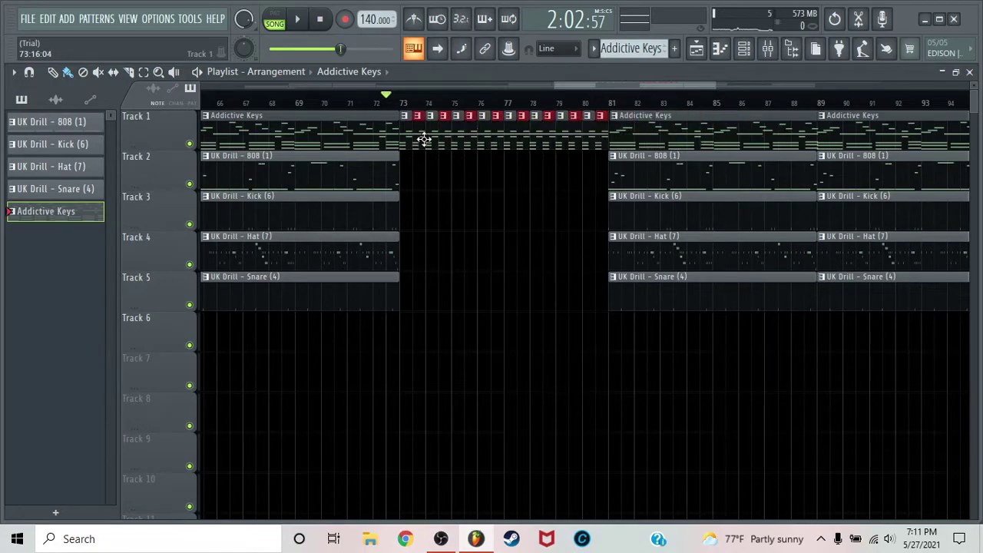
- Add a Hat clip at bar 73 on Track 4
click(407, 256)
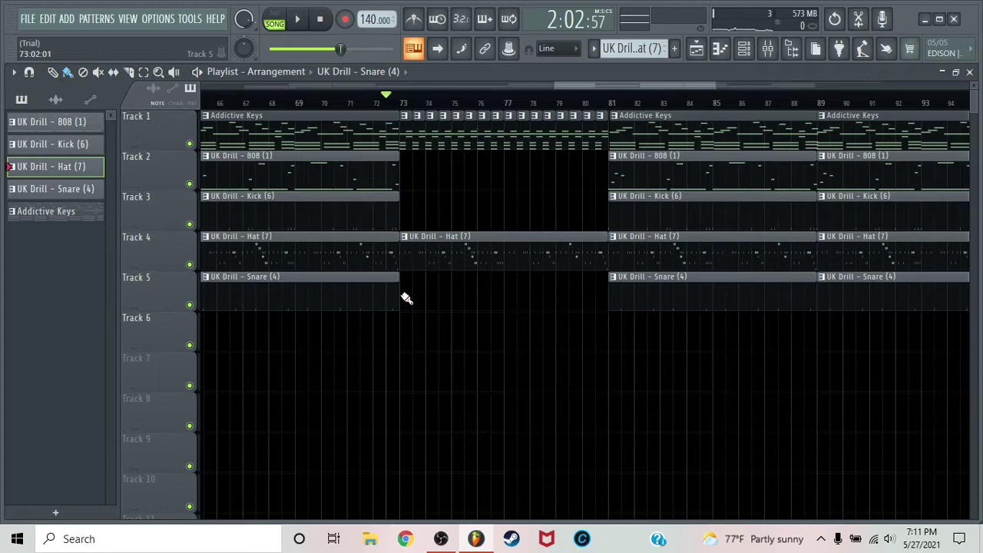
- Add a Snare clip at bar 73, fill bars 73–81 with half-bar Kick clips, and play the section
click(407, 298)
click(396, 212)
click(407, 213)
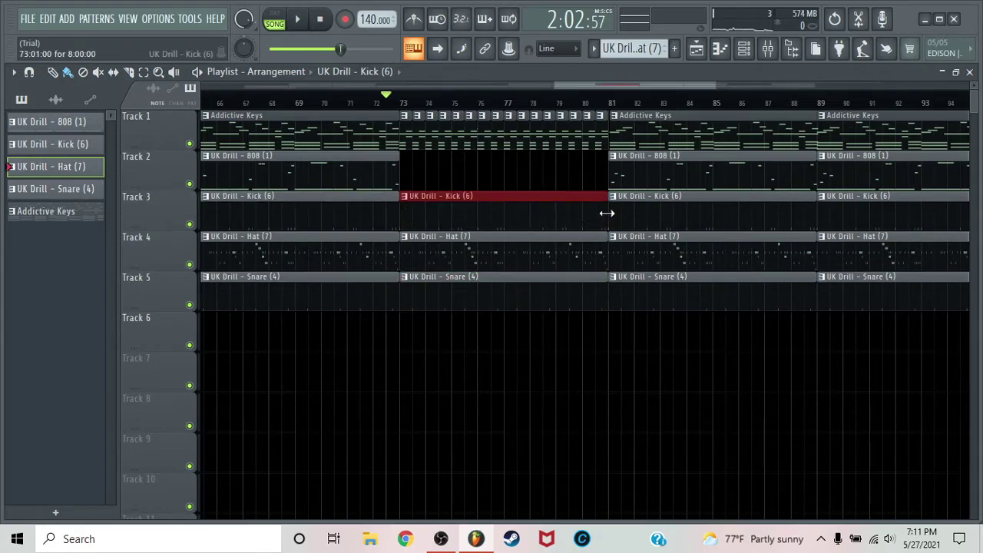
drag(606, 213, 446, 209)
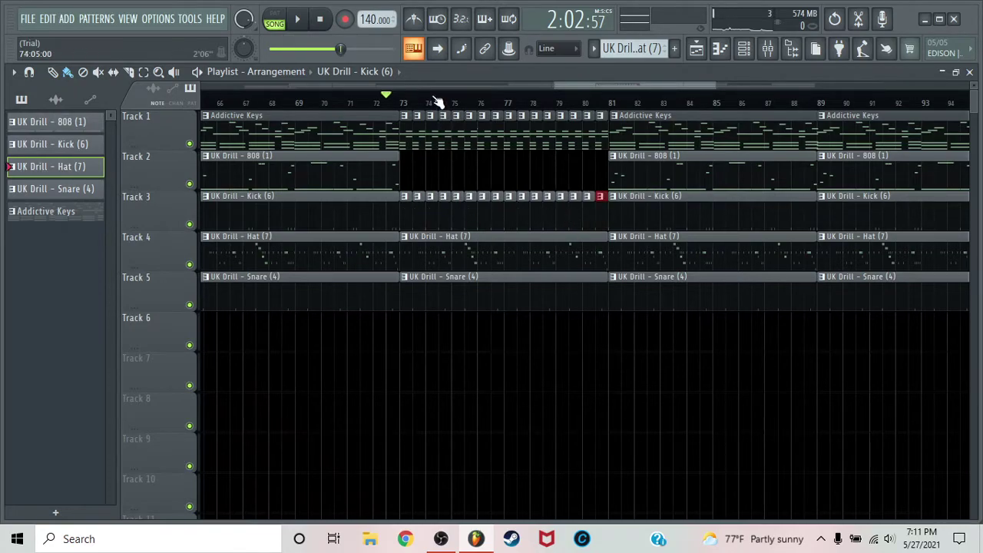
scroll(436, 102, up, 5)
key(space)
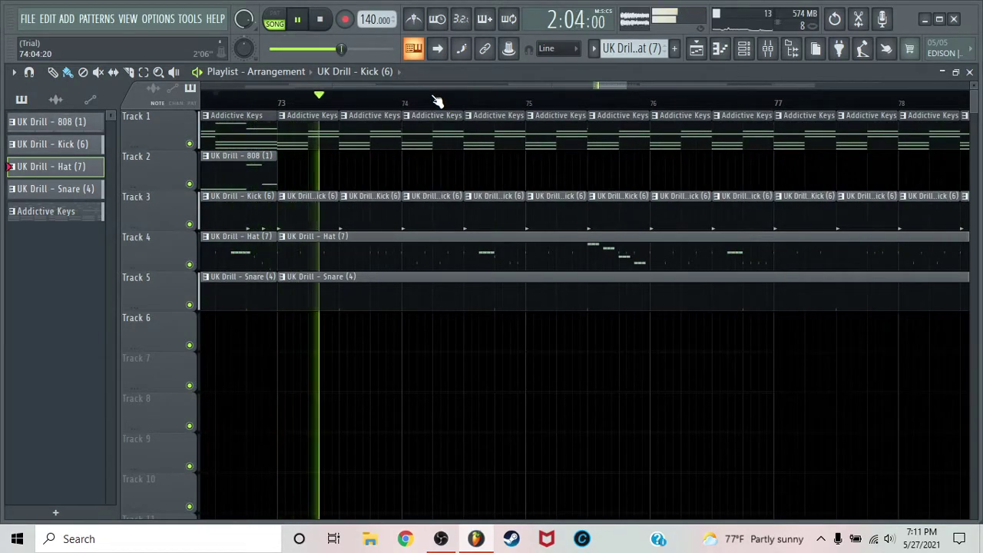
scroll(437, 103, down, 2)
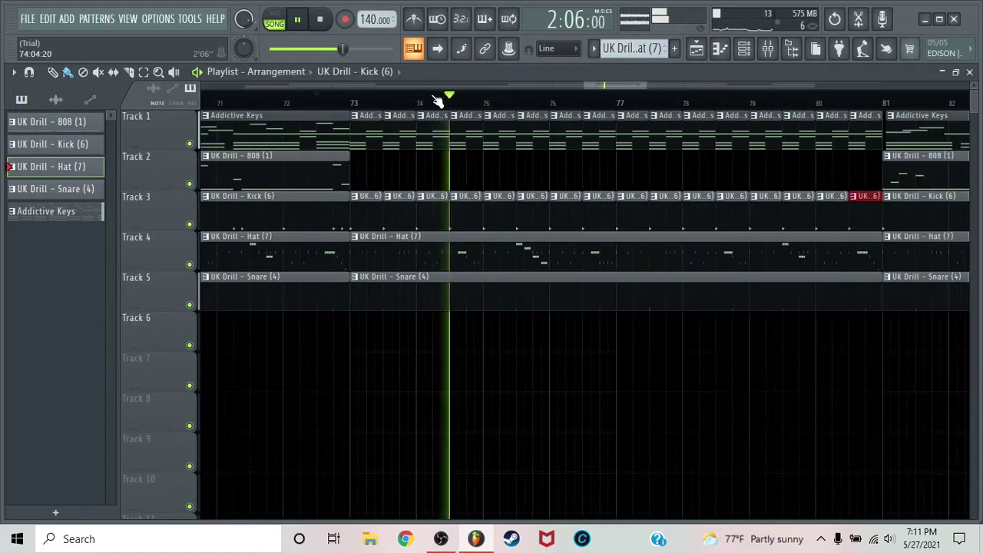
scroll(445, 100, down, 4)
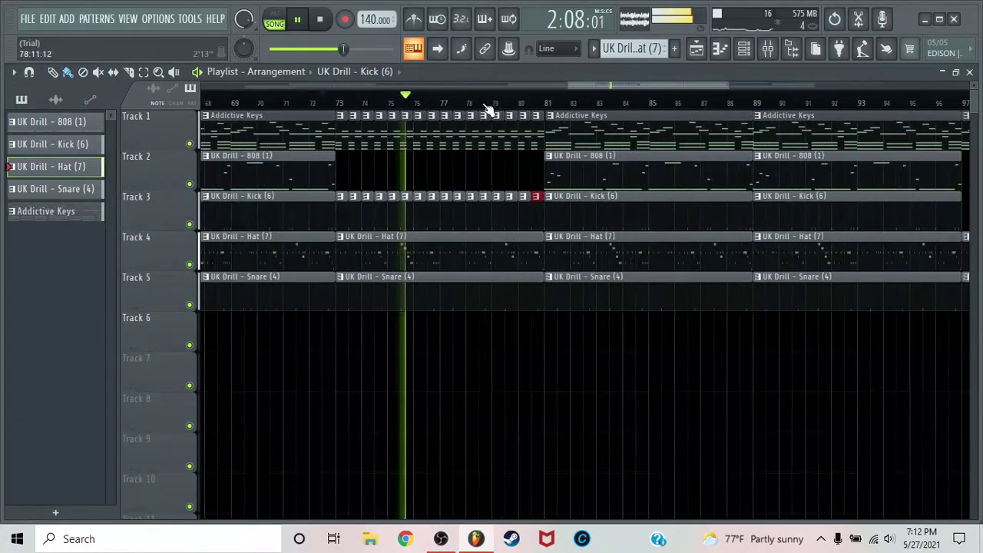
- Trim the Addictive Keys, Kick, Hat and Snare parts starting at bar 73 so they end at bar 77, and replay them
mouse_move(463, 143)
mouse_down()
mouse_move(536, 143)
mouse_move(542, 208)
mouse_move(472, 219)
mouse_move(459, 208)
mouse_up()
key(space)
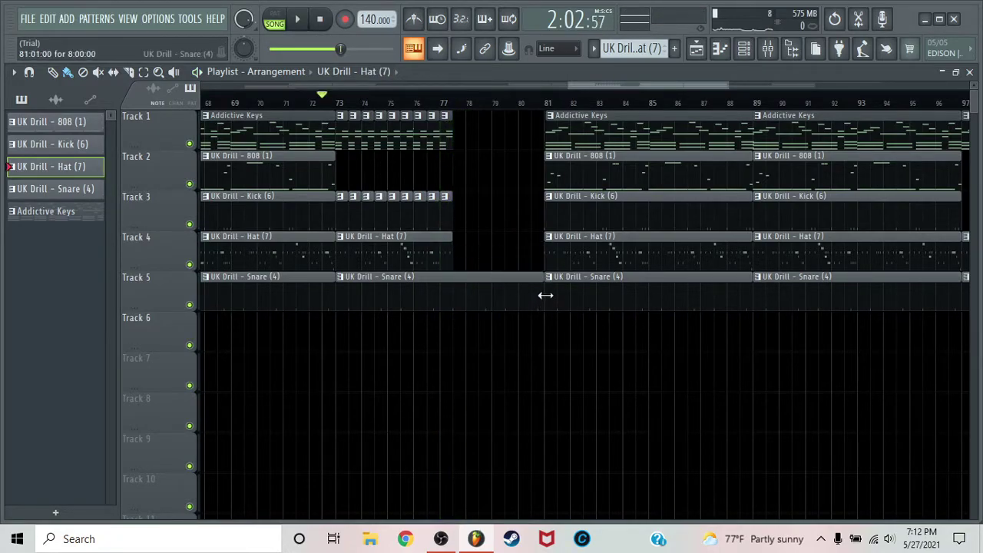
drag(448, 196, 452, 244)
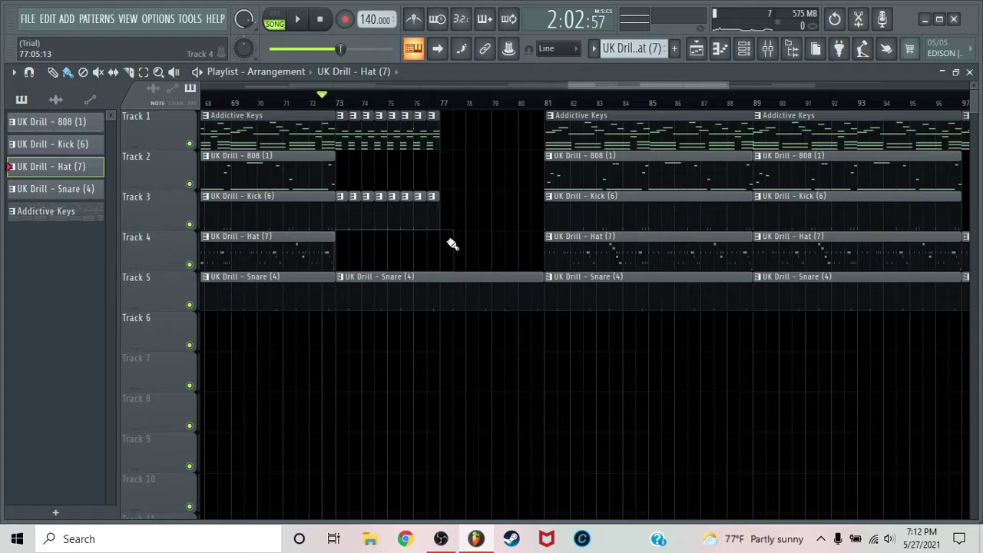
key(ctrl+z)
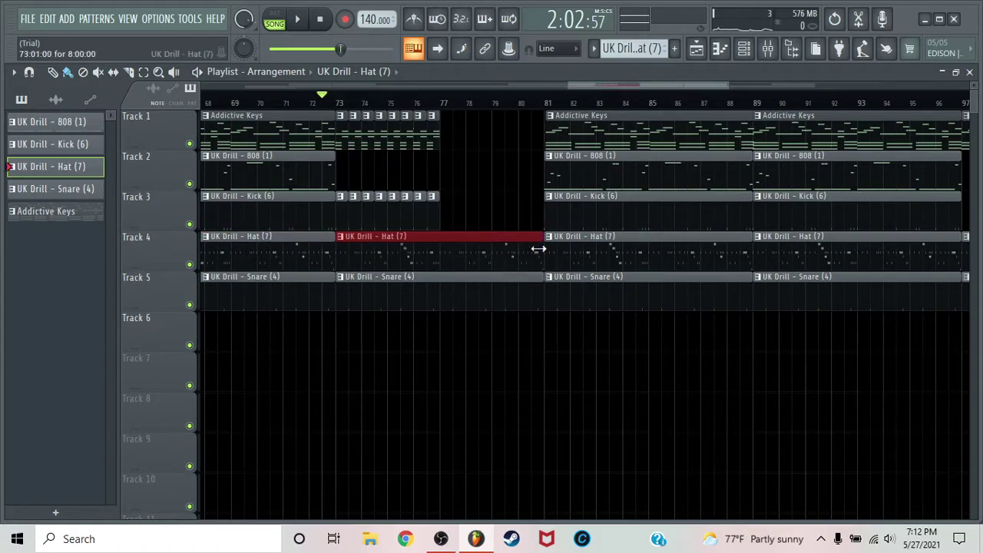
drag(538, 249, 460, 245)
drag(542, 282, 482, 276)
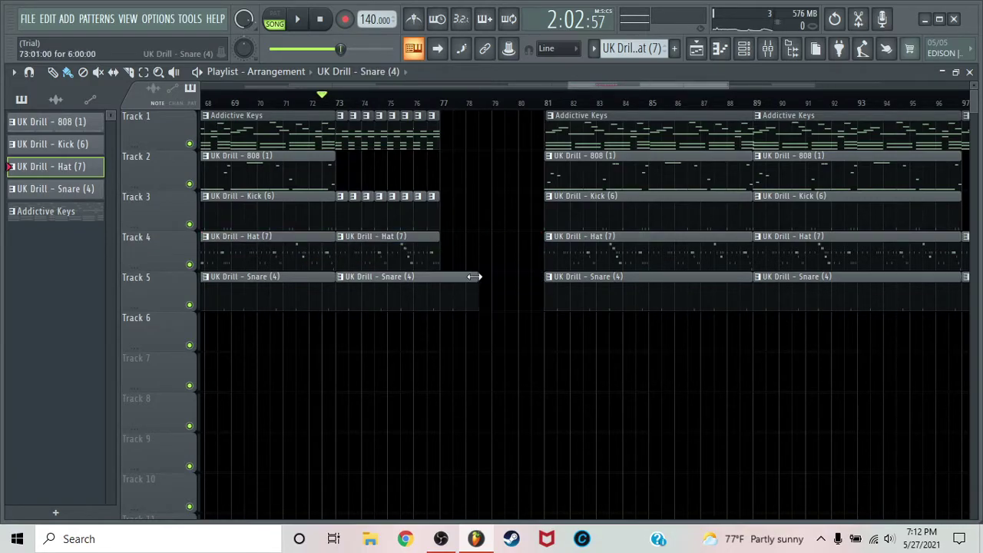
click(412, 101)
click(336, 102)
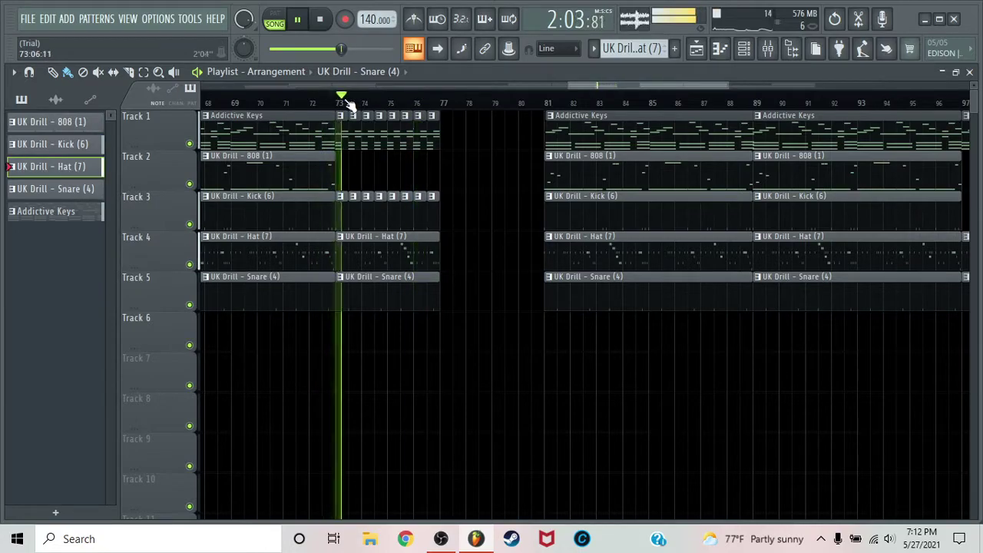
- Replace the half-bar Addictive Keys clips from bar 75 with one two-bar clip ending at bar 77
scroll(346, 103, up, 3)
right_click(485, 136)
right_click(511, 136)
right_click(541, 136)
drag(466, 128, 545, 130)
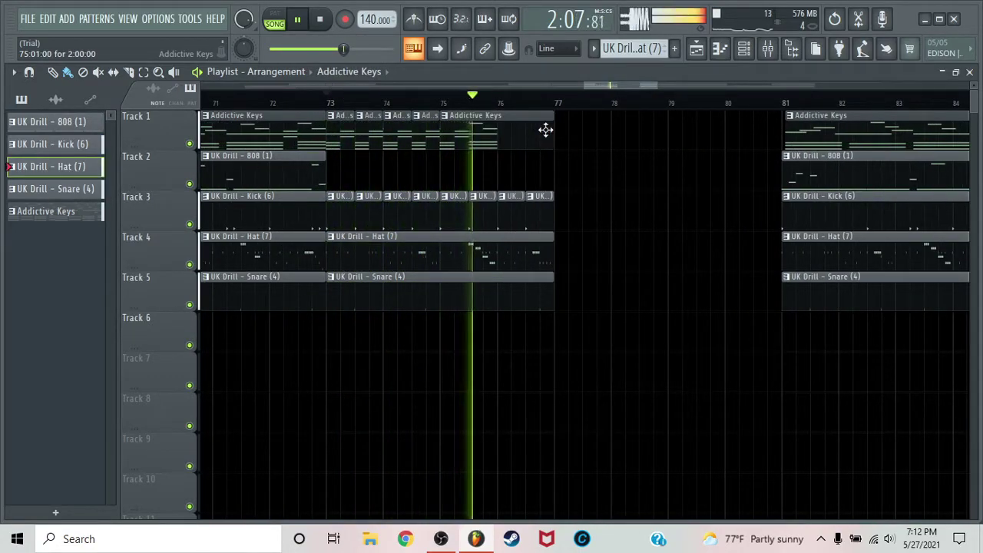
key(space)
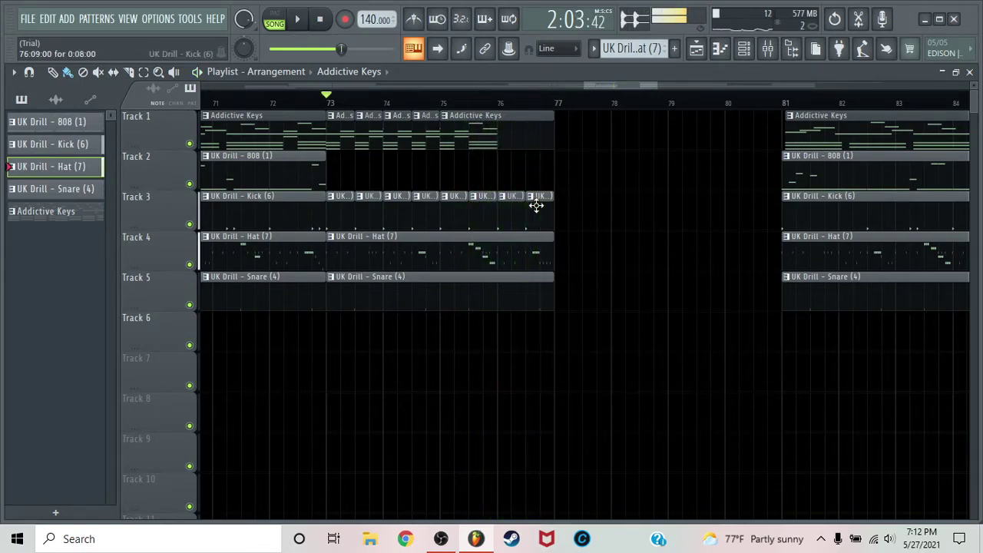
- Cut the Addictive Keys, Kick, Hat and Snare parts back to bar 76 and play through the gap to bar 81
drag(536, 241, 530, 291)
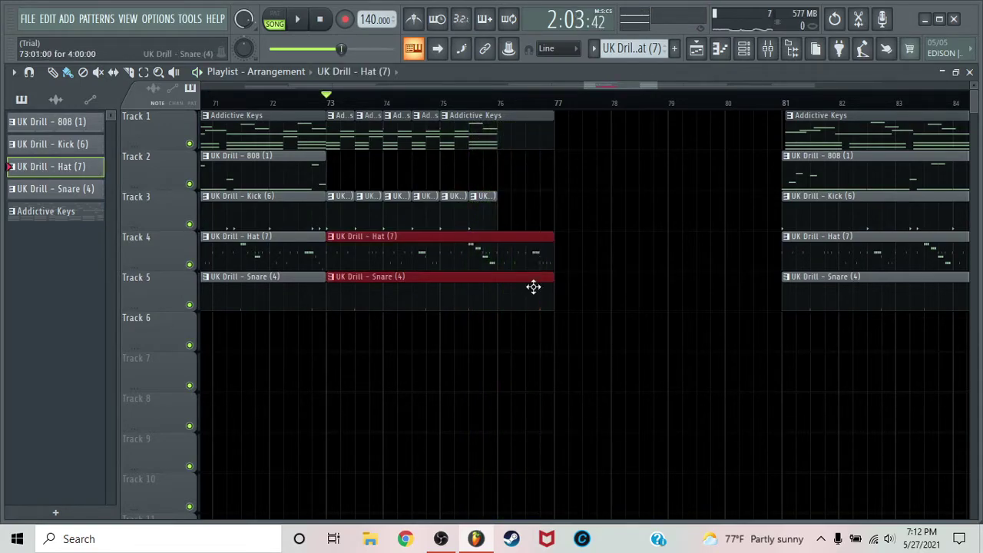
key(space)
drag(549, 138, 503, 139)
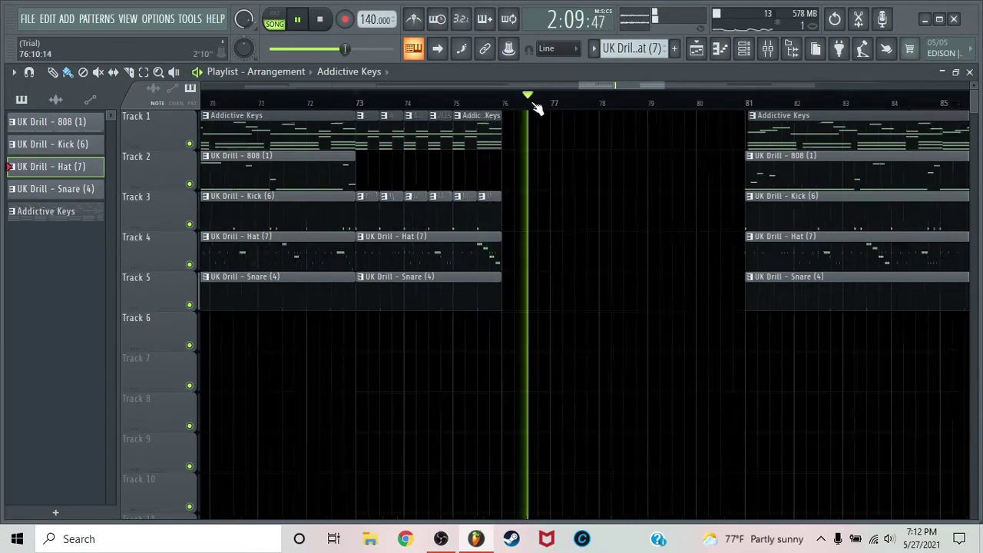
scroll(536, 102, down, 5)
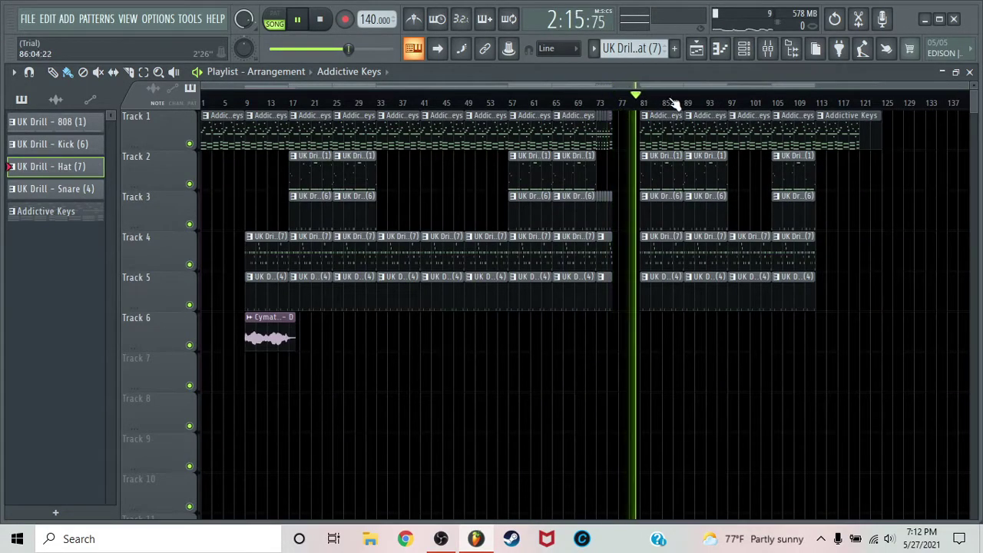
scroll(674, 103, up, 4)
scroll(676, 103, down, 3)
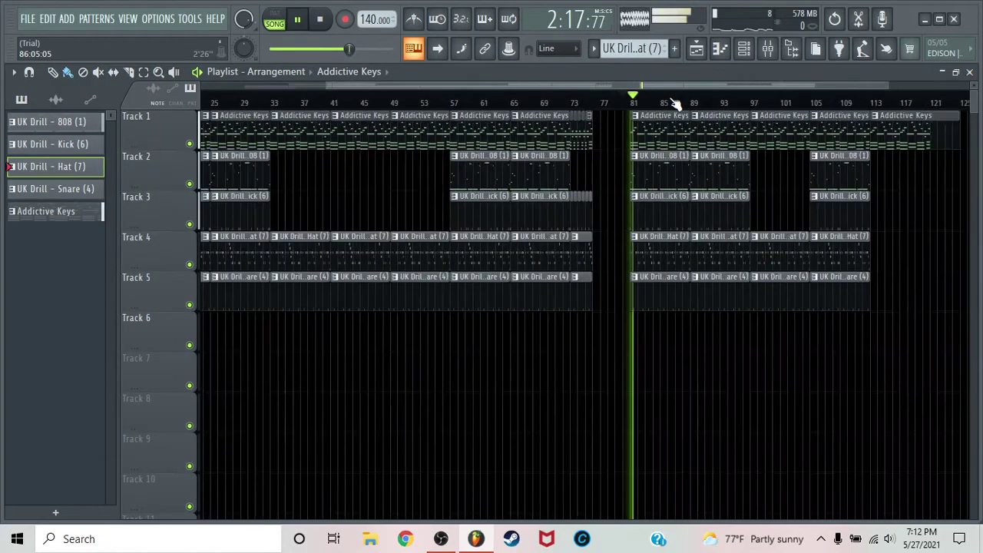
scroll(674, 103, up, 3)
key(space)
- Try moving the Addictive Keys clip from bar 81 to bar 76, play it, and move it back
drag(608, 136, 512, 136)
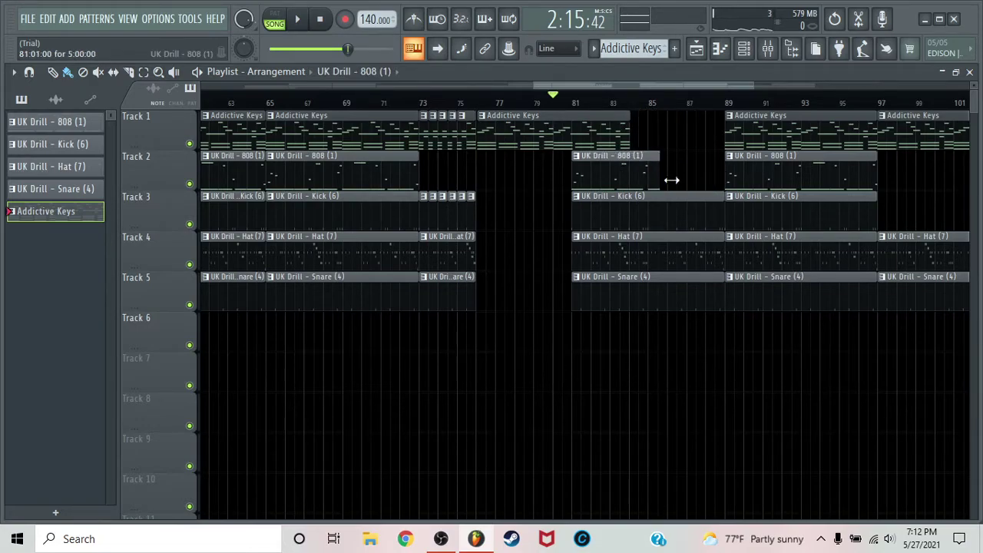
key(space)
scroll(680, 103, up, 3)
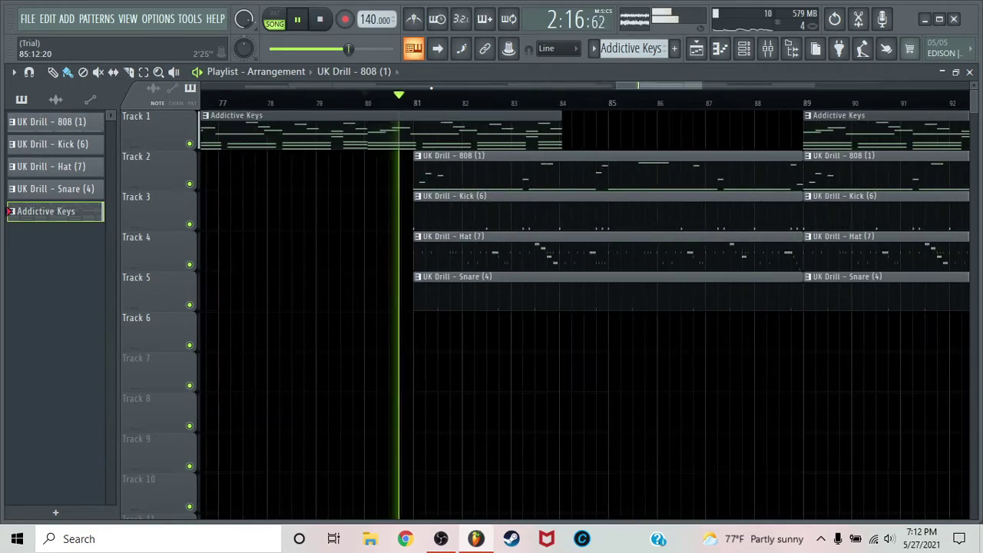
scroll(437, 116, down, 3)
key(space)
drag(435, 116, 512, 137)
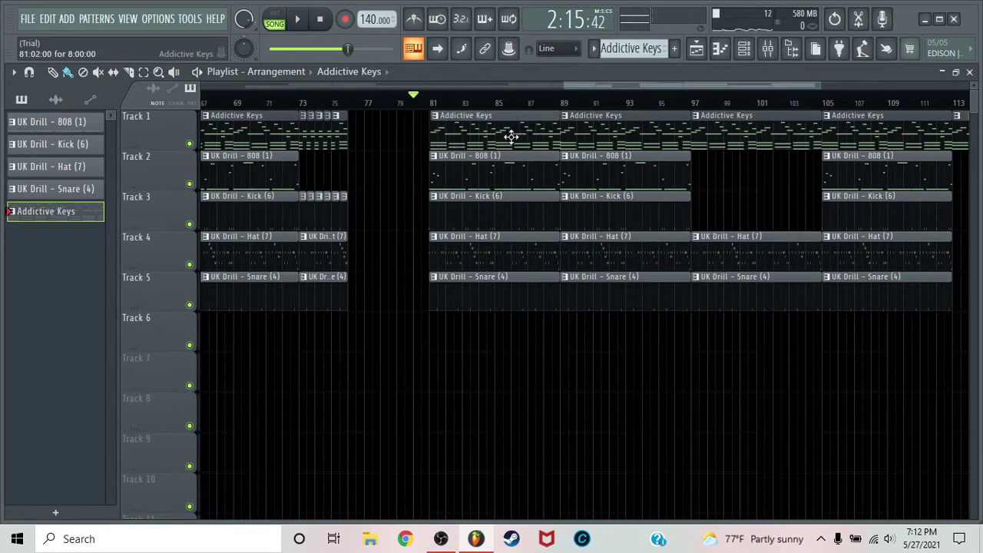
- Remove the 808 and Hat clips between bars 81 and 89, leaving a Kick clip at bar 81 on Track 3
scroll(490, 104, up, 3)
right_click(482, 204)
right_click(483, 176)
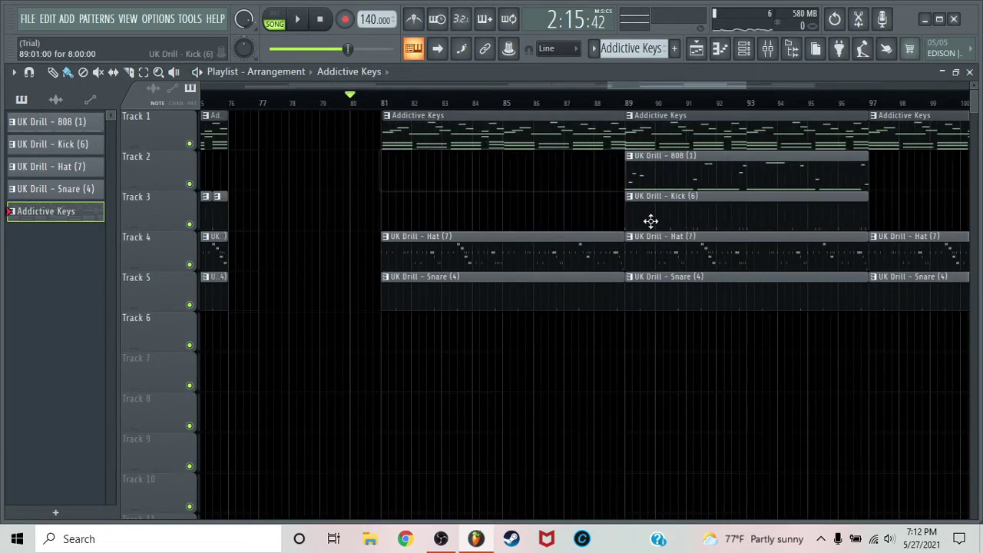
click(384, 206)
key(space)
scroll(467, 103, down, 3)
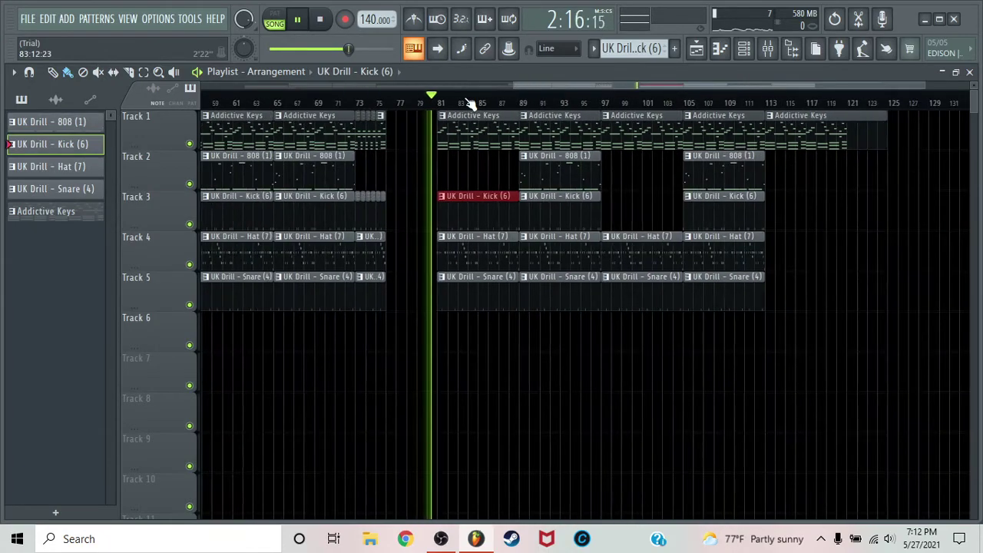
right_click(444, 259)
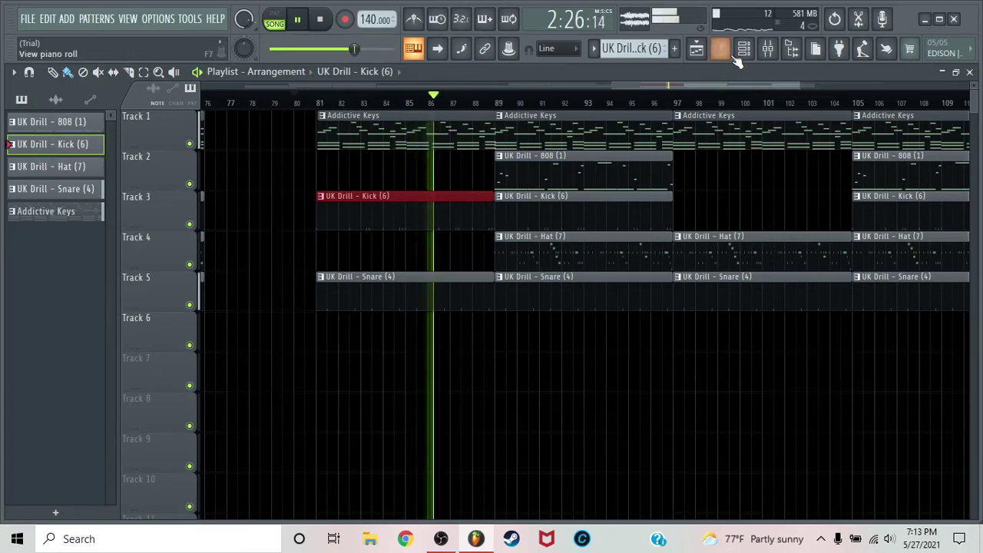
scroll(537, 105, up, 3)
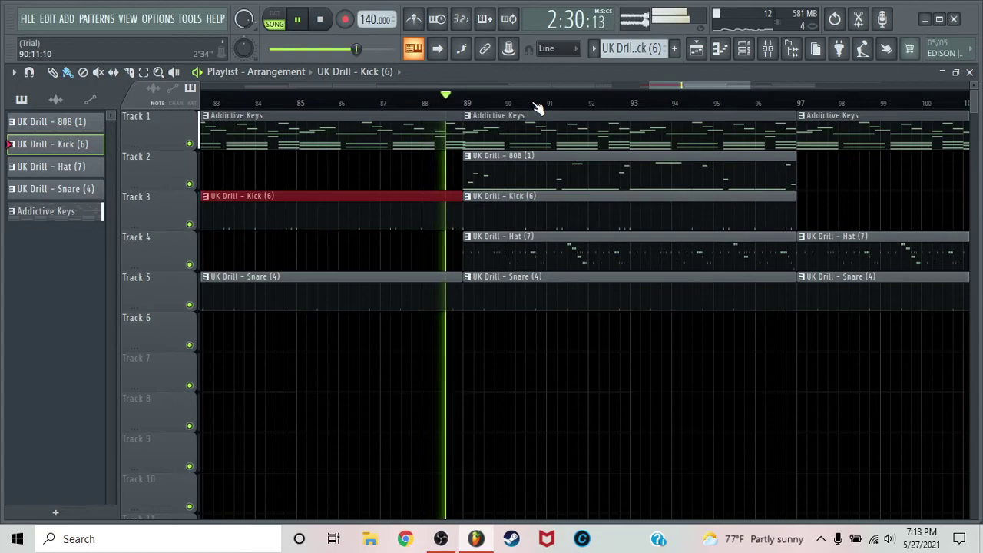
scroll(538, 105, down, 5)
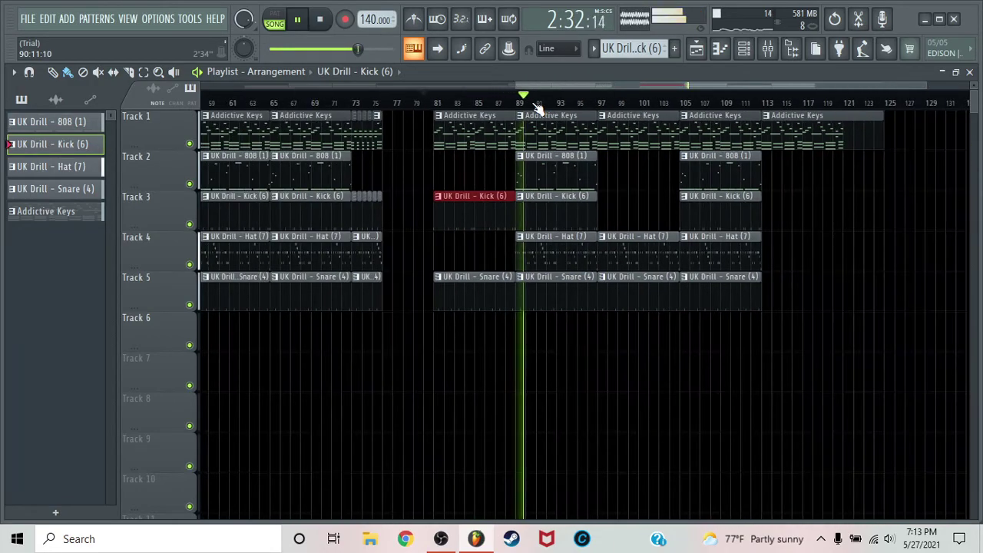
scroll(801, 111, up, 5)
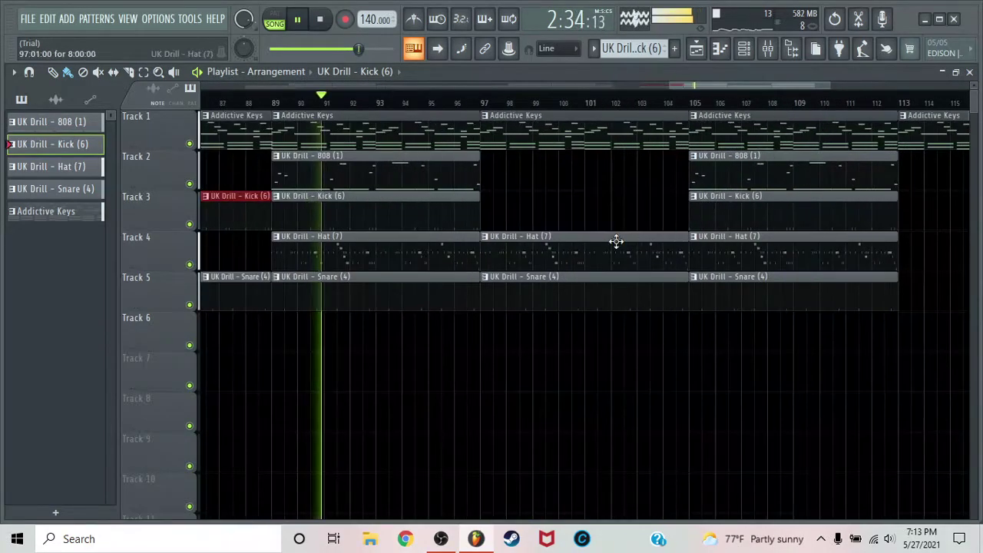
scroll(616, 103, down, 5)
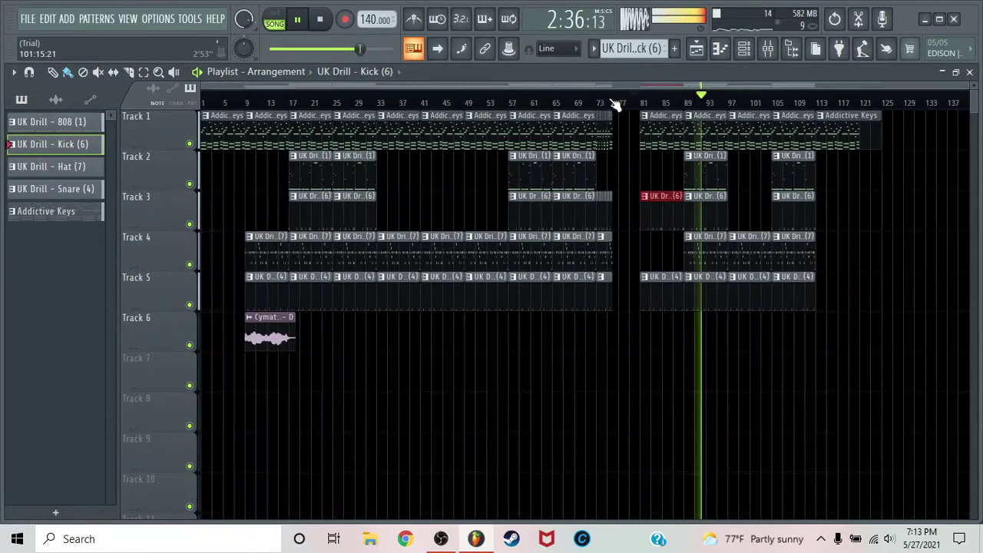